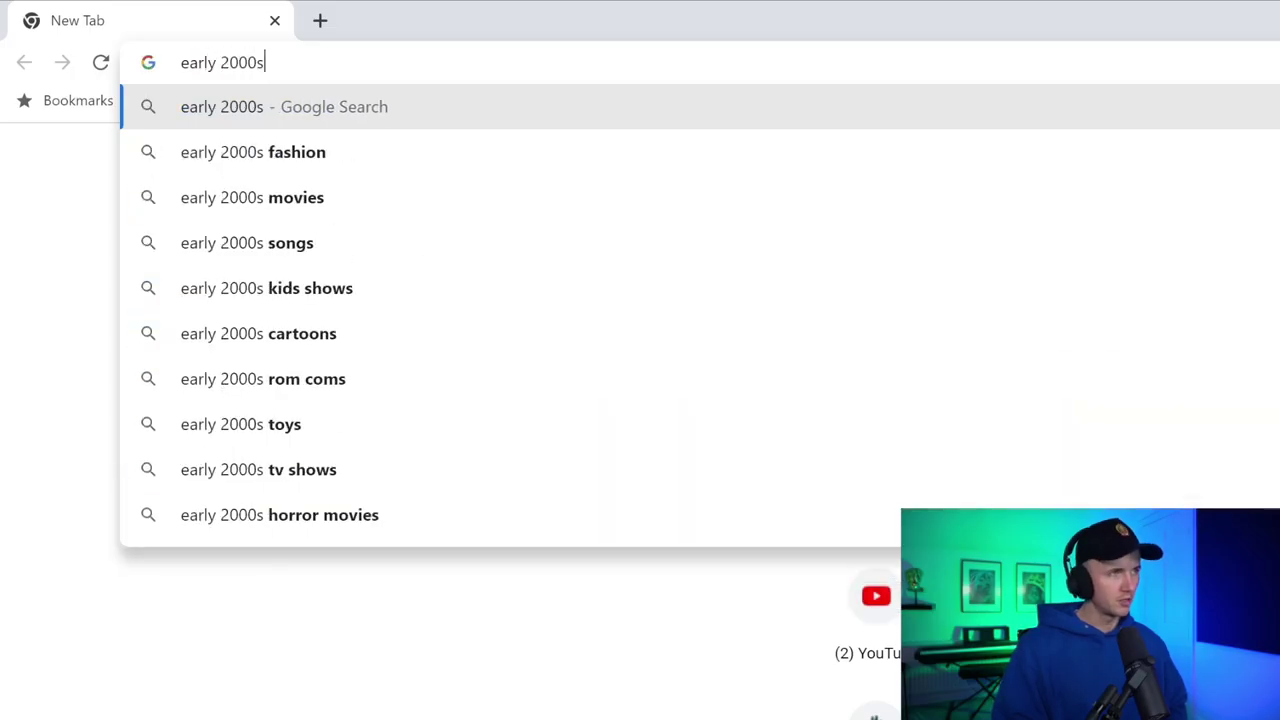
Step: Search Google for 'early 2000s hits' and scroll down to the Rolling Stone top-songs list
text(00s hits)
key(Return)
scroll(380, 600, down, 3)
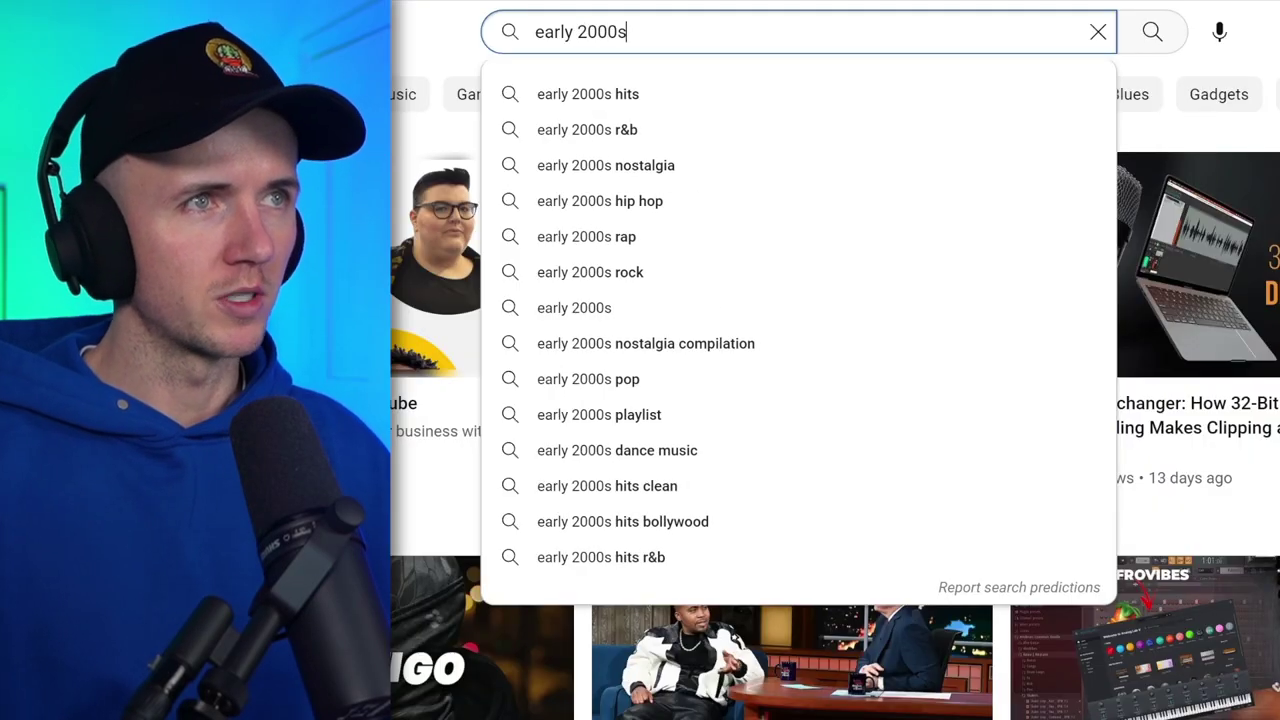
Step: Pick the 'early 2000s hits' suggestion in YouTube's search box and run the search
key(Down)
key(Return)
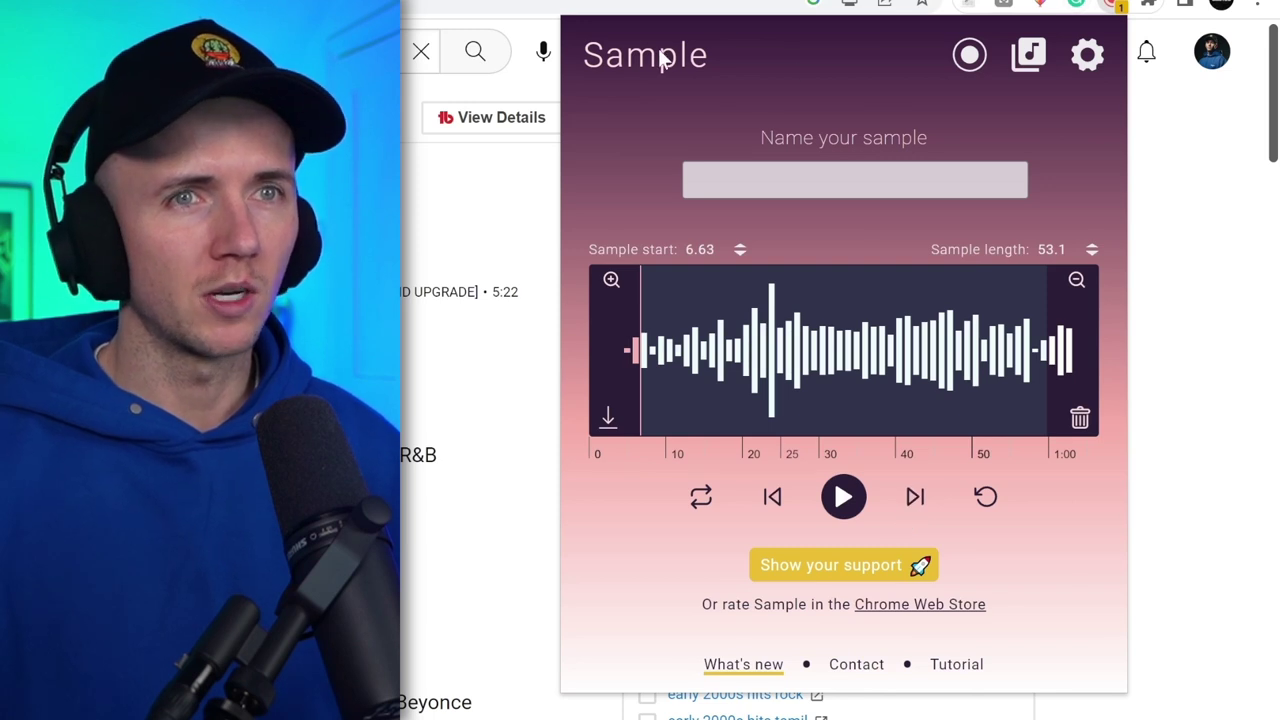
Step: Switch the Sample extension to its recorder and start recording the tab's audio
click(969, 54)
click(748, 266)
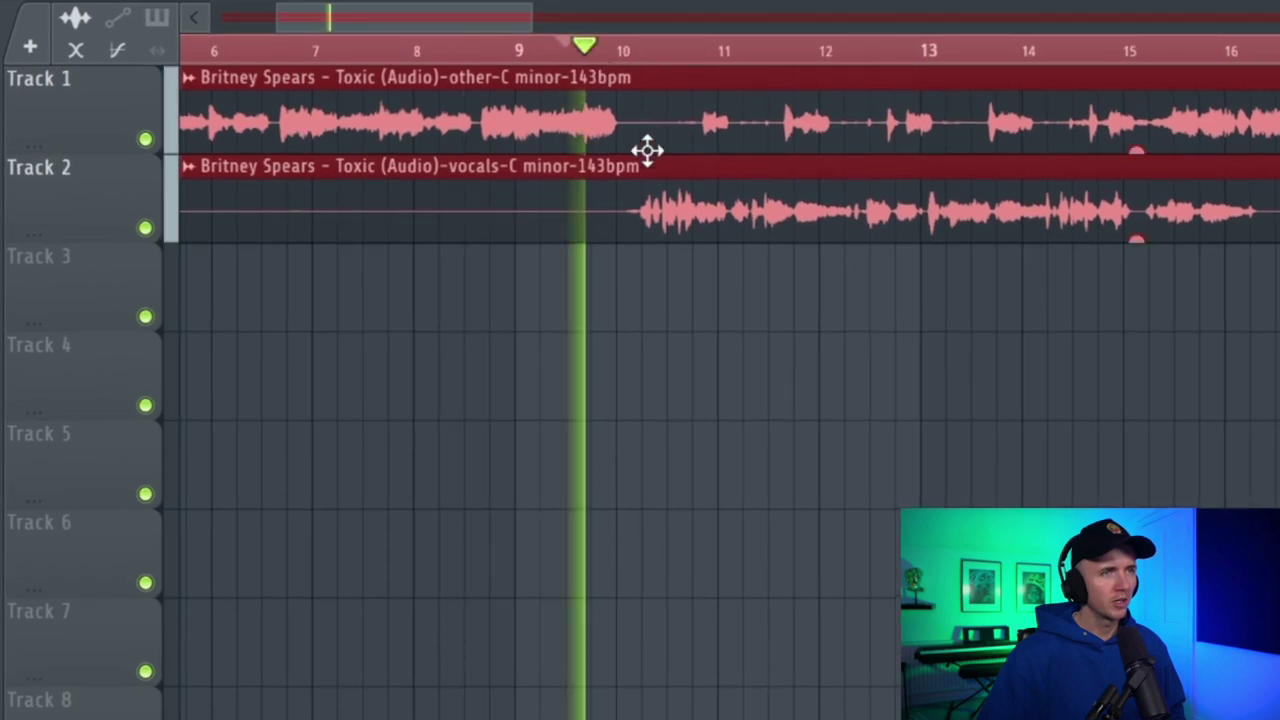
Step: Delete the intro parts of both Toxic stems and move the clips to start at bar 1
scroll(650, 160, up, 3)
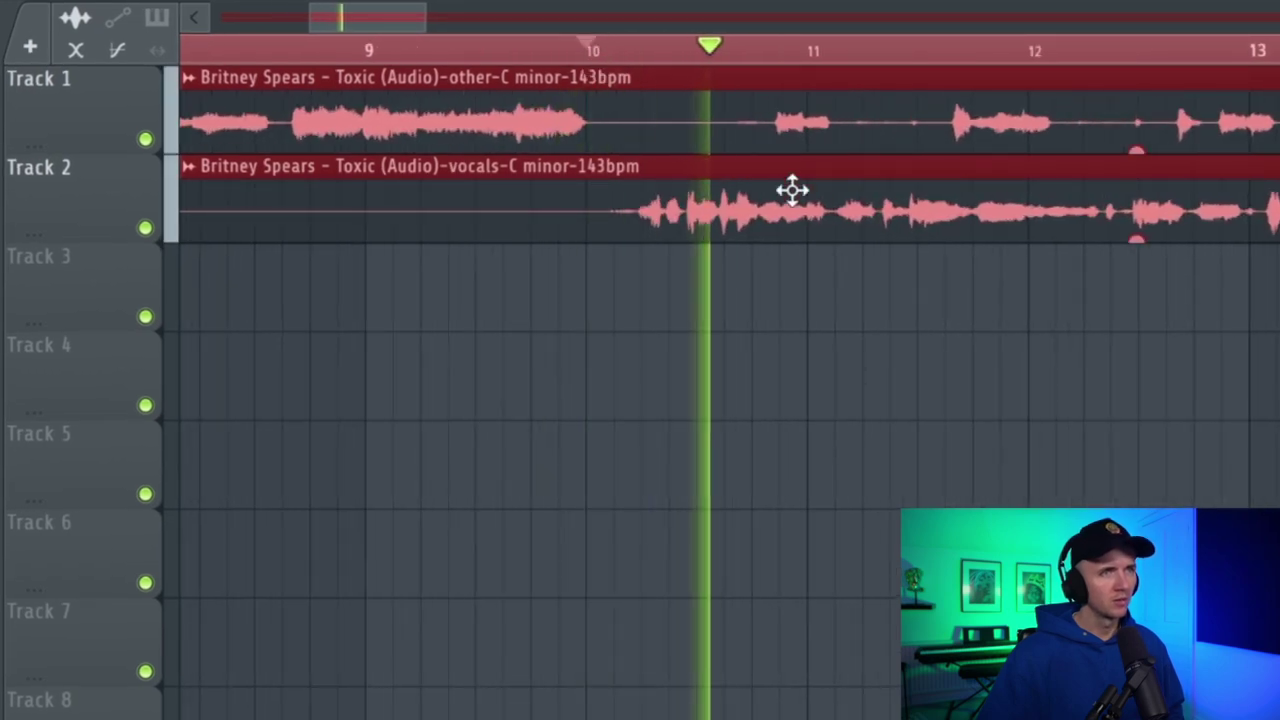
scroll(855, 192, up, 2)
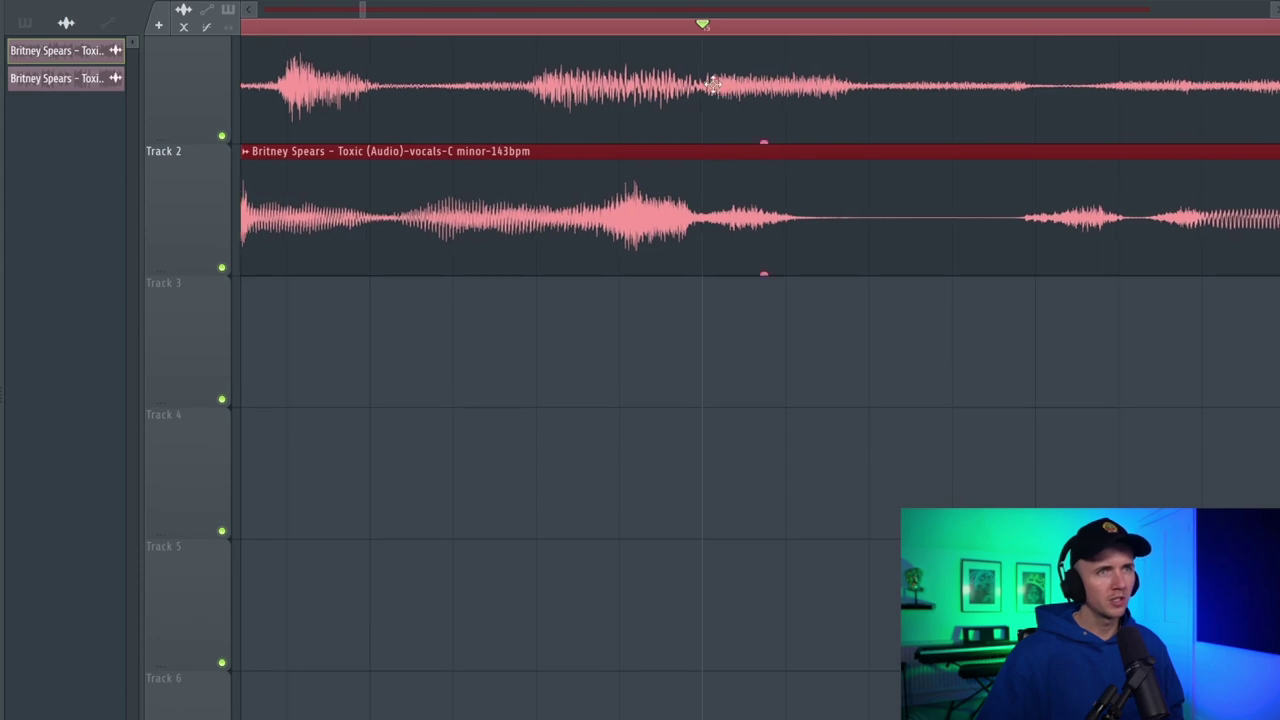
scroll(657, 177, down, 5)
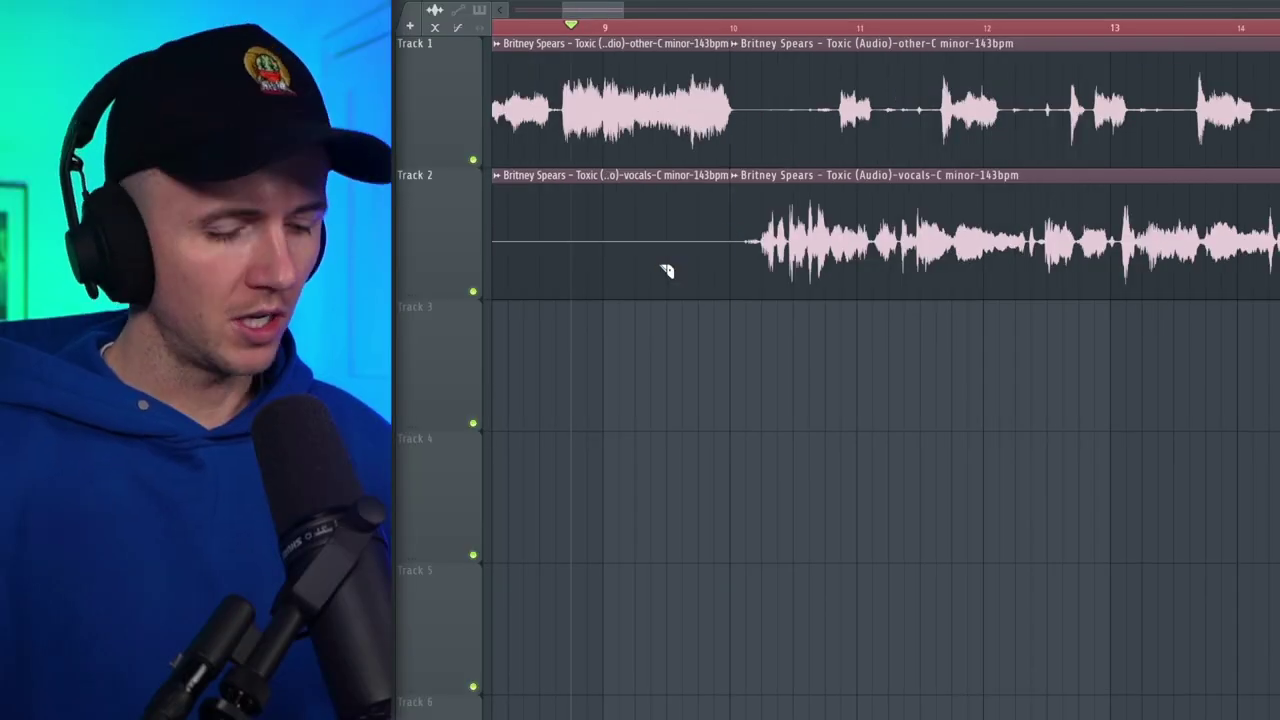
right_click(383, 186)
right_click(456, 160)
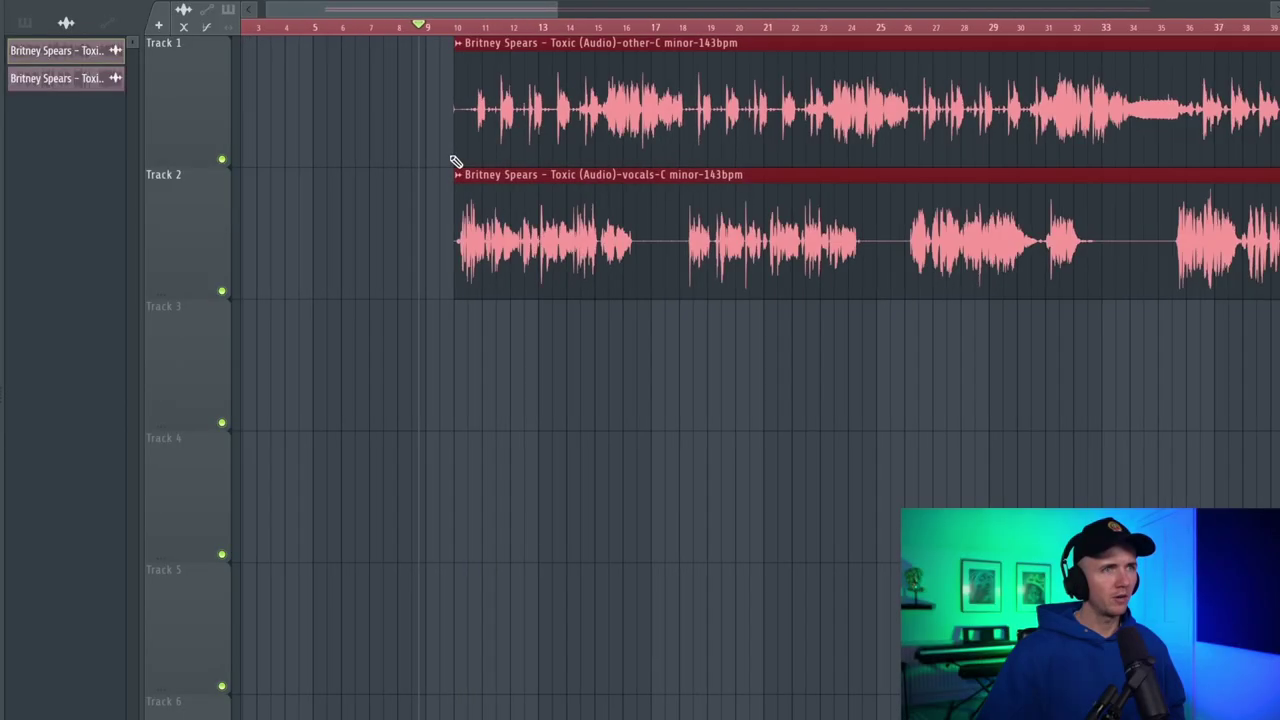
drag(451, 157, 214, 123)
Step: Trim the opening hit off the start of the instrumental clip
scroll(195, 315, up, 8)
scroll(344, 320, up, 5)
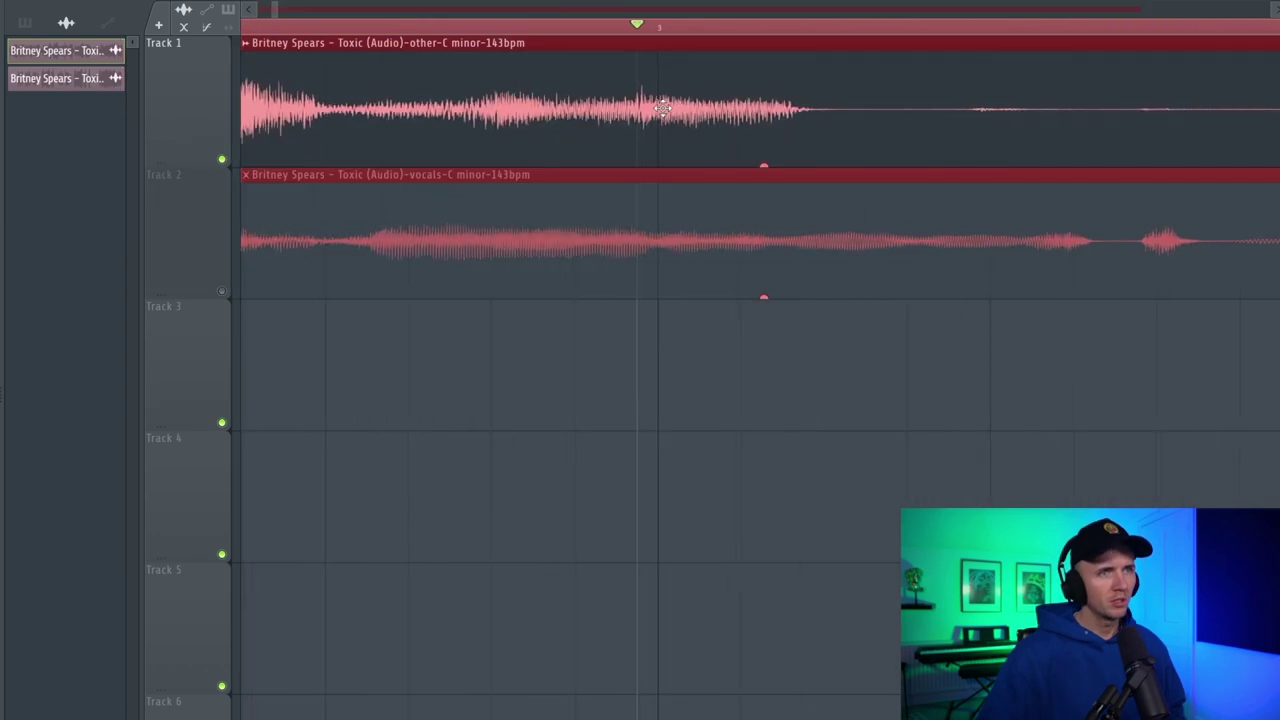
scroll(680, 110, up, 3)
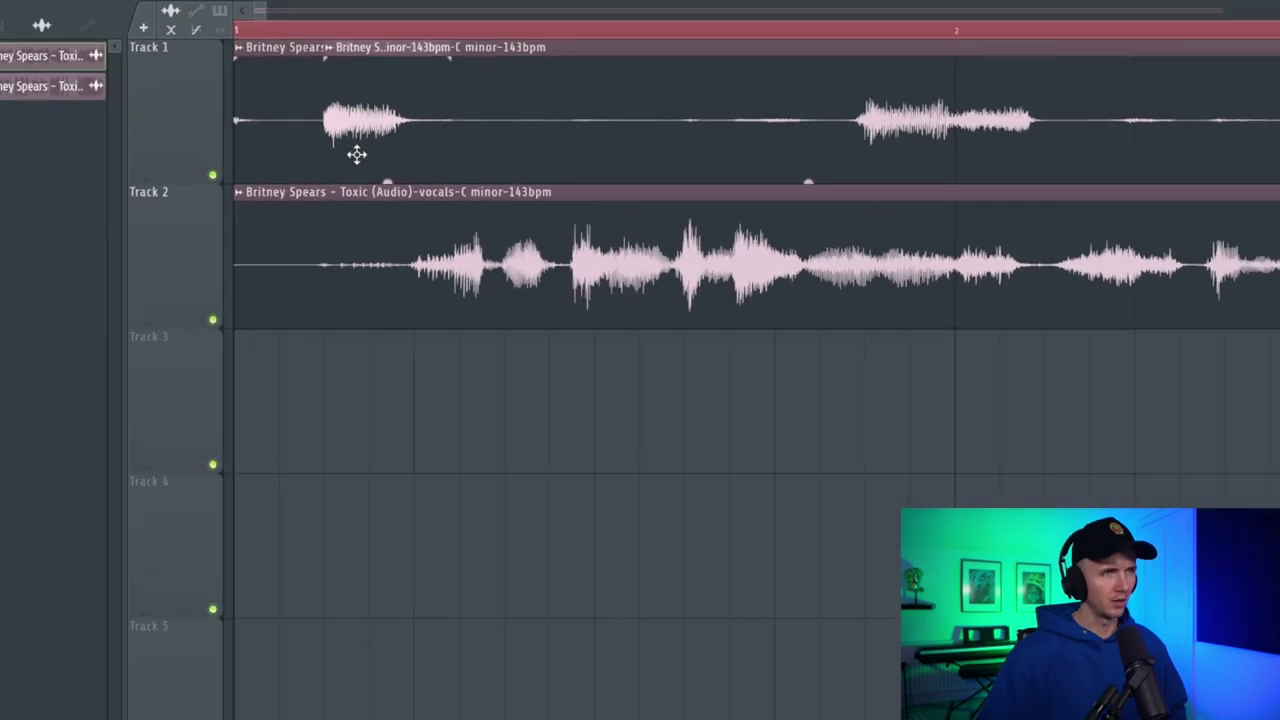
scroll(392, 272, up, 2)
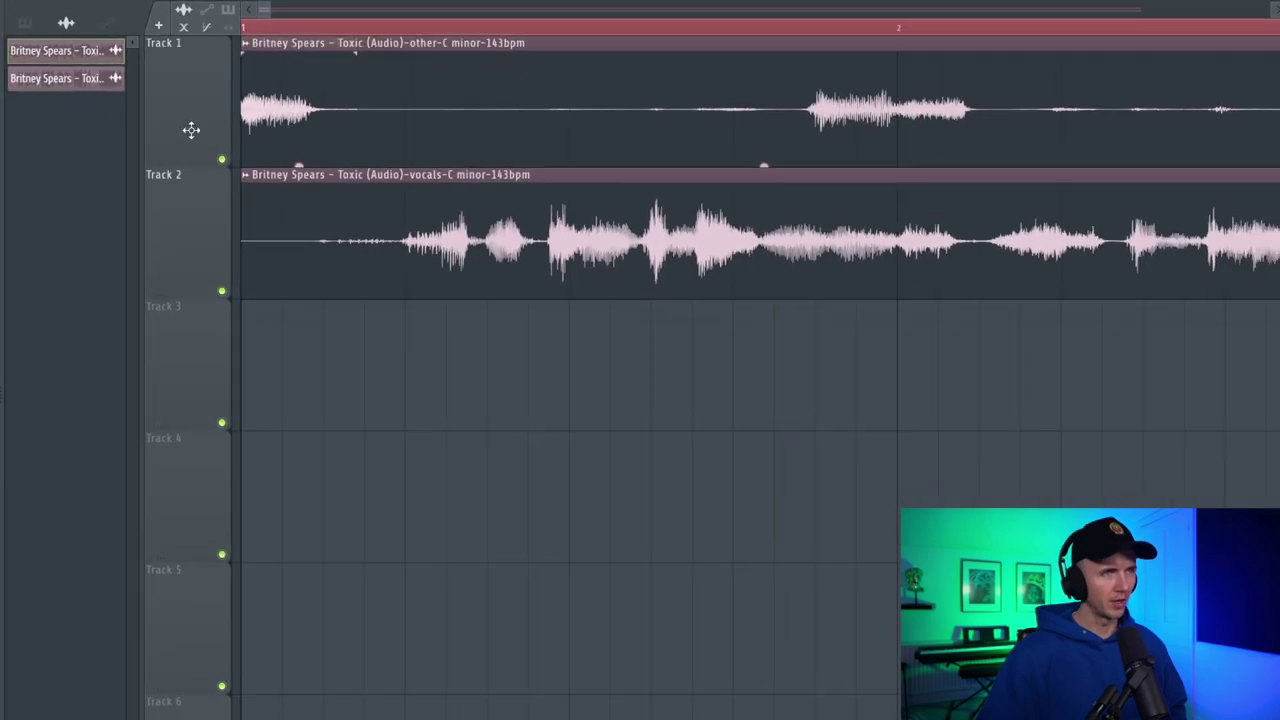
drag(390, 126, 312, 121)
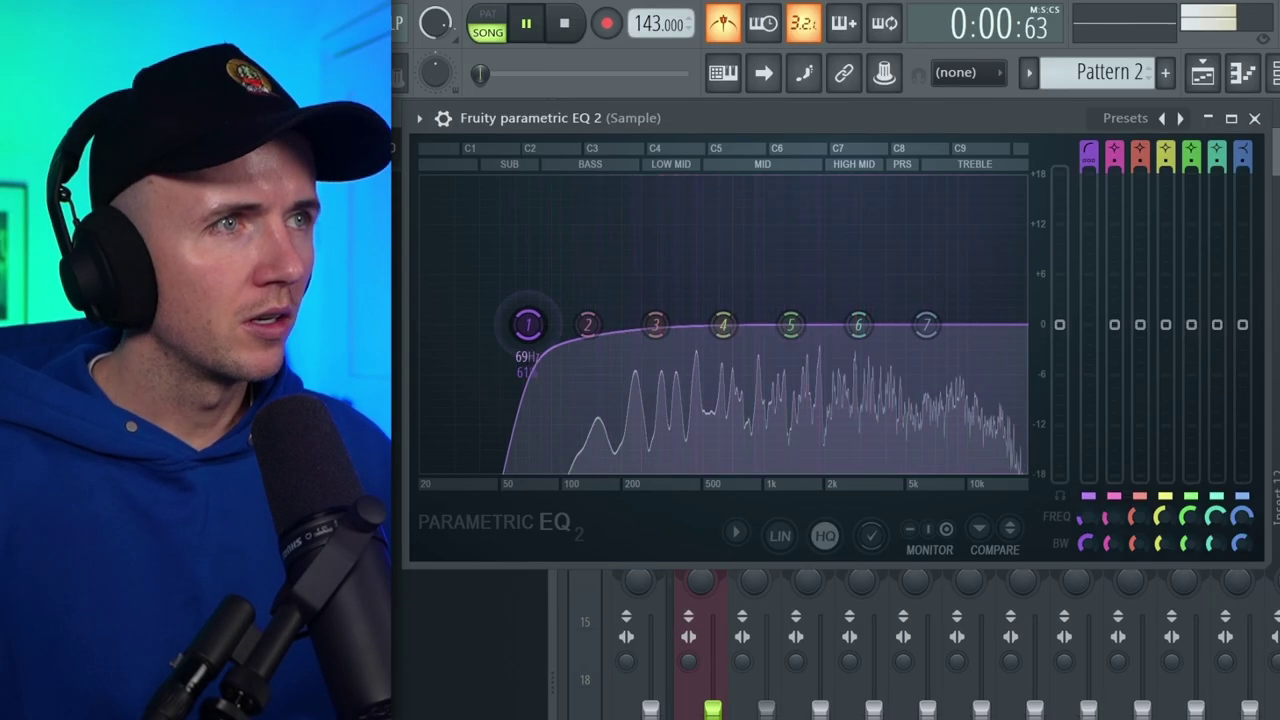
Step: Slide the Sample insert's Parametric EQ 2 high cut and close the Chorus JUN-6 window
scroll(926, 324, up, 10)
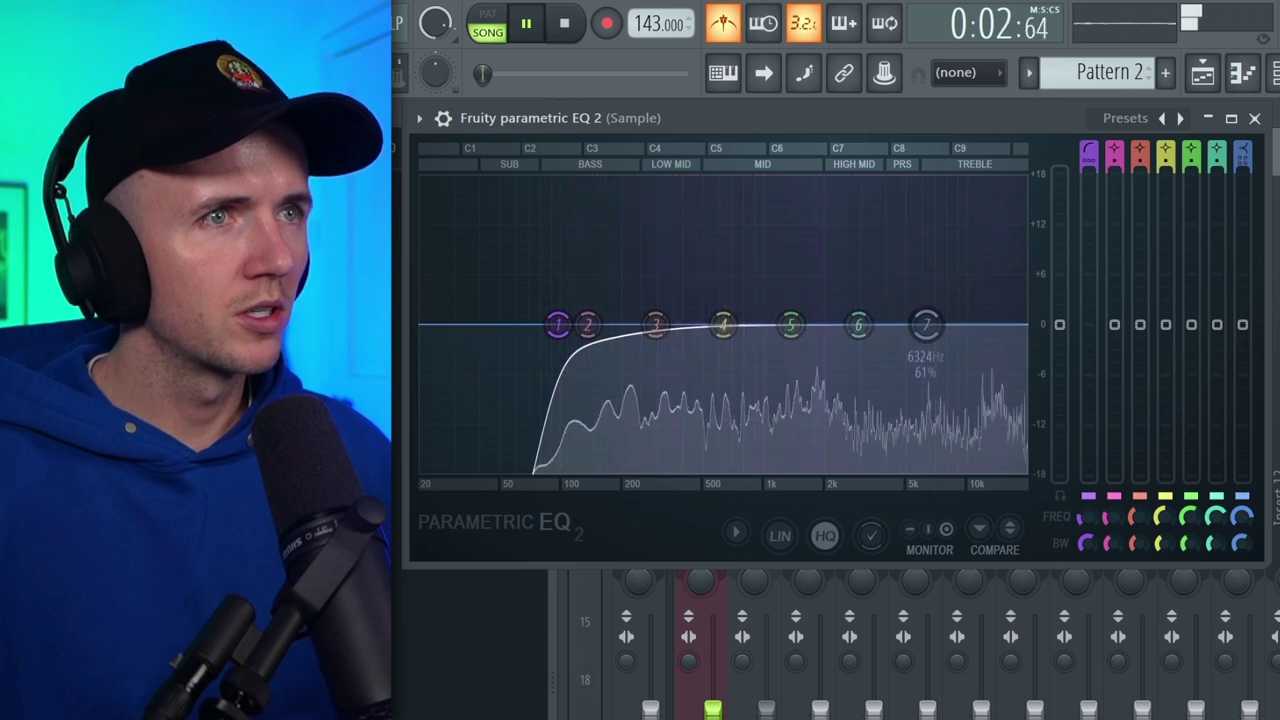
scroll(926, 324, down, 5)
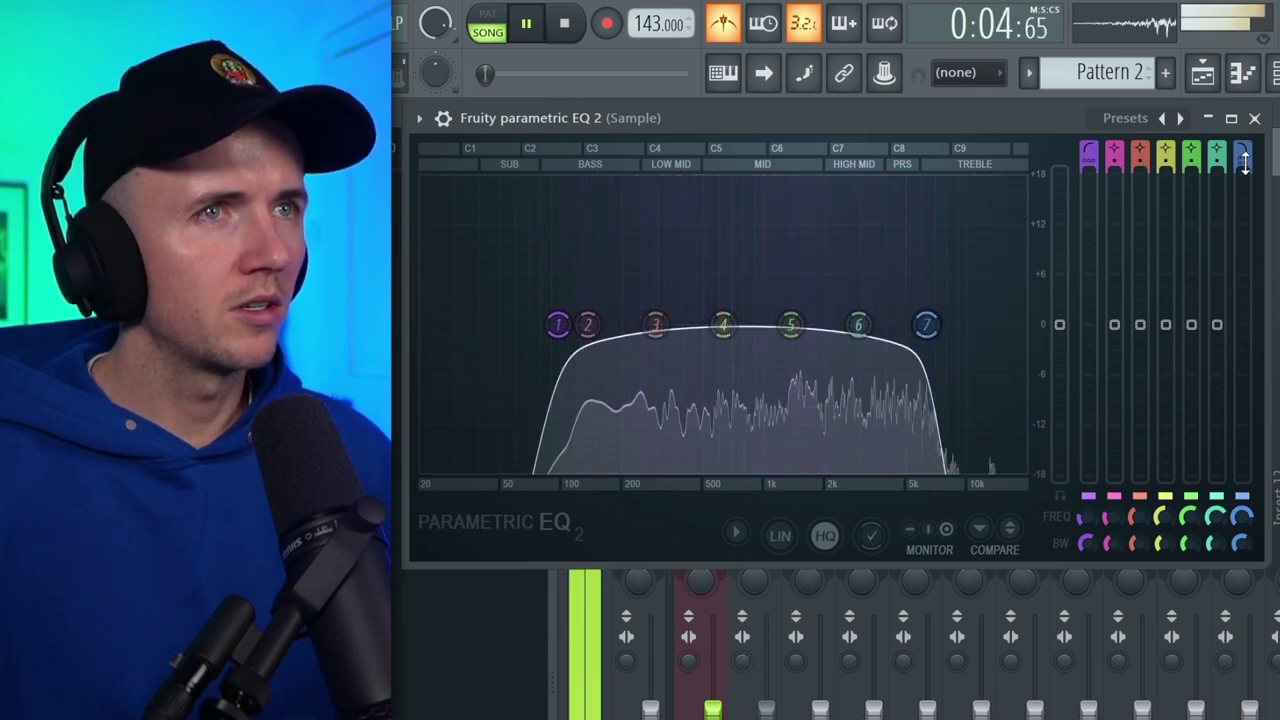
drag(926, 324, 1006, 324)
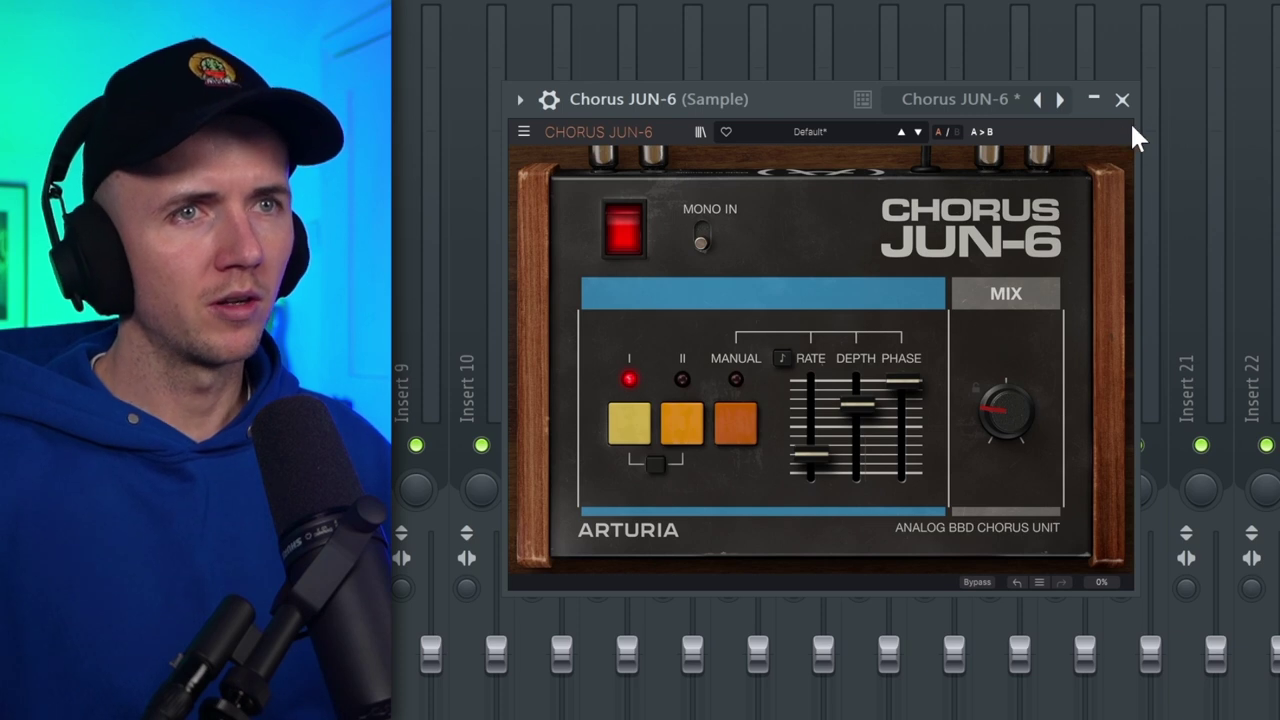
click(1094, 100)
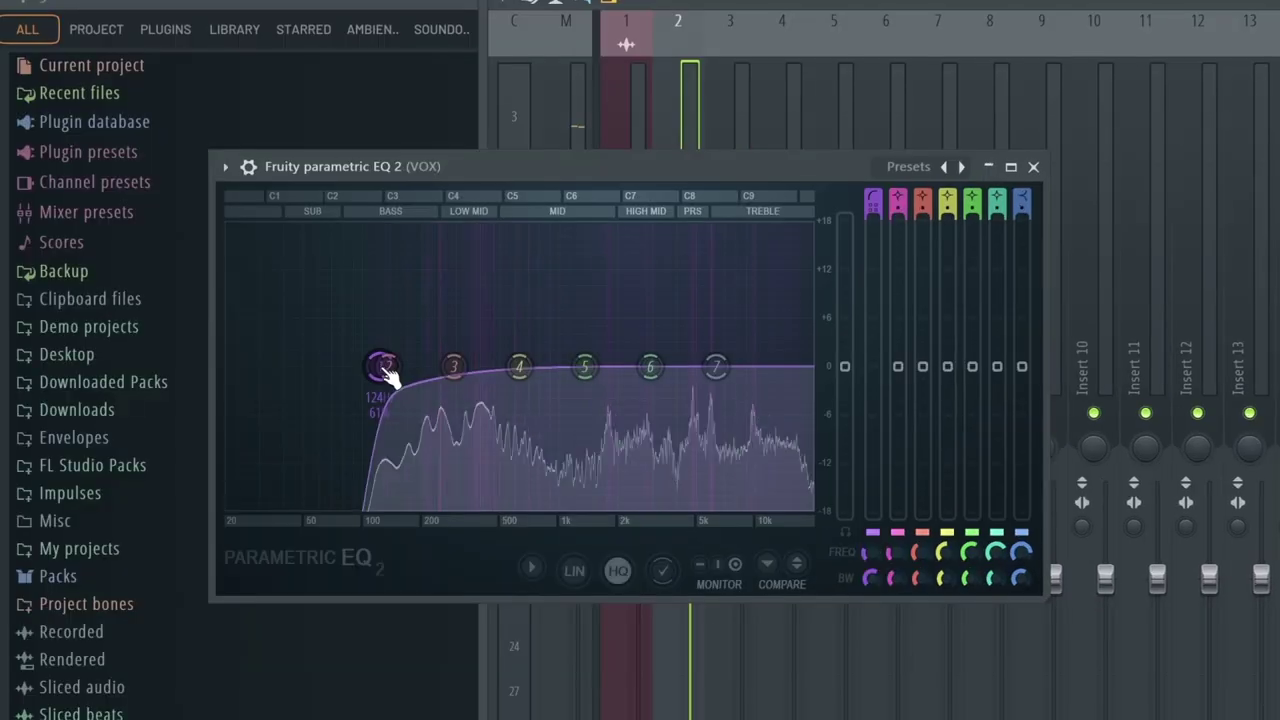
Step: Raise the VOX EQ high cut to about 11.5 kHz
scroll(878, 367, down, 2)
scroll(709, 374, up, 3)
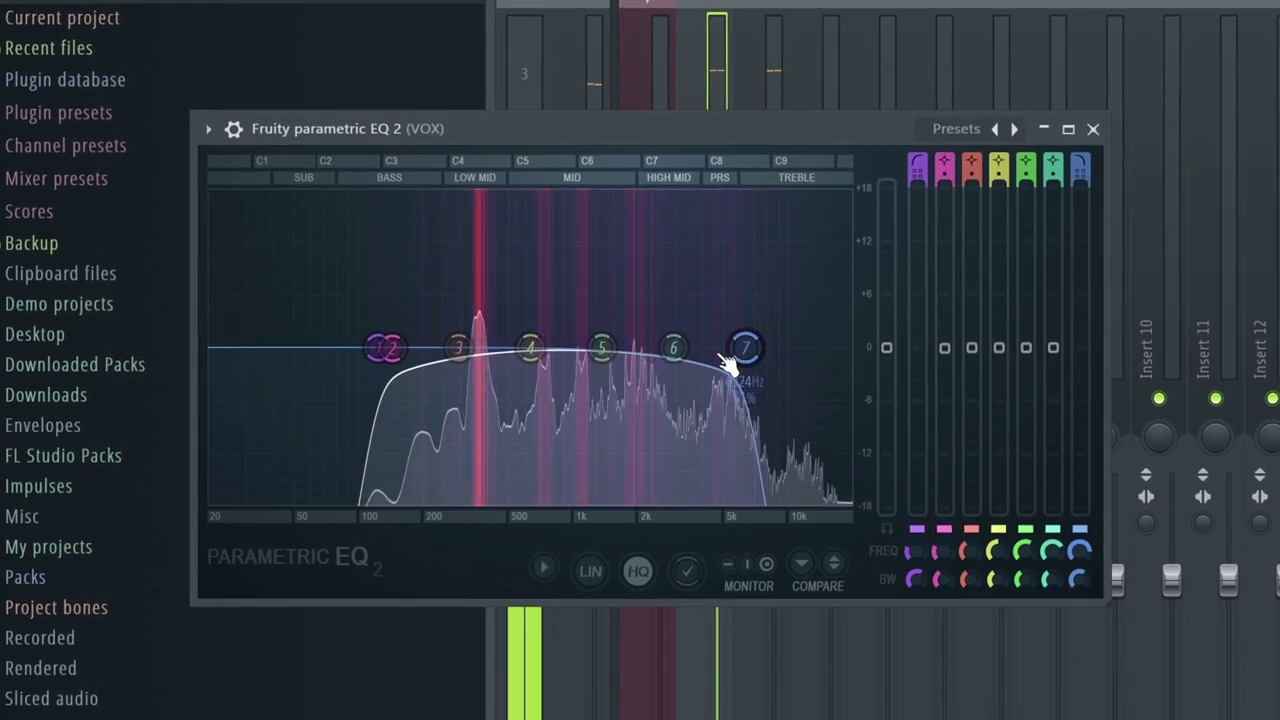
drag(728, 360, 782, 360)
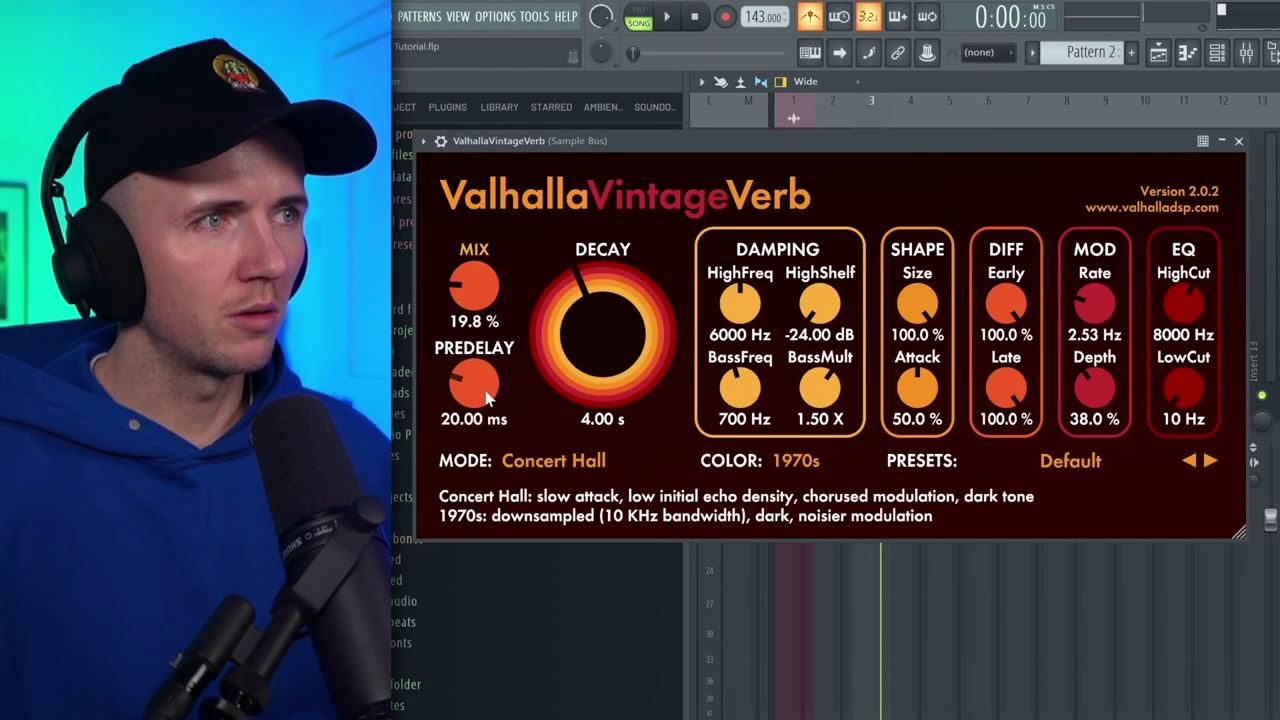
Step: Shorten the ValhallaVintageVerb decay and lower its mix to about 10% during playback
drag(585, 342, 590, 348)
key(space)
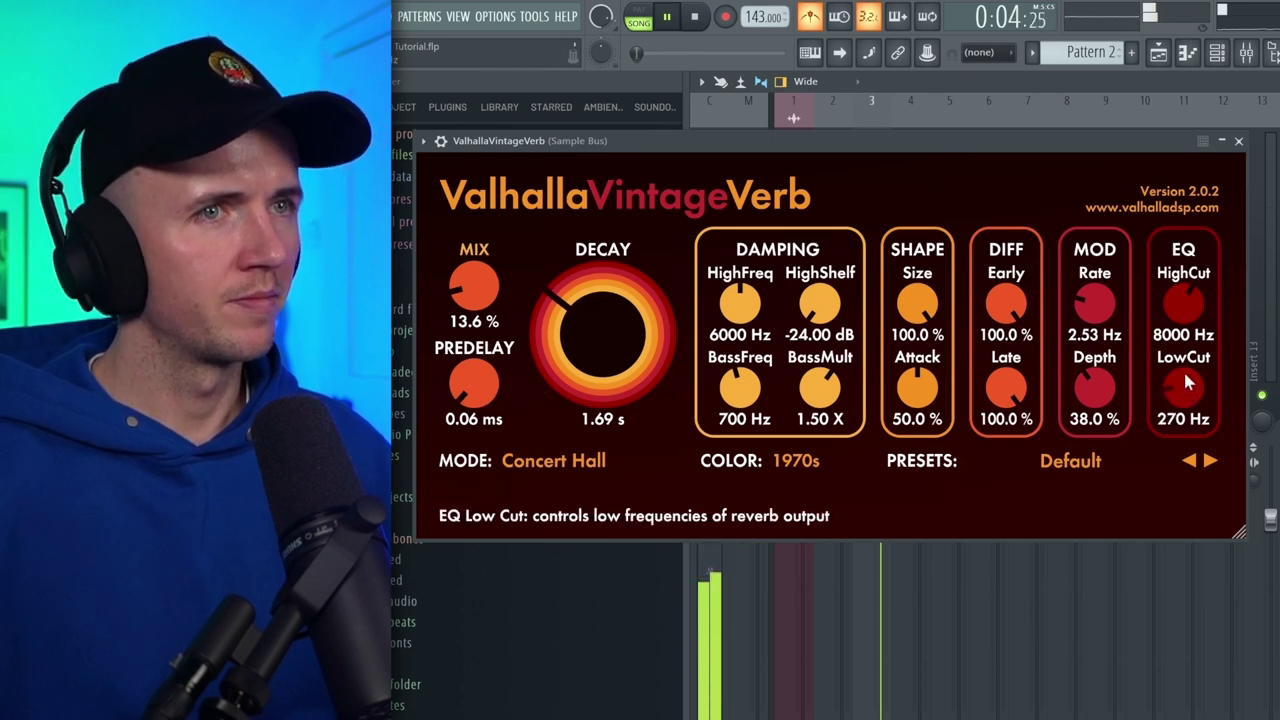
drag(493, 293, 523, 315)
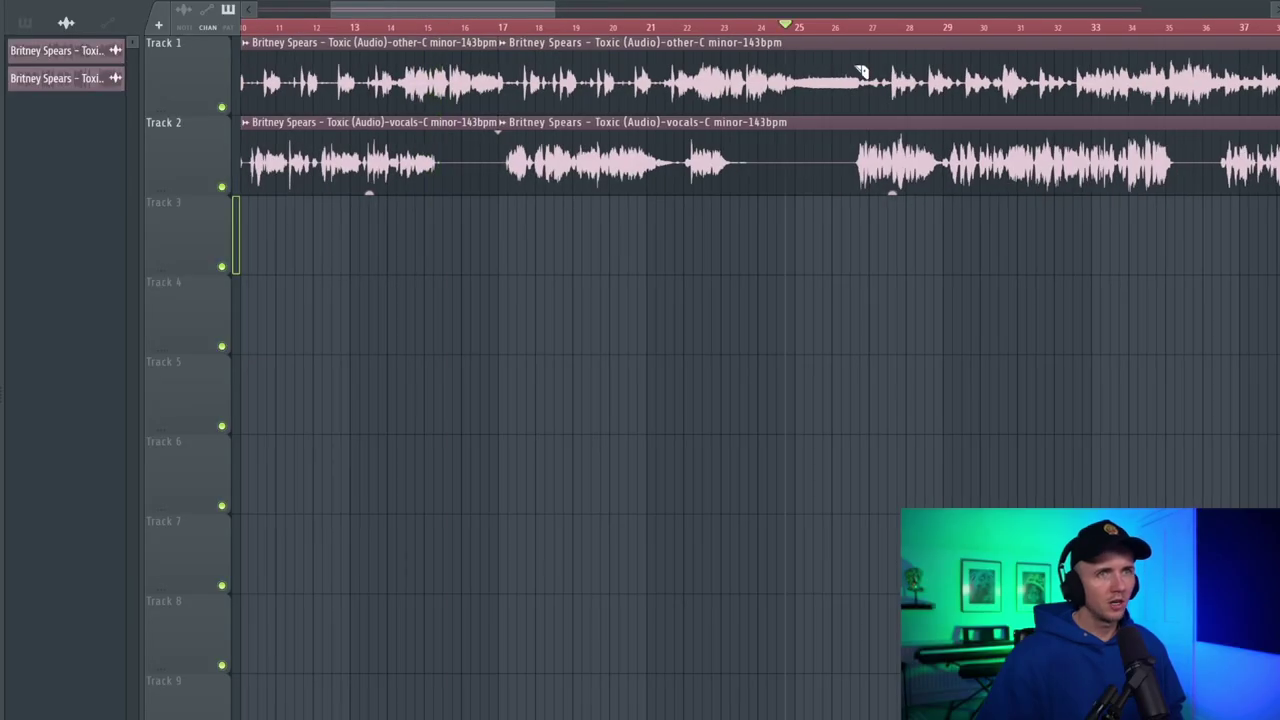
Step: Select and delete the stem clips between bars 17 and 25
scroll(870, 140, up, 3)
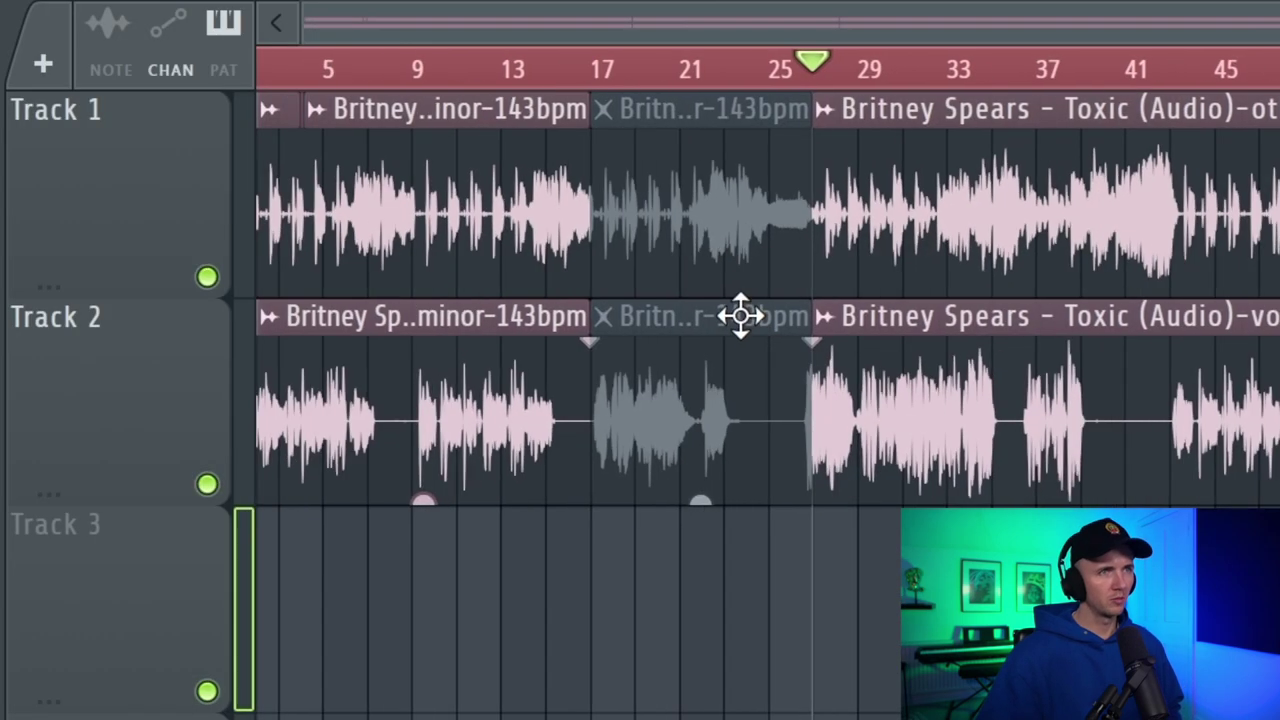
drag(740, 314, 714, 457)
key(Delete)
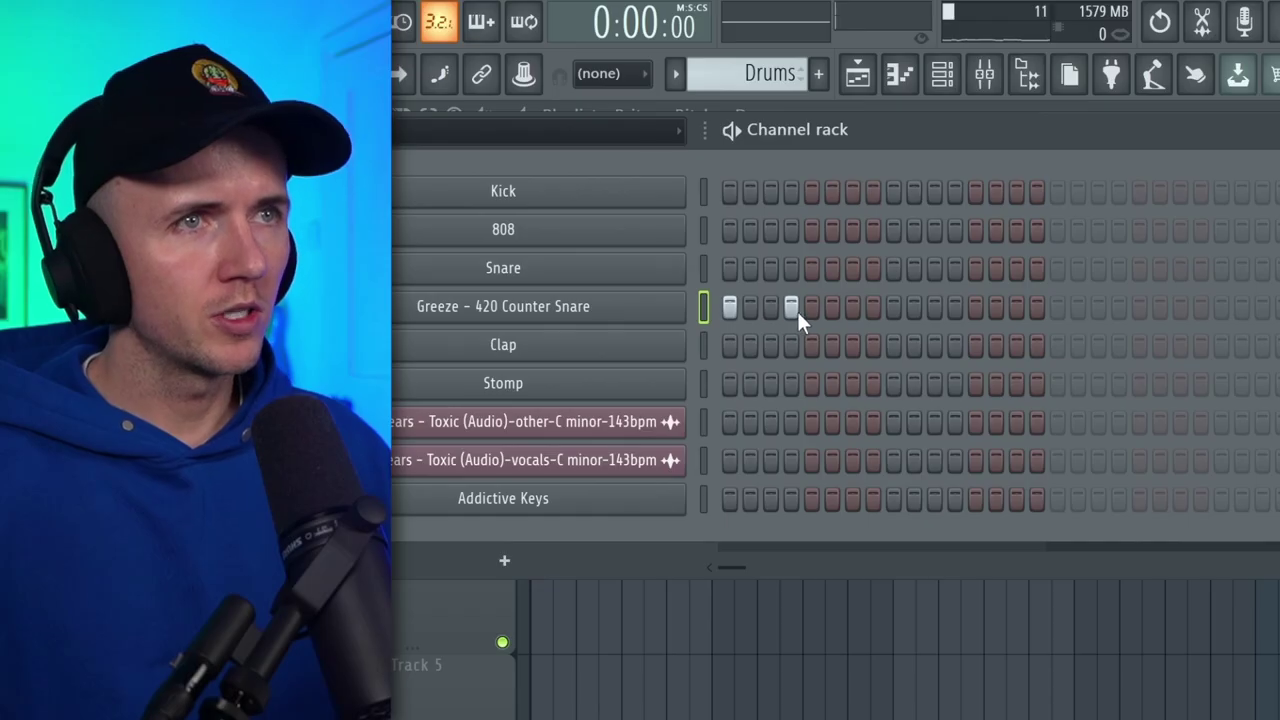
Step: Program four counter snare hits in the Channel rack and play the pattern
click(852, 306)
click(894, 306)
key(space)
click(955, 306)
click(1016, 306)
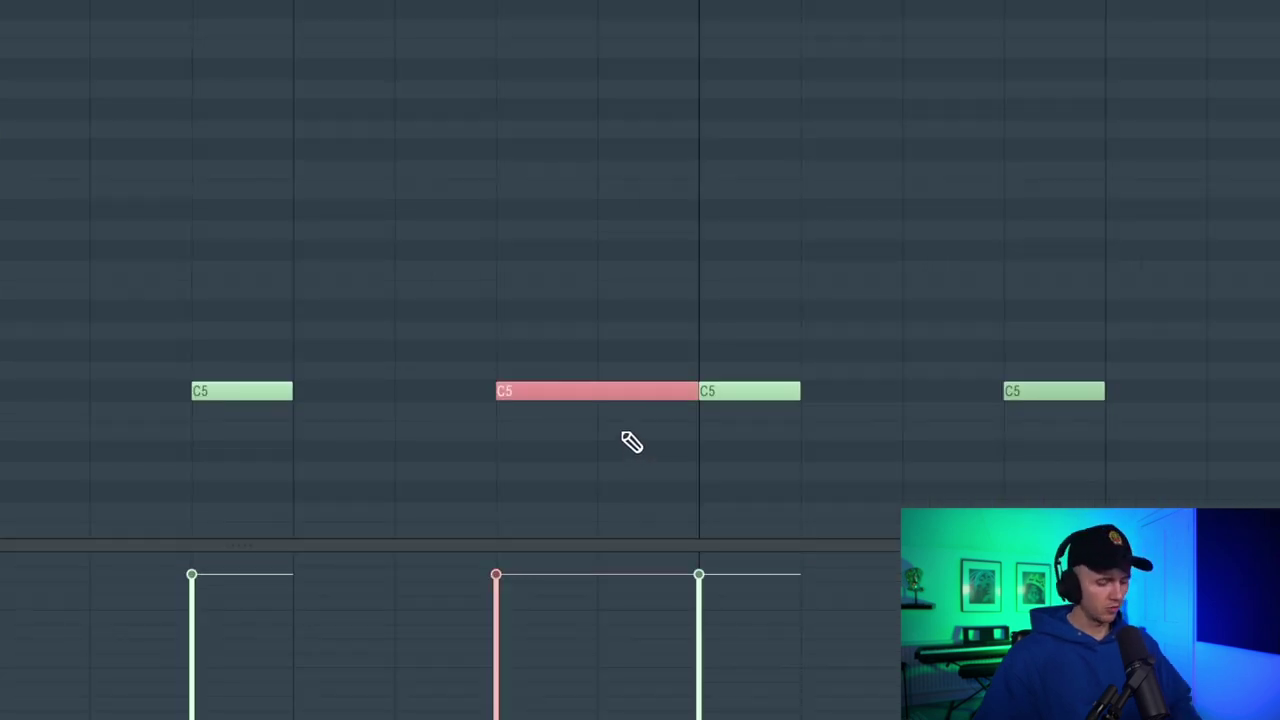
Step: Chop a snare note into a roll with Alt+U and draw a rising velocity ramp
key(alt+u)
key(space)
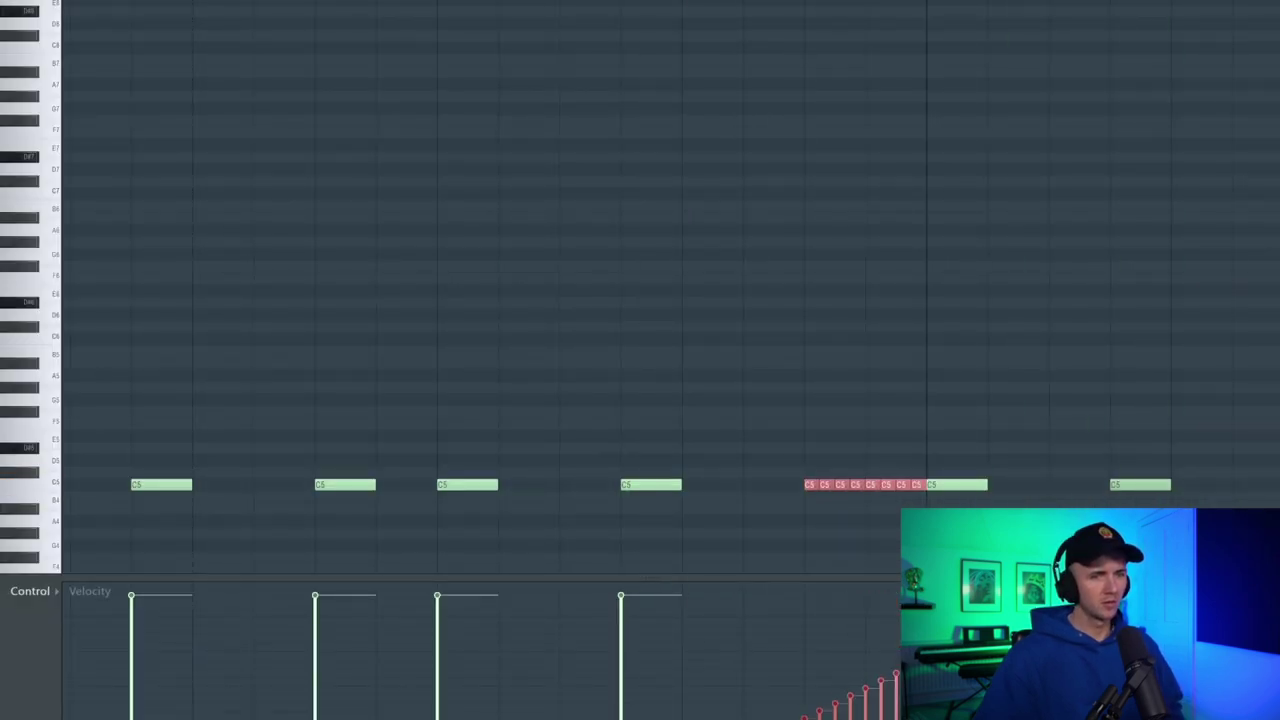
drag(815, 714, 877, 657)
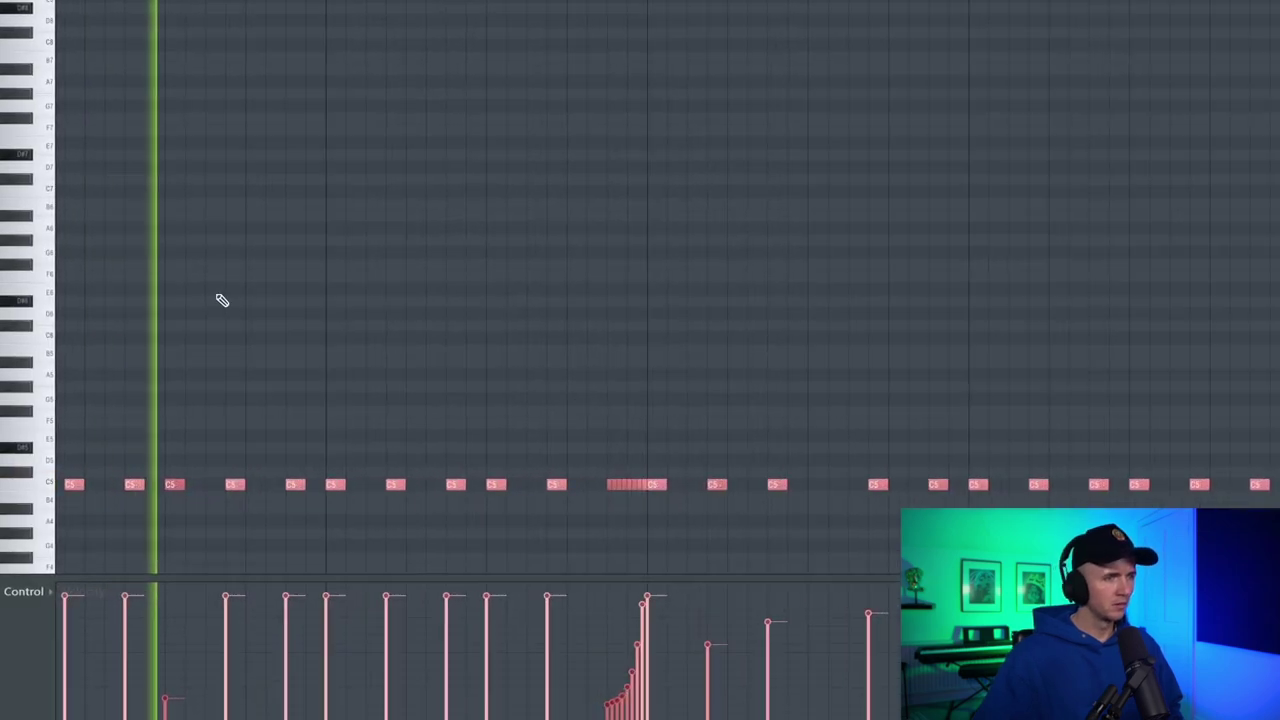
key(ctrl+d)
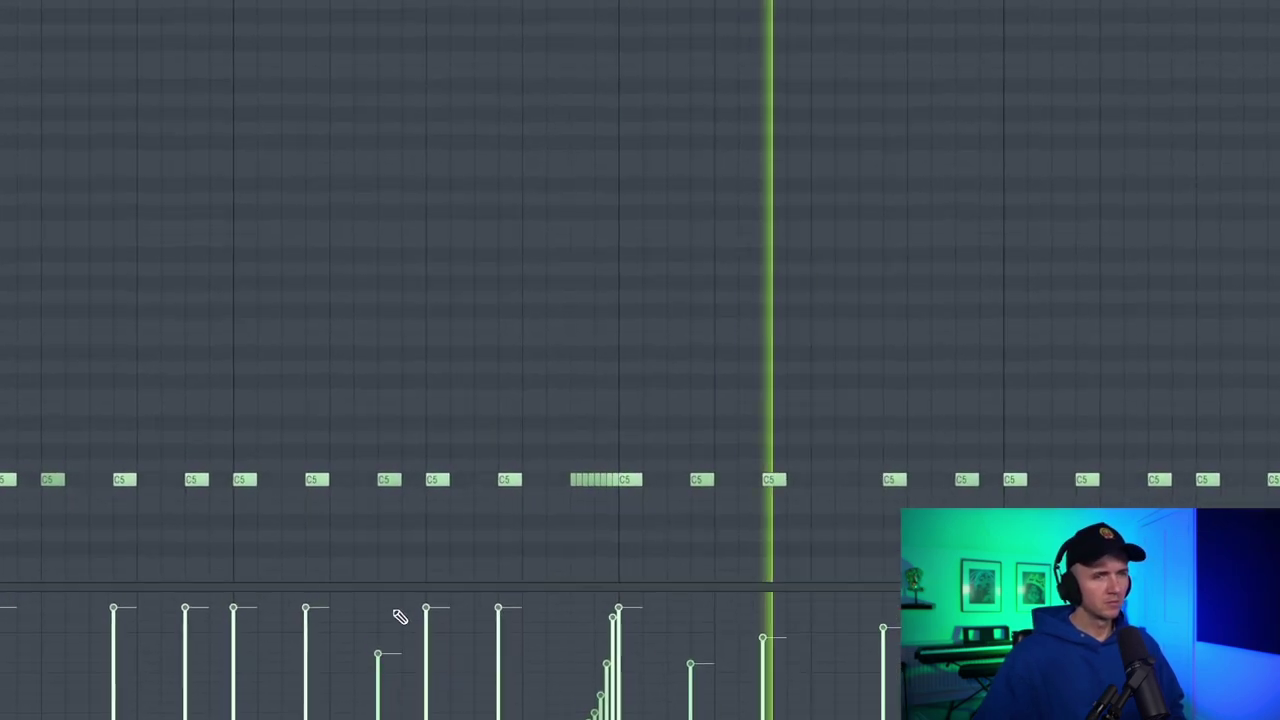
scroll(510, 390, down, 2)
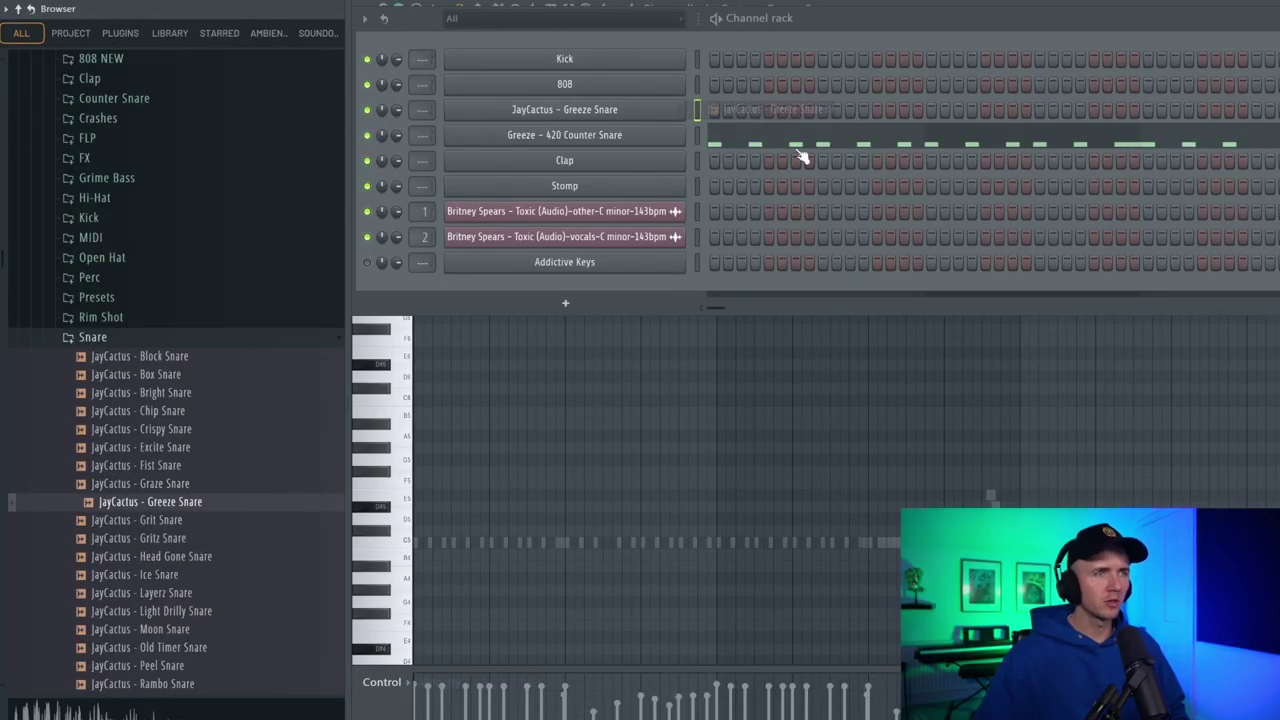
Step: Add five extra hits to the Greeze Snare row in the Channel rack
click(833, 108)
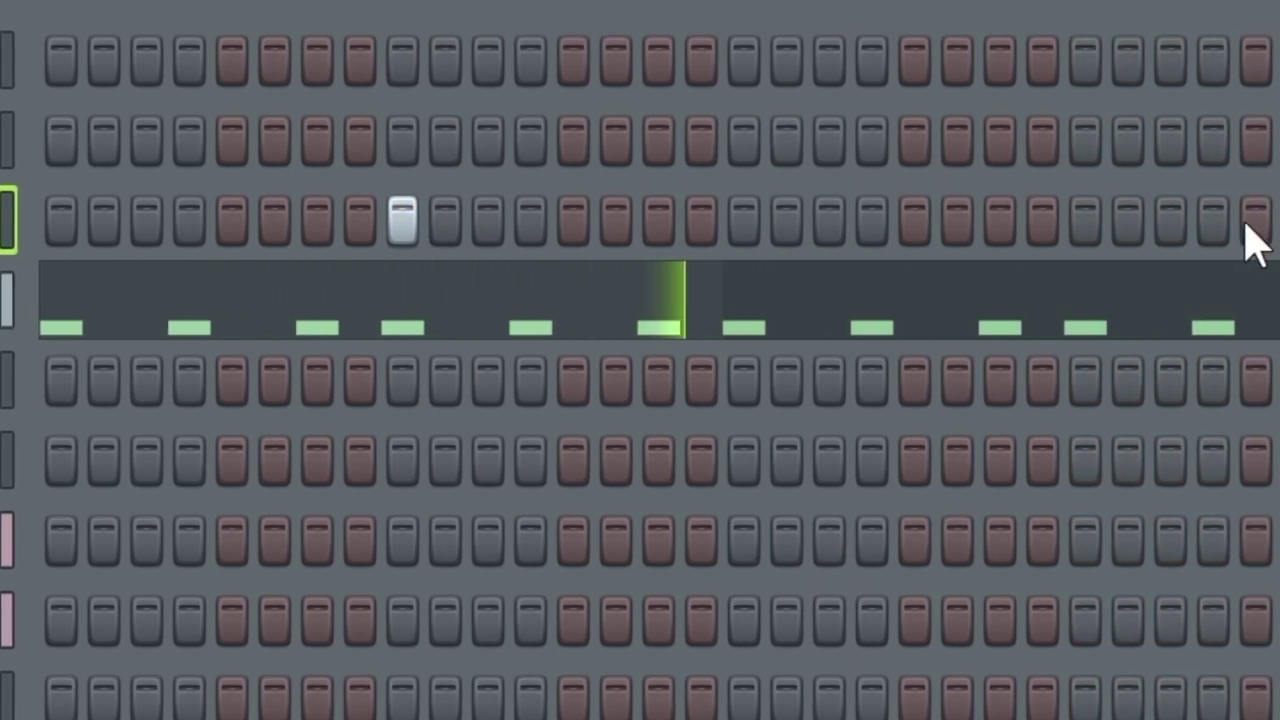
click(1100, 112)
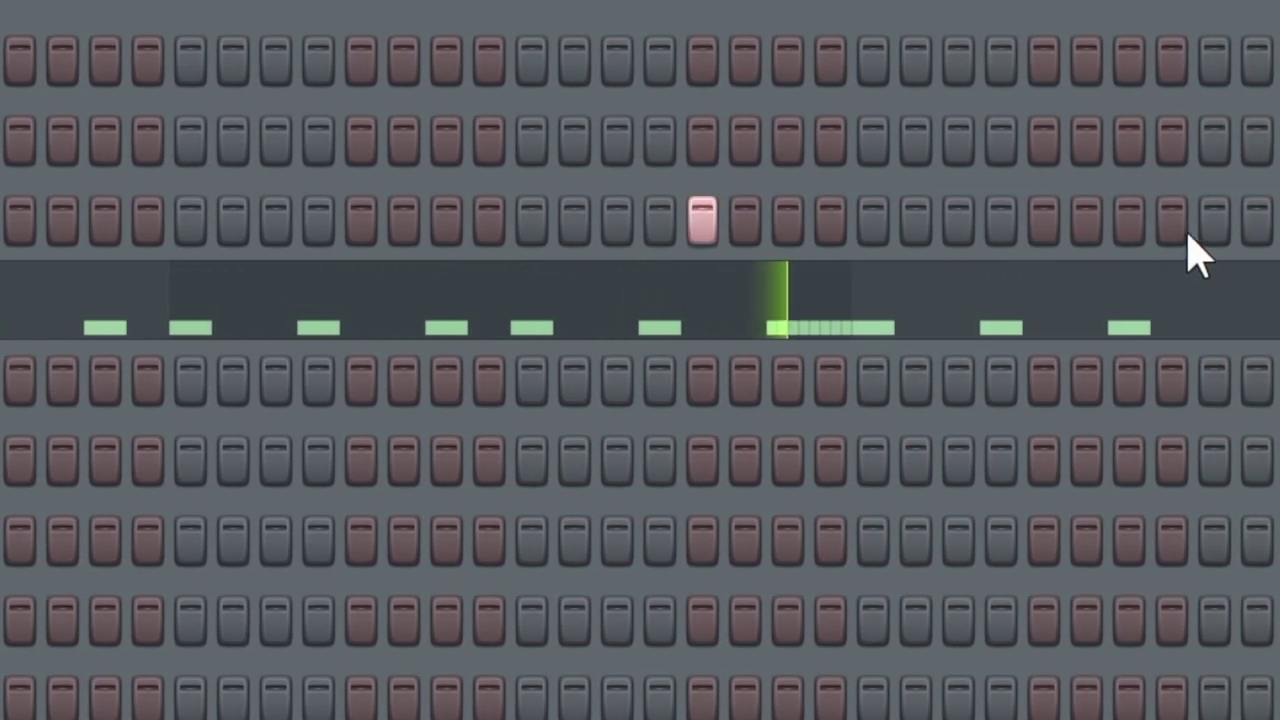
click(1030, 222)
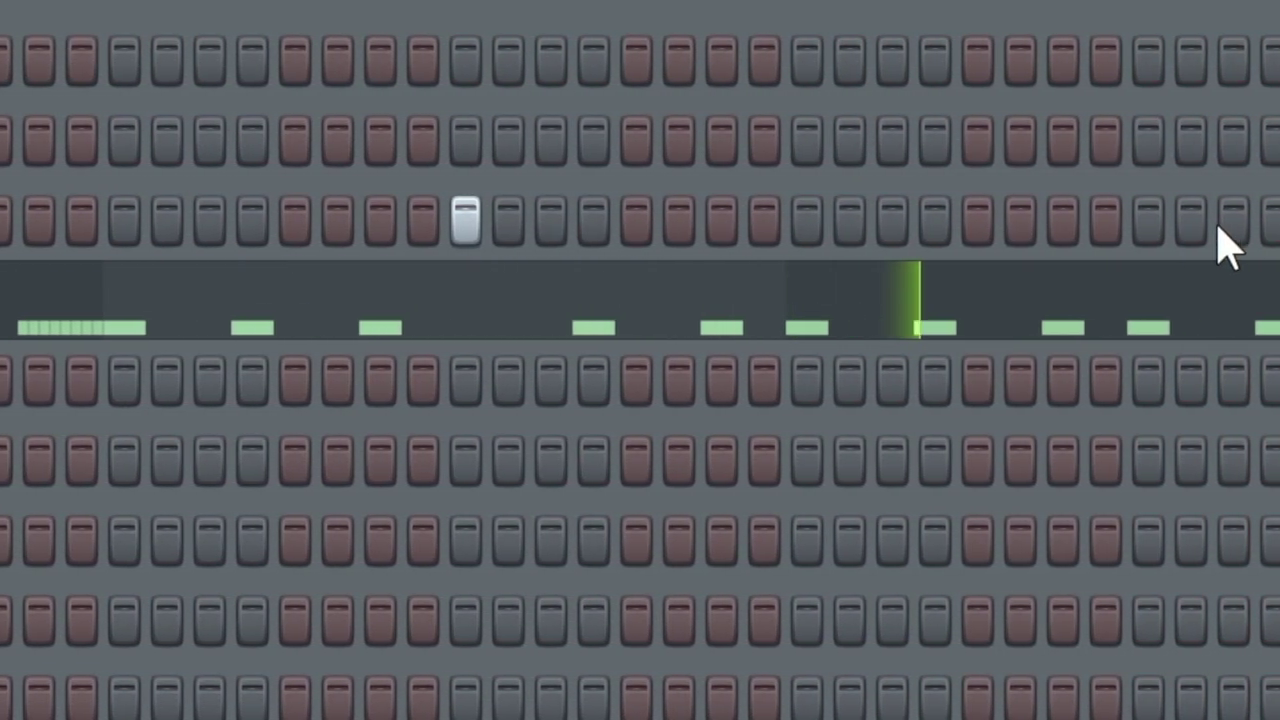
click(1220, 228)
click(1137, 230)
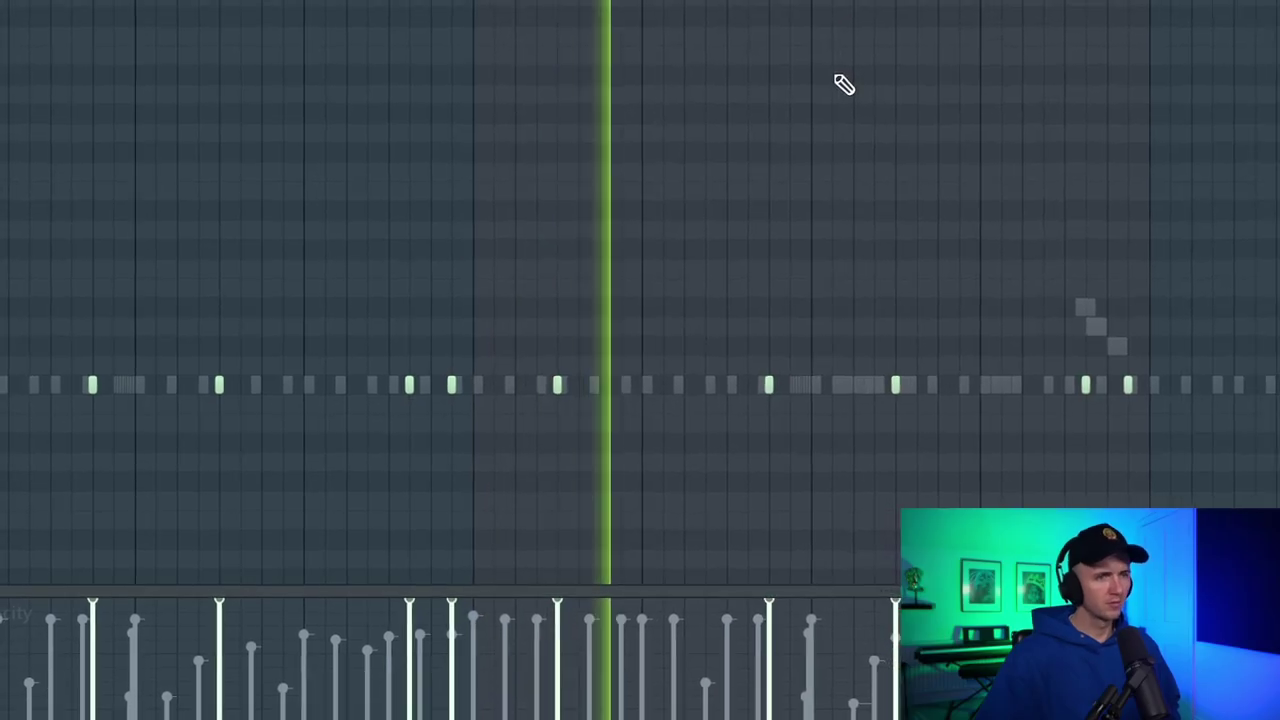
scroll(836, 300, up, 3)
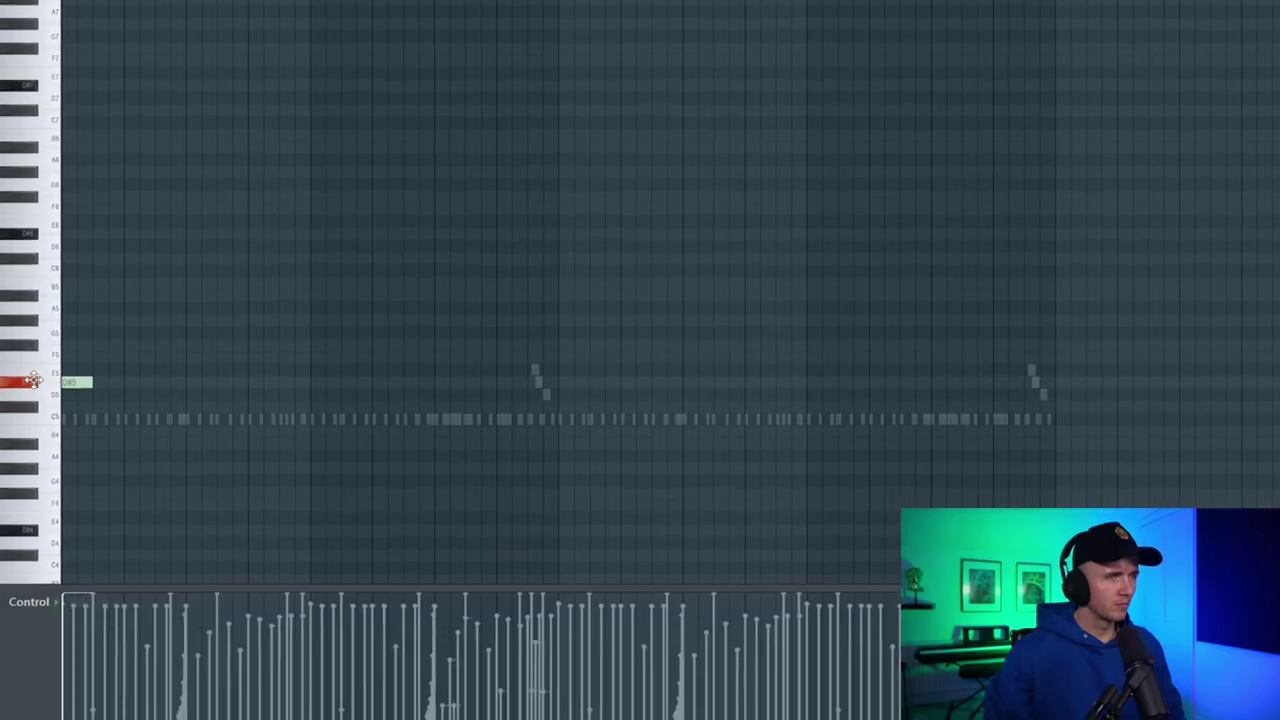
Step: Draw the core melody notes D#5, F#5, A#5 and D#5, plus a short nudged F#5
key(space)
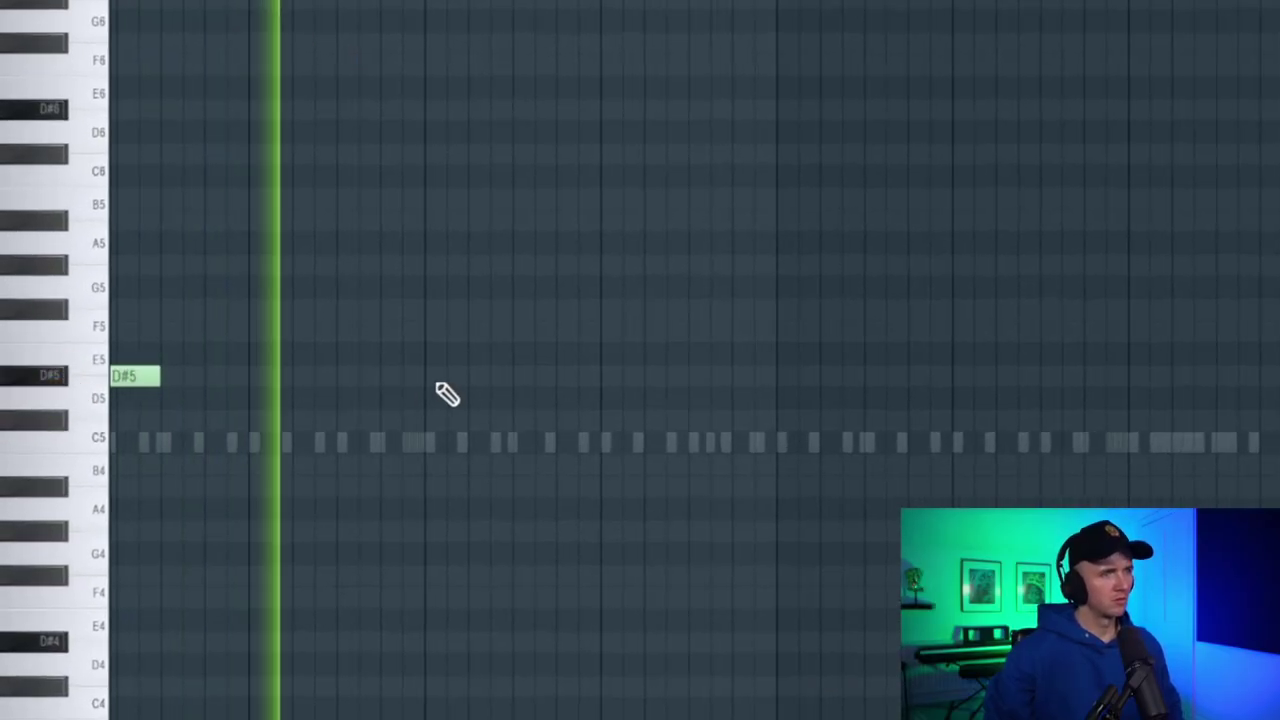
click(421, 376)
ctrl+scroll(605, 340, down, 2)
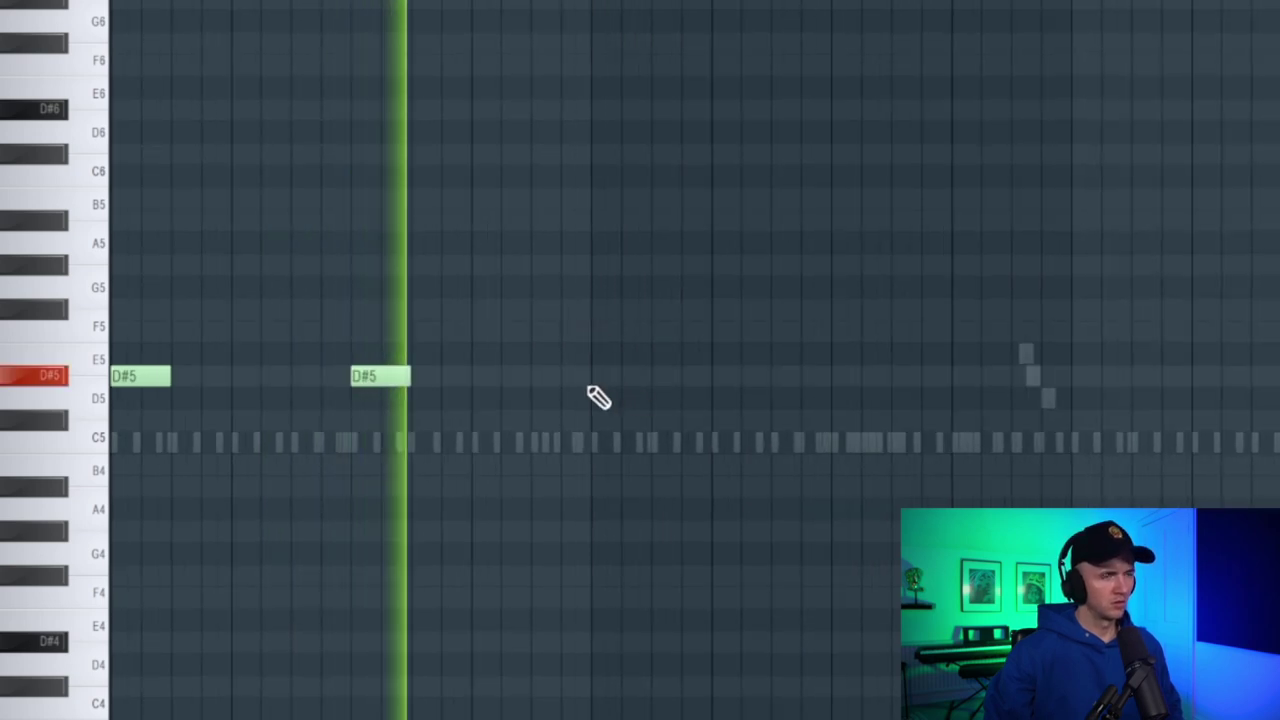
ctrl+scroll(604, 383, up, 2)
click(615, 310)
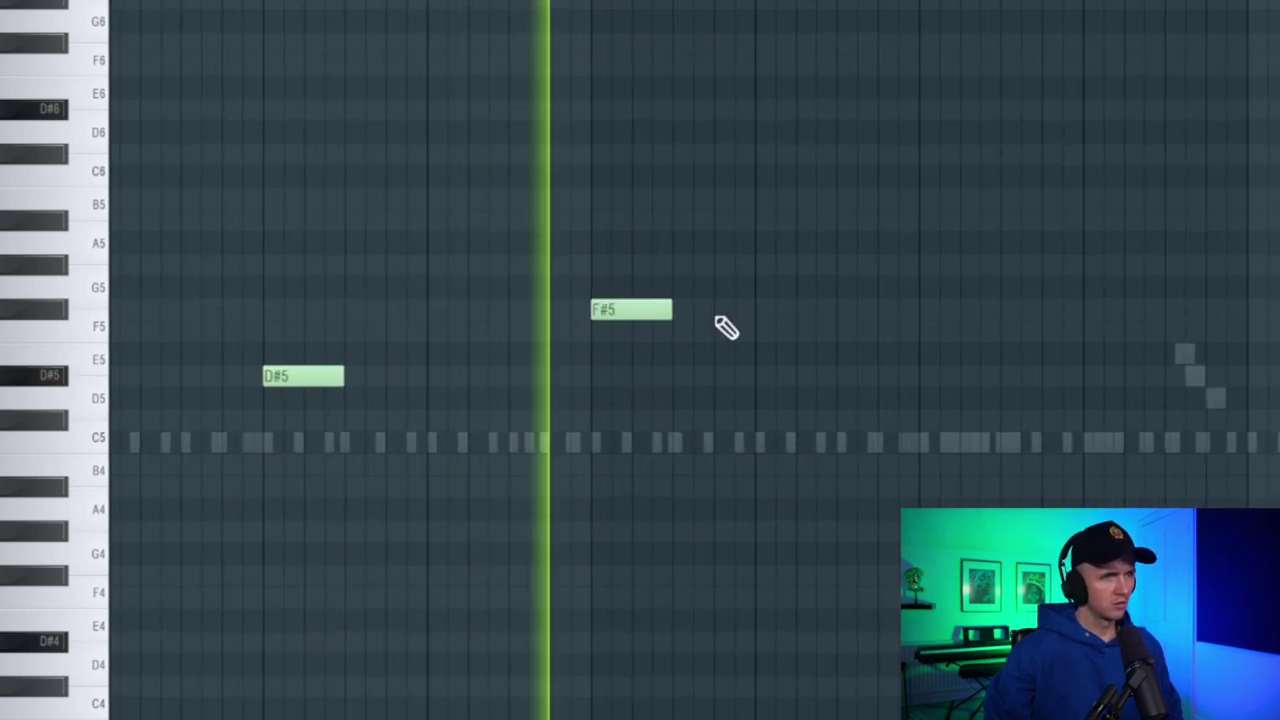
click(752, 234)
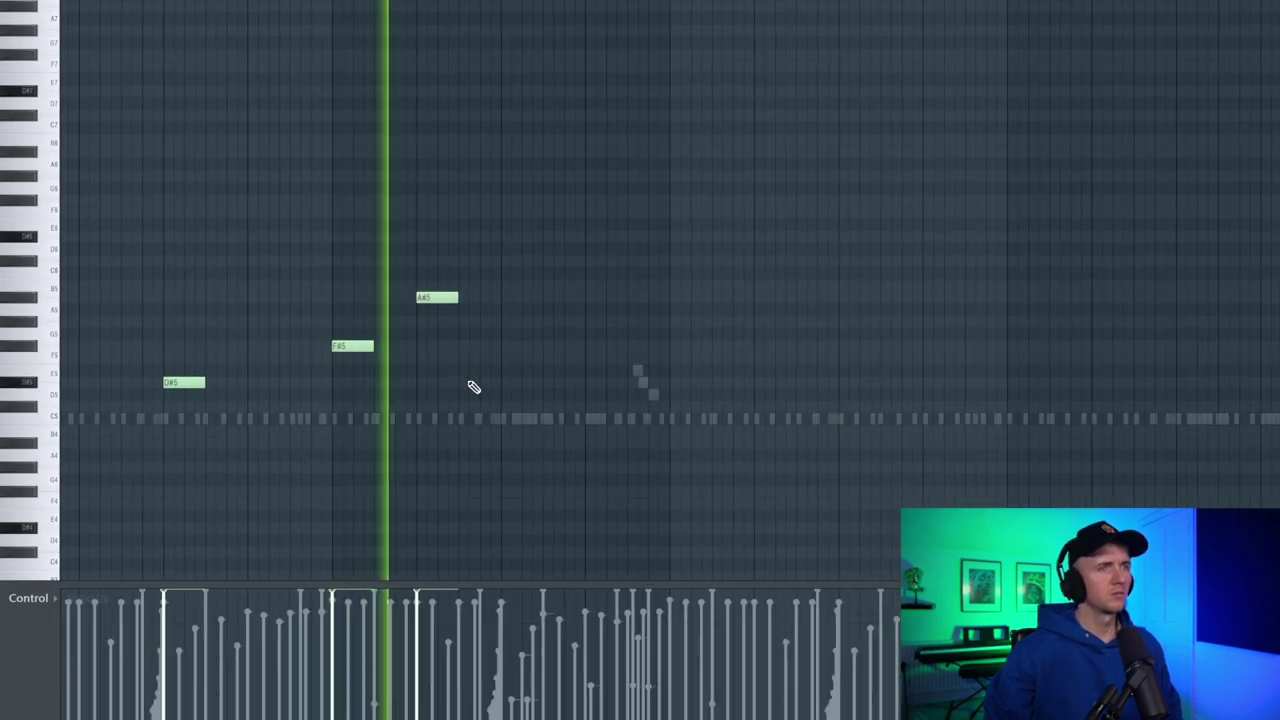
ctrl+scroll(465, 395, down, 2)
click(430, 382)
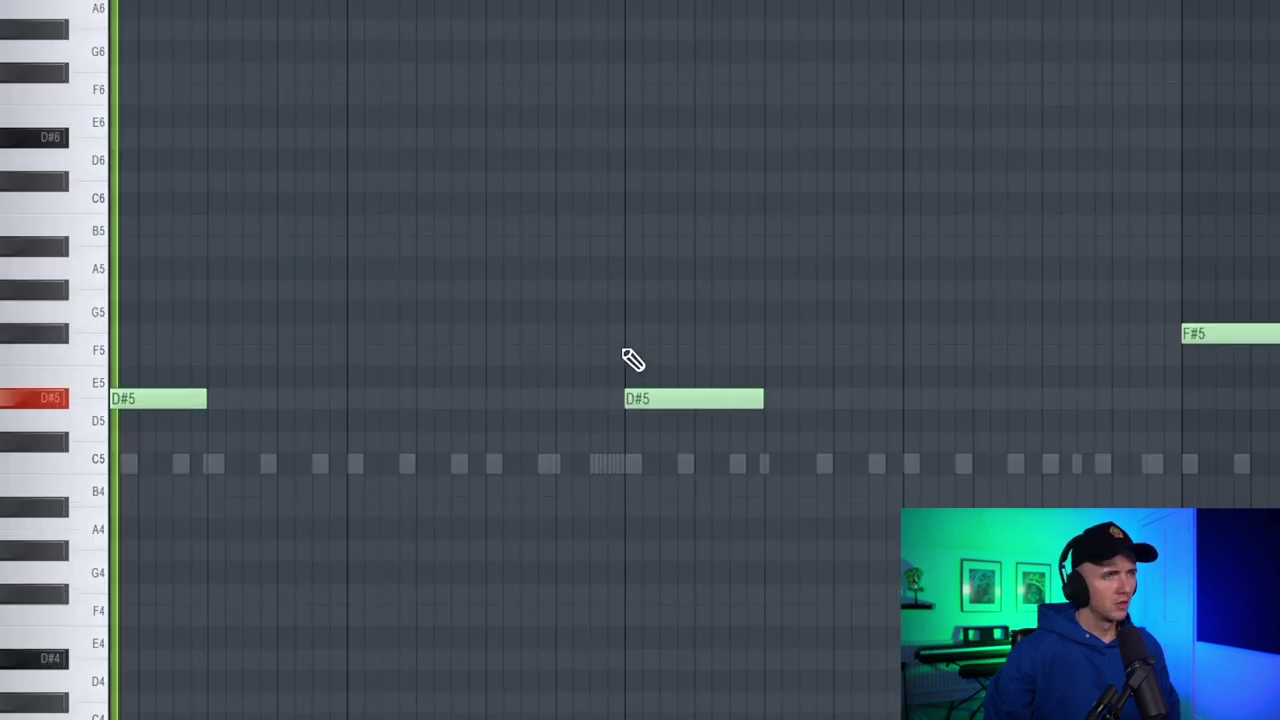
click(578, 333)
drag(576, 333, 603, 331)
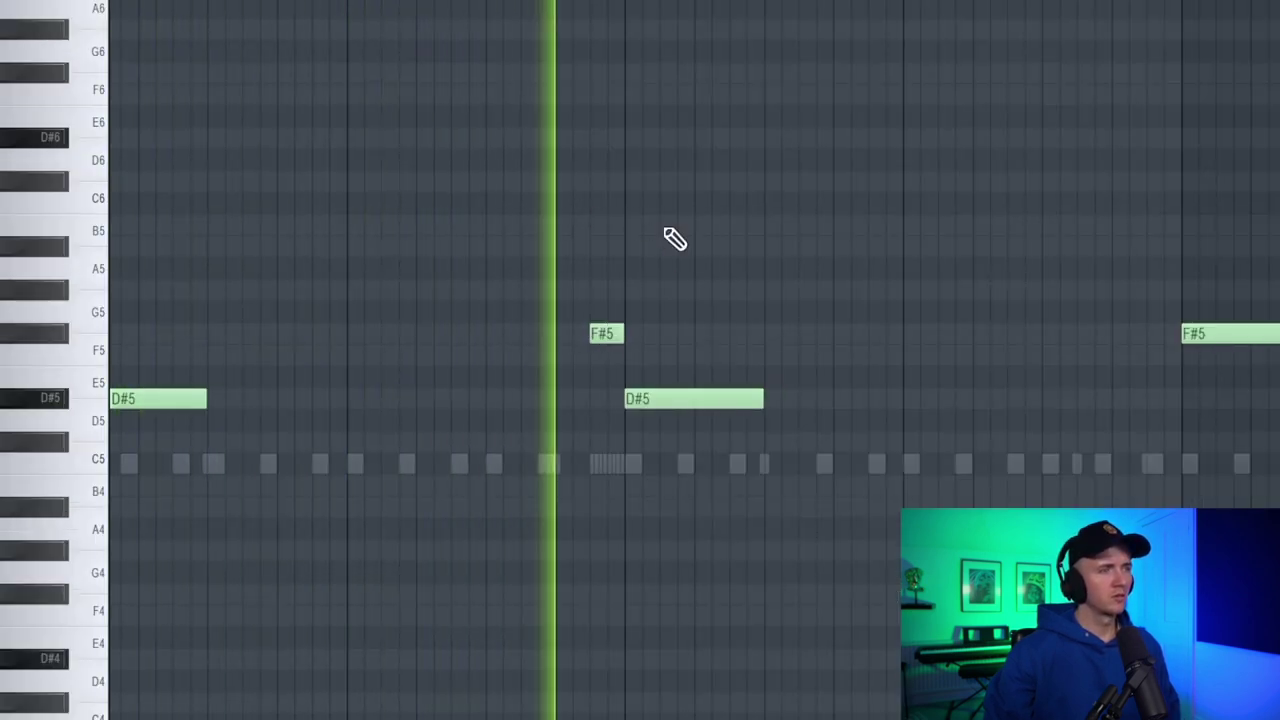
Step: Preview the Floating 808 sample and add a B4 note below the melody
ctrl+scroll(675, 238, down, 2)
click(178, 466)
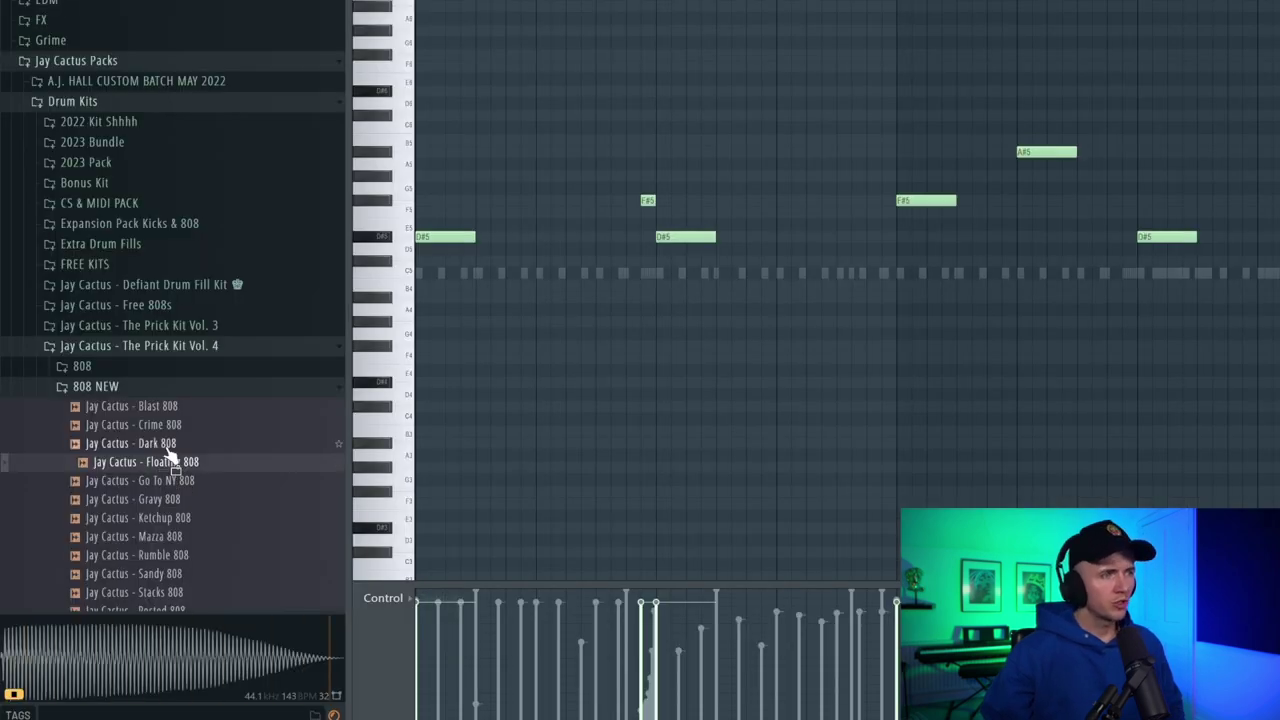
key(space)
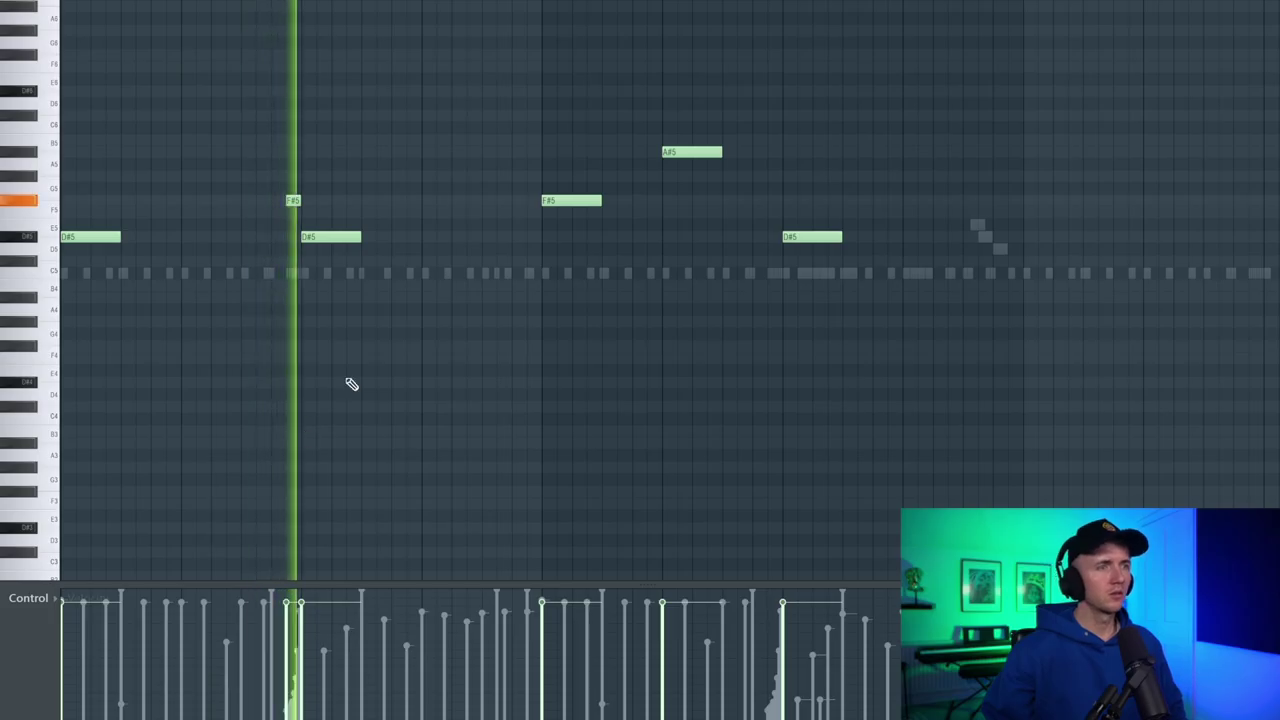
key(space)
ctrl+scroll(490, 255, up, 2)
click(487, 285)
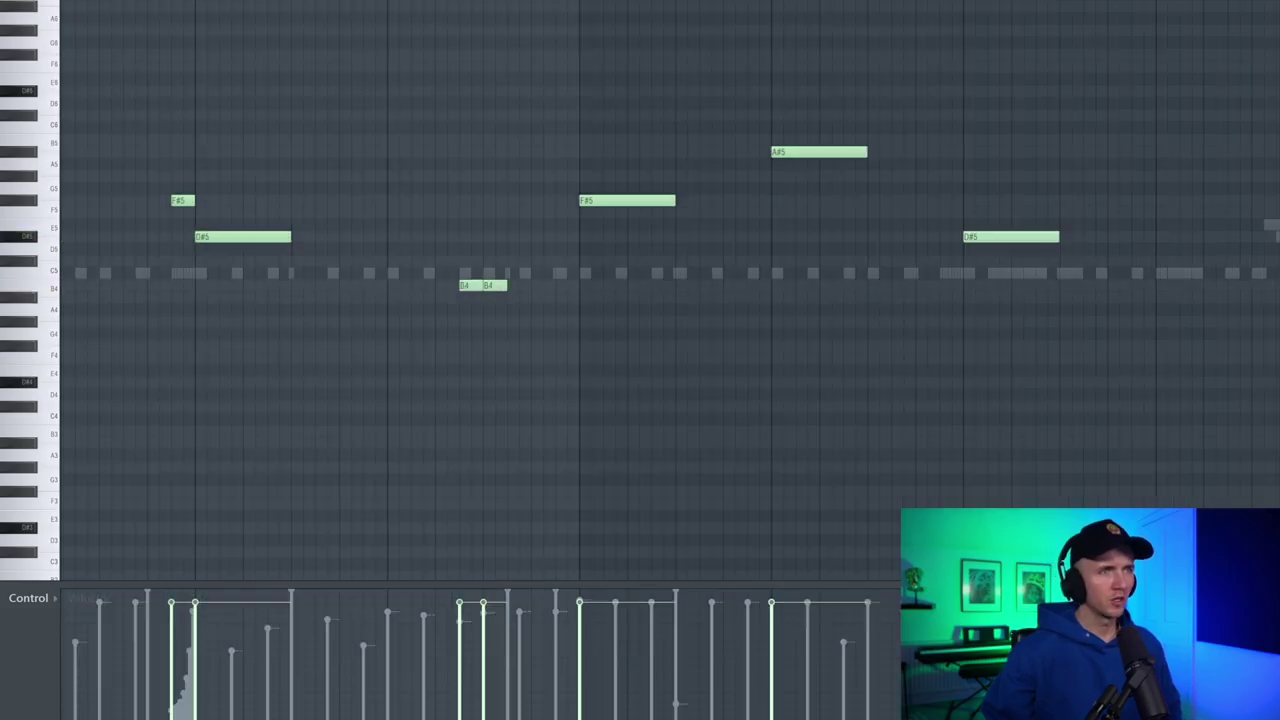
Step: Add a quick F5–F#5 passing run and move the E5 note down to D#5
ctrl+scroll(380, 240, down, 2)
click(442, 207)
click(455, 200)
click(466, 177)
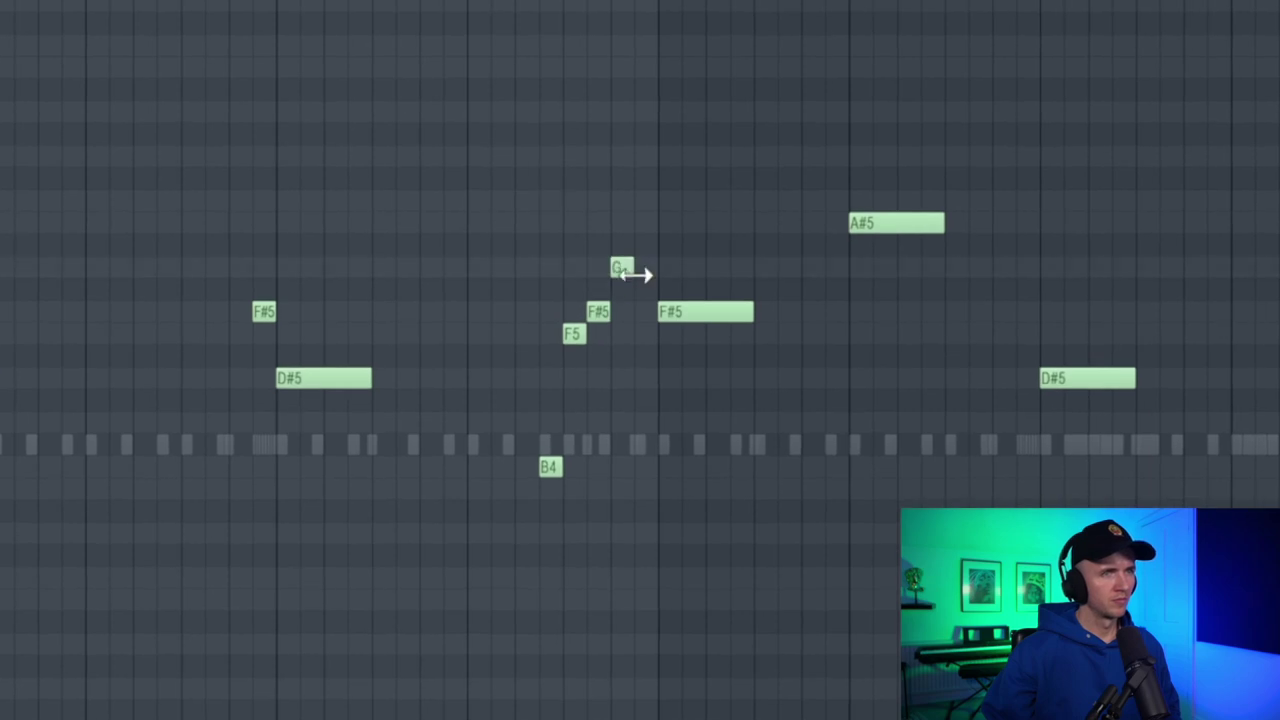
drag(627, 367, 627, 388)
click(645, 268)
key(space)
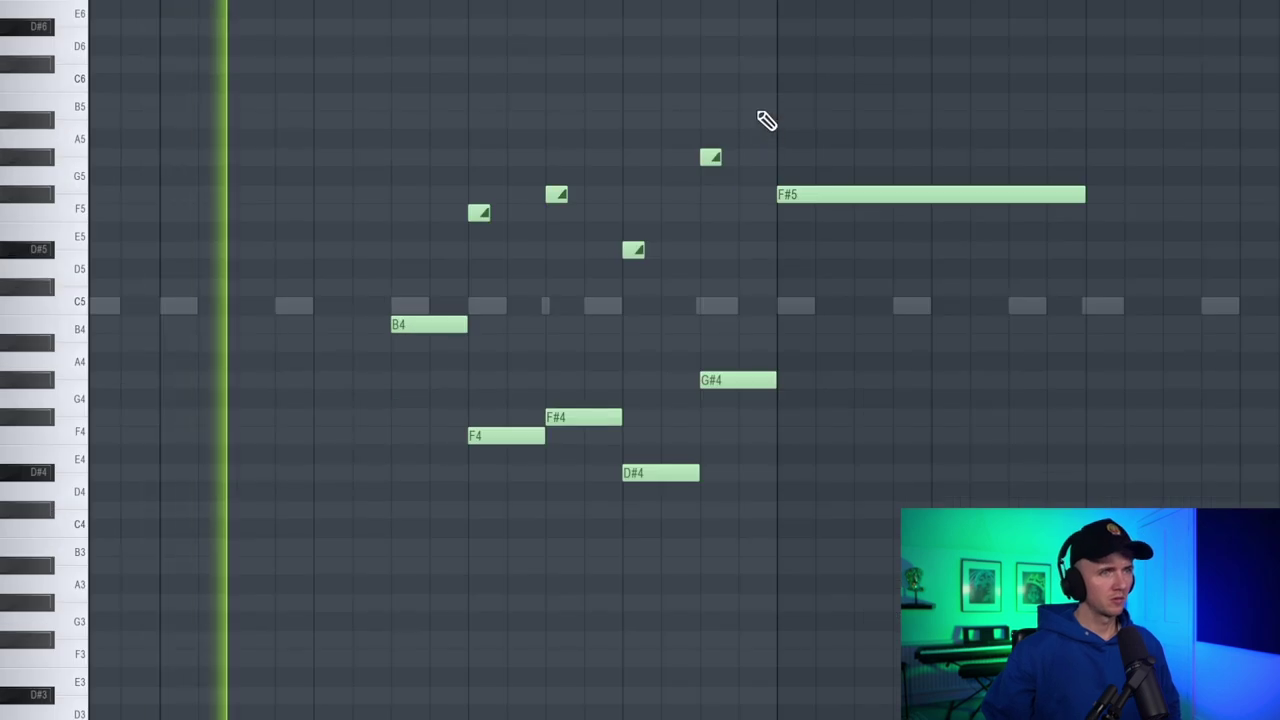
Step: Lengthen the phrase's last note, add one after it, and duplicate the run notes with Ctrl+B
drag(481, 136, 310, 251)
scroll(314, 216, up, 2)
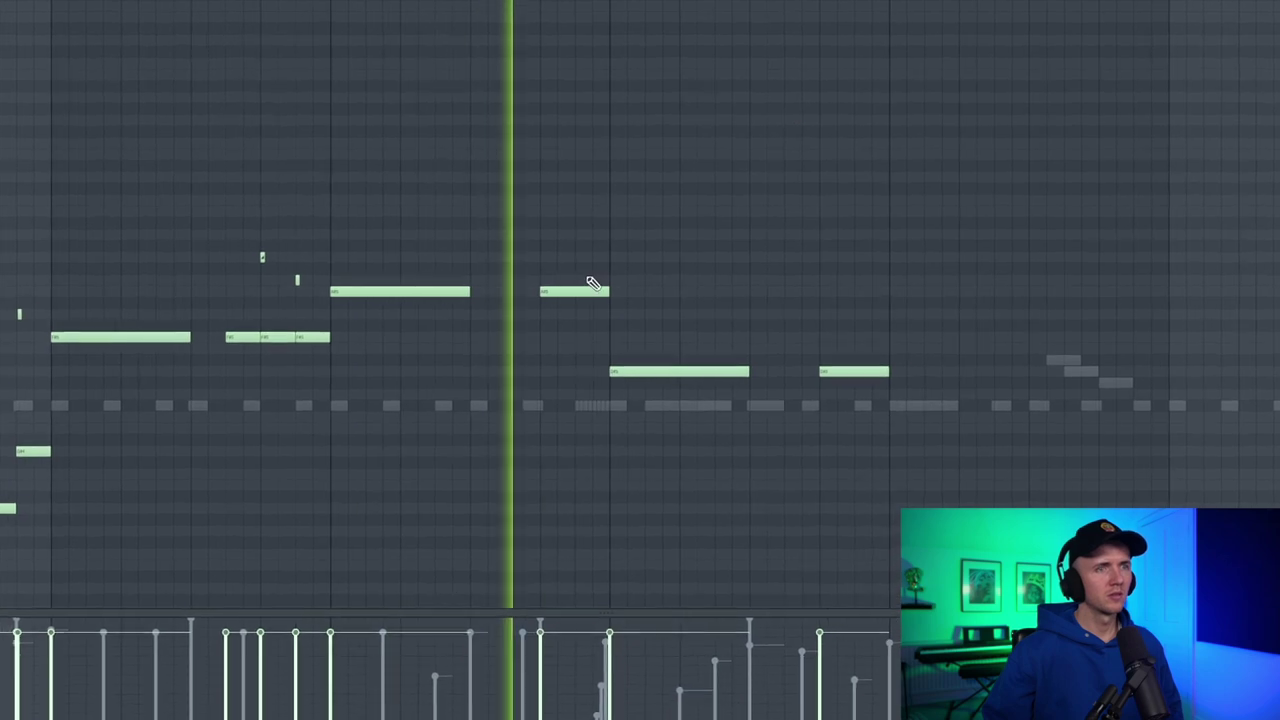
scroll(880, 329, down, 2)
drag(886, 380, 1147, 279)
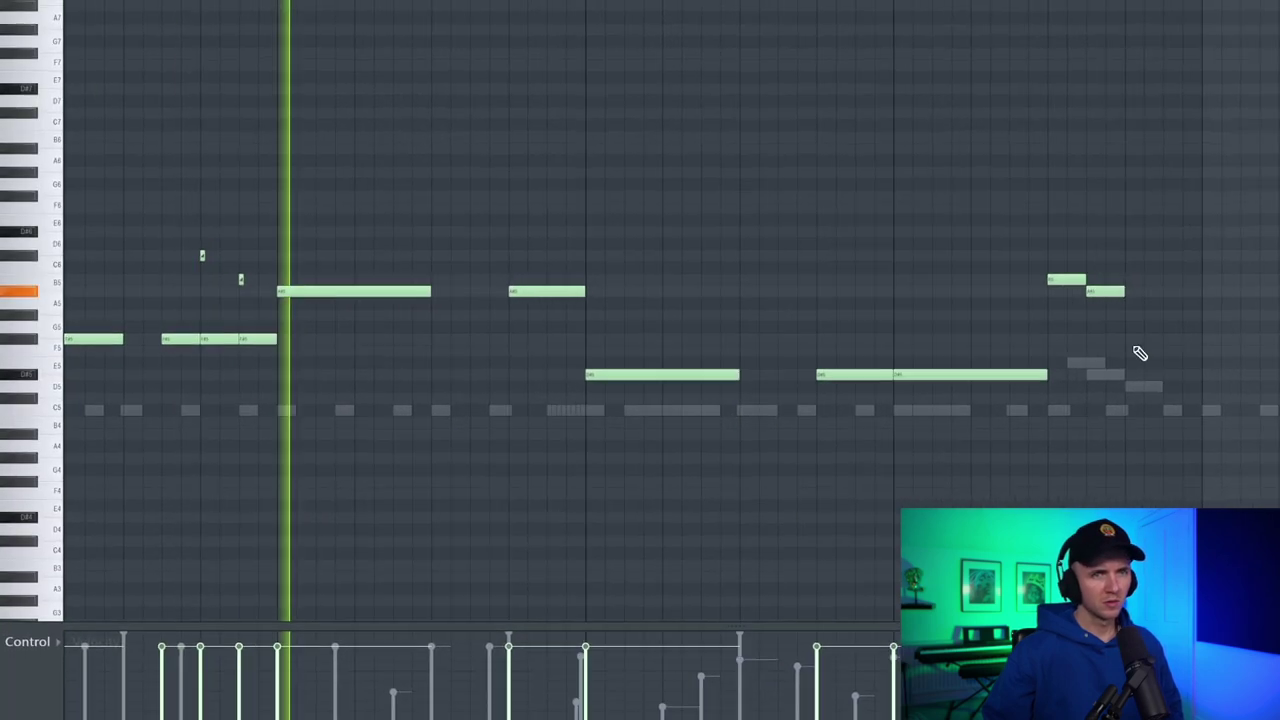
click(1140, 351)
scroll(715, 120, down, 5)
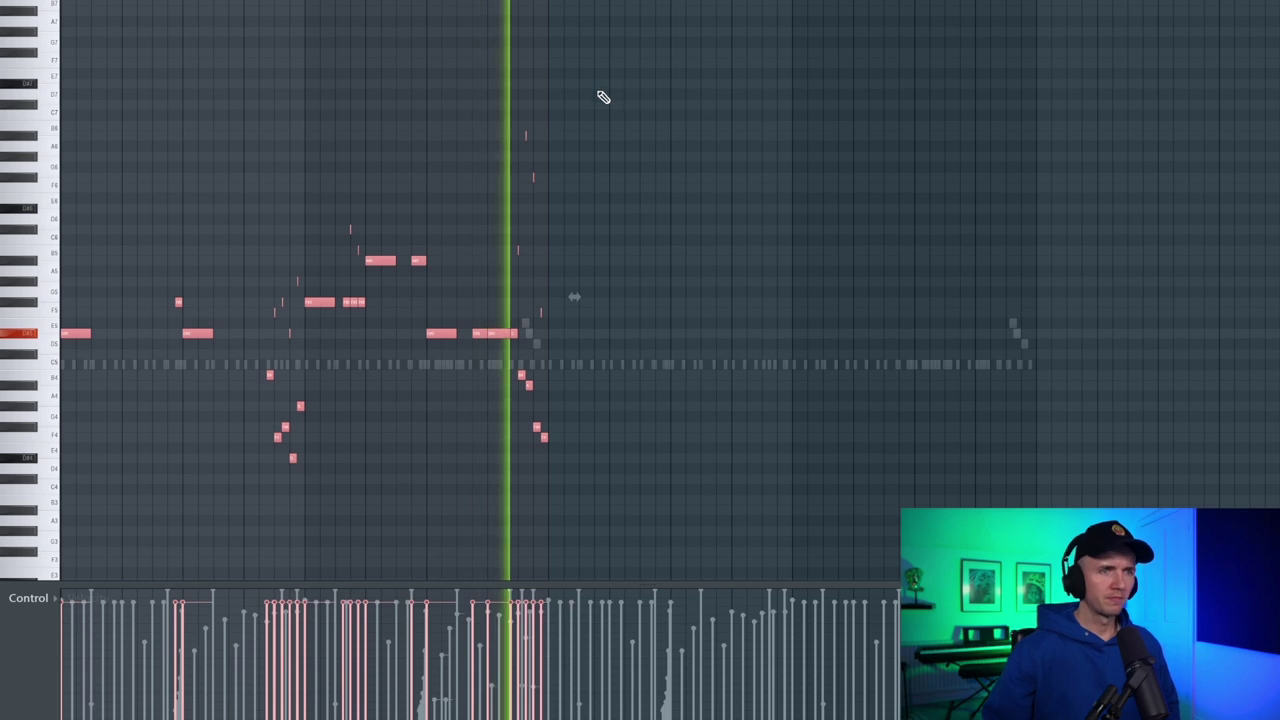
key(ctrl+b)
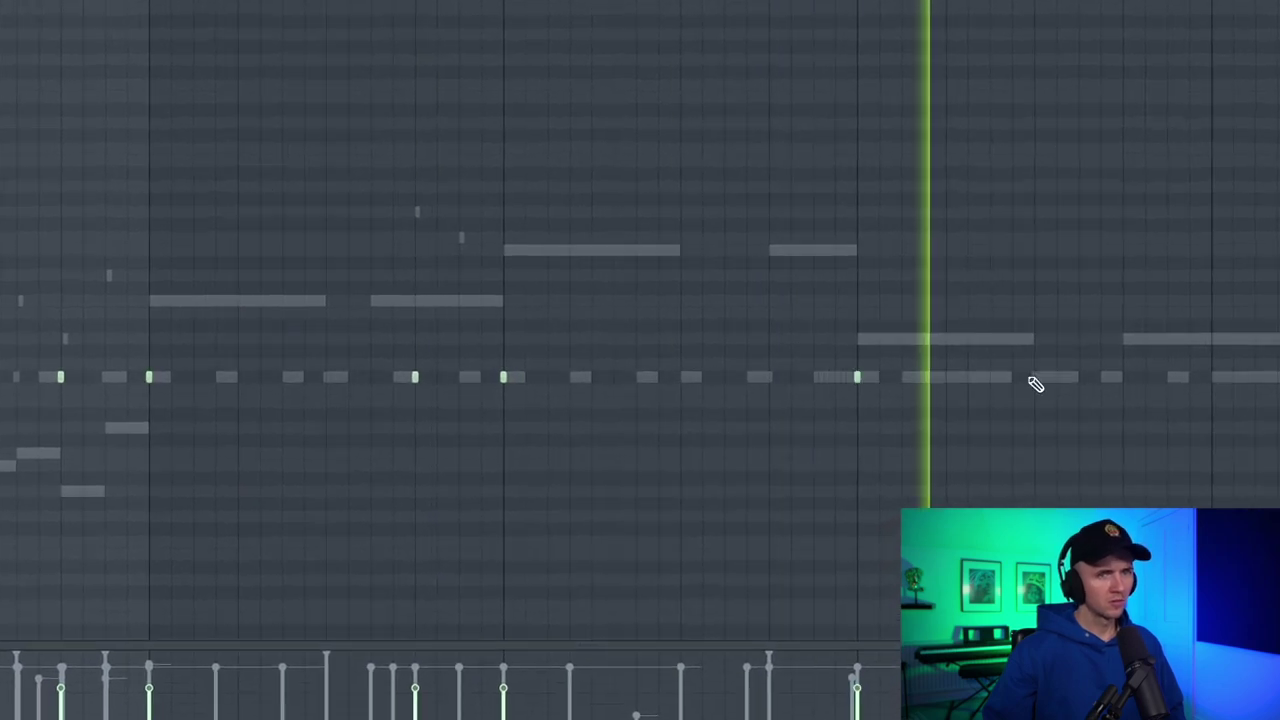
scroll(999, 378, down, 4)
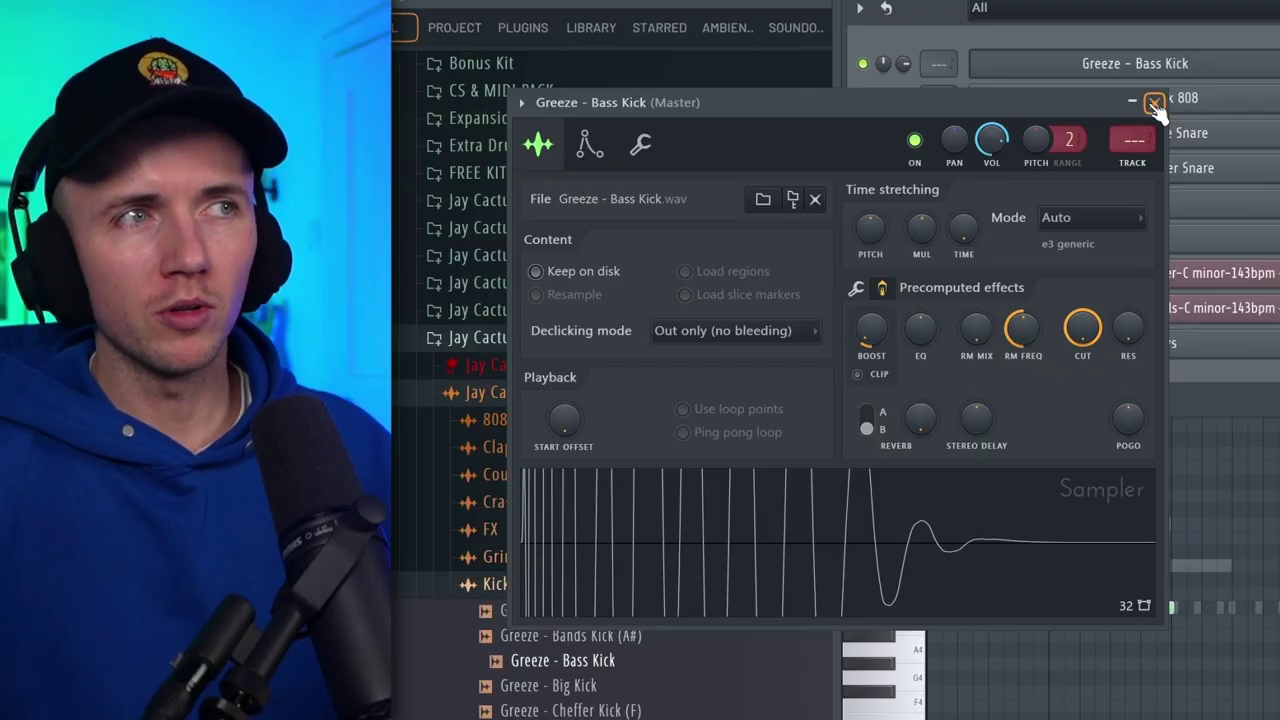
Step: Inspect the Bass Kick sampler's Envelope and Misc settings and adjust its BOOST knob
click(600, 145)
click(640, 144)
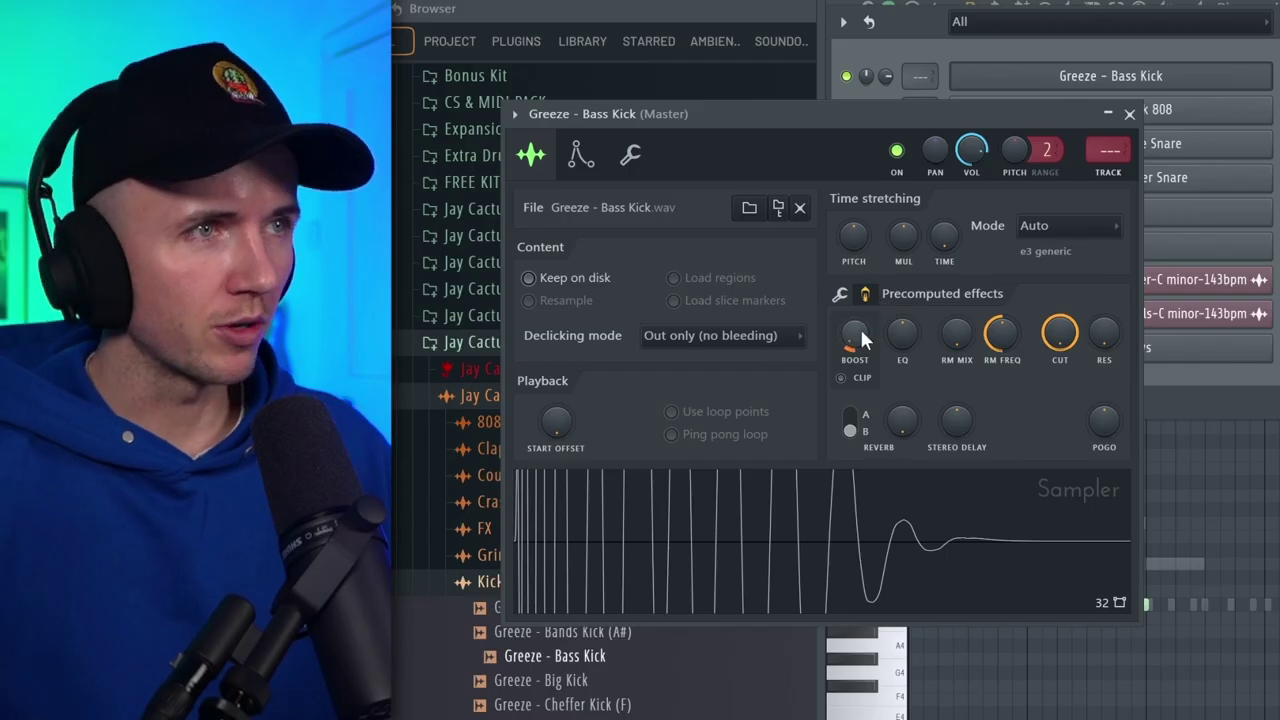
click(855, 334)
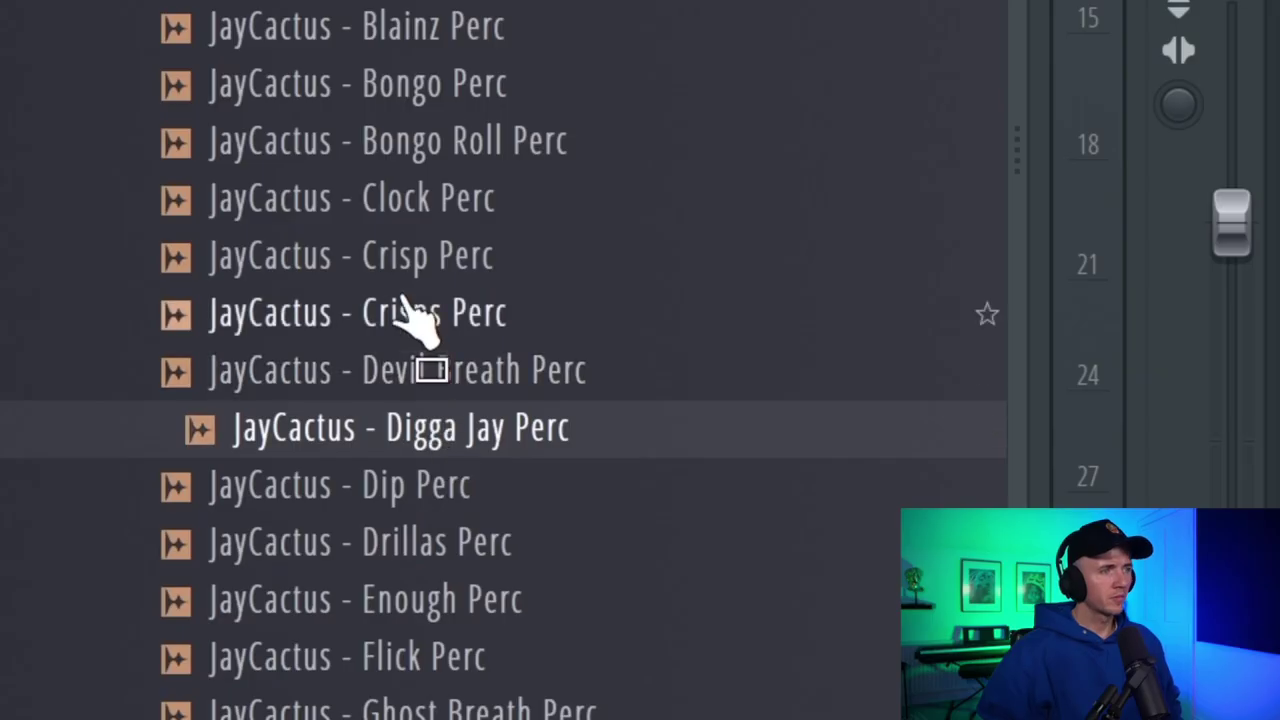
Step: Add Enough Perc as a new channel and switch on two of its hits
click(425, 497)
click(455, 600)
drag(455, 485, 612, 385)
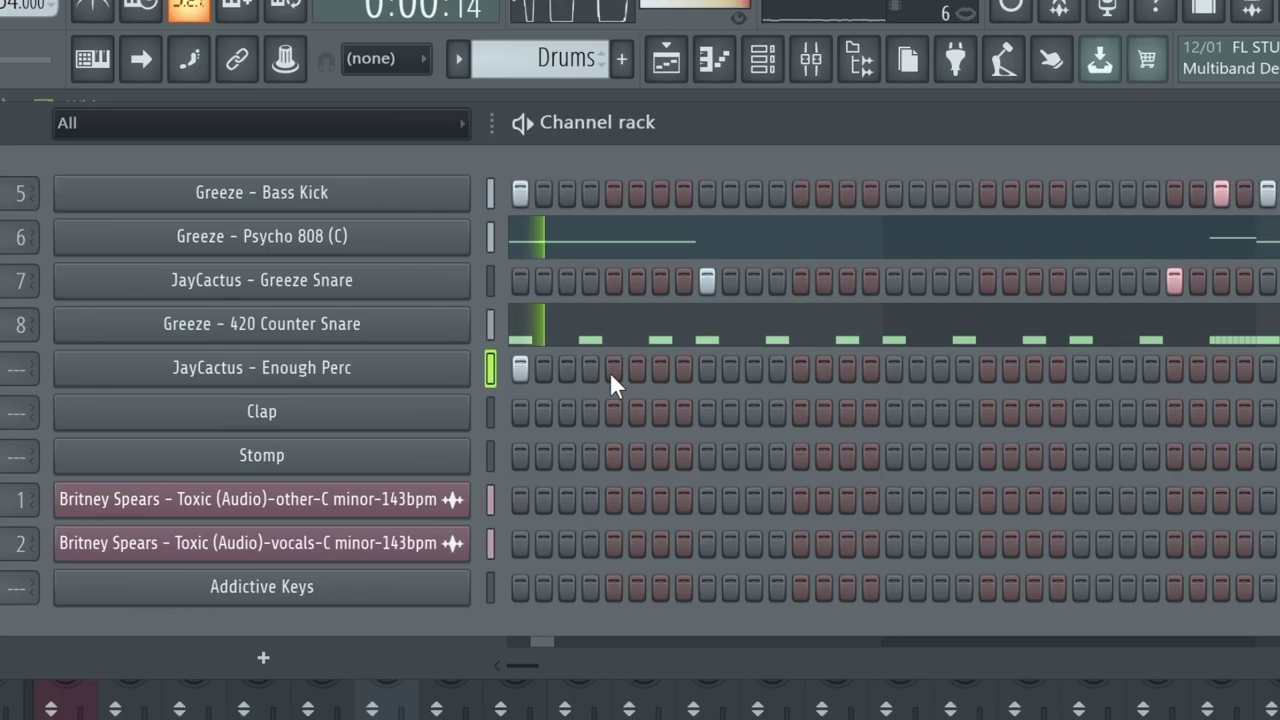
key(space)
click(754, 368)
click(800, 368)
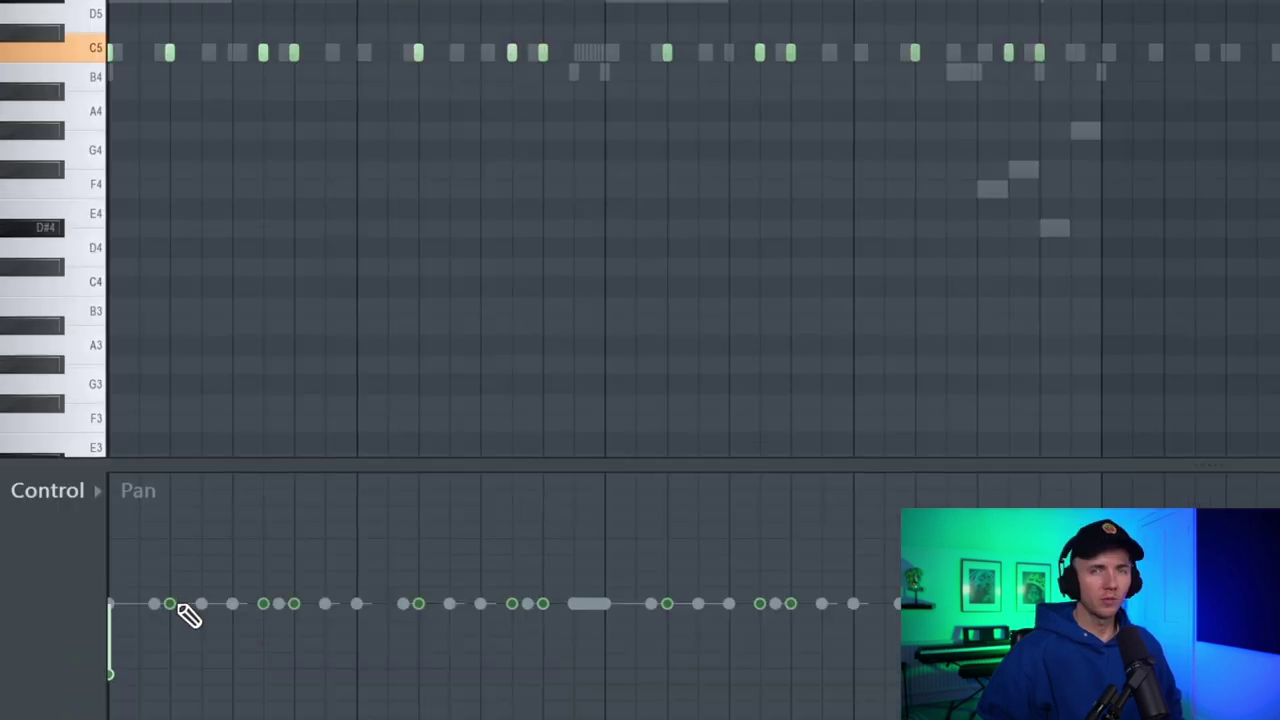
Step: Pan the perc notes alternately left and right, then add two hits to the Perc pattern
drag(186, 609, 165, 560)
drag(223, 631, 241, 679)
drag(269, 617, 270, 560)
drag(384, 617, 384, 686)
drag(469, 617, 471, 587)
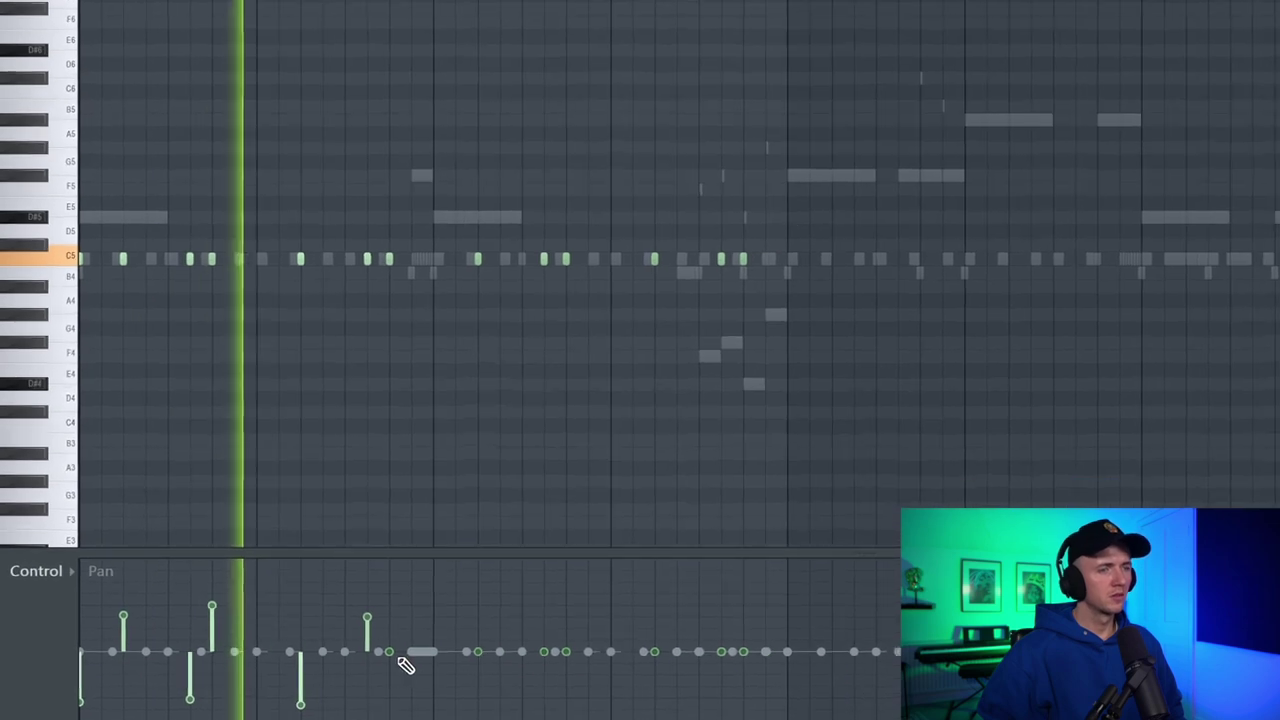
drag(405, 650, 440, 700)
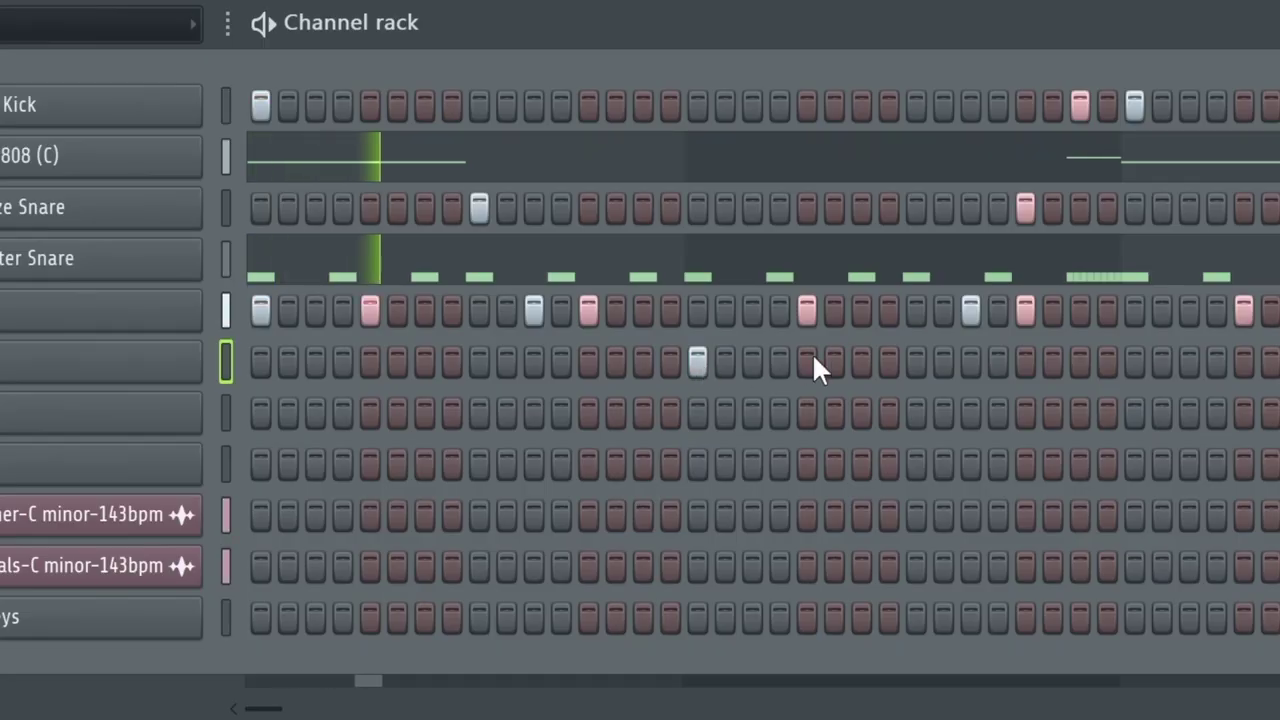
click(1119, 368)
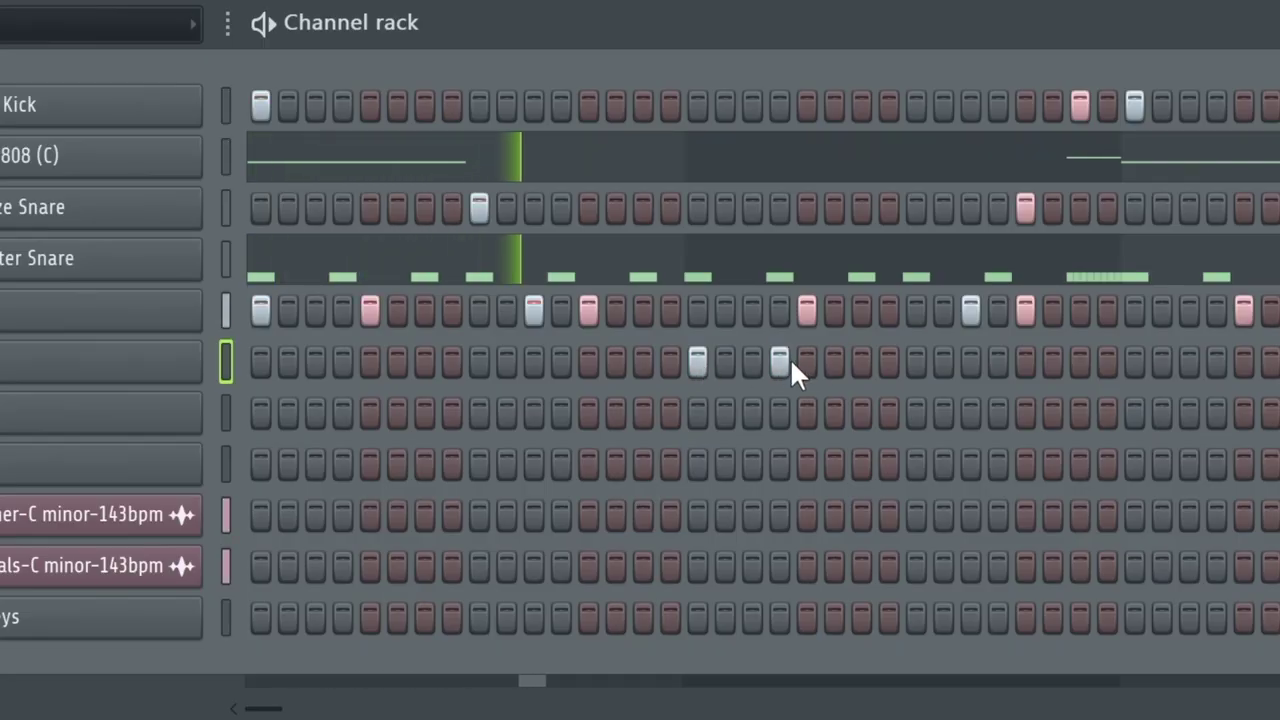
click(862, 364)
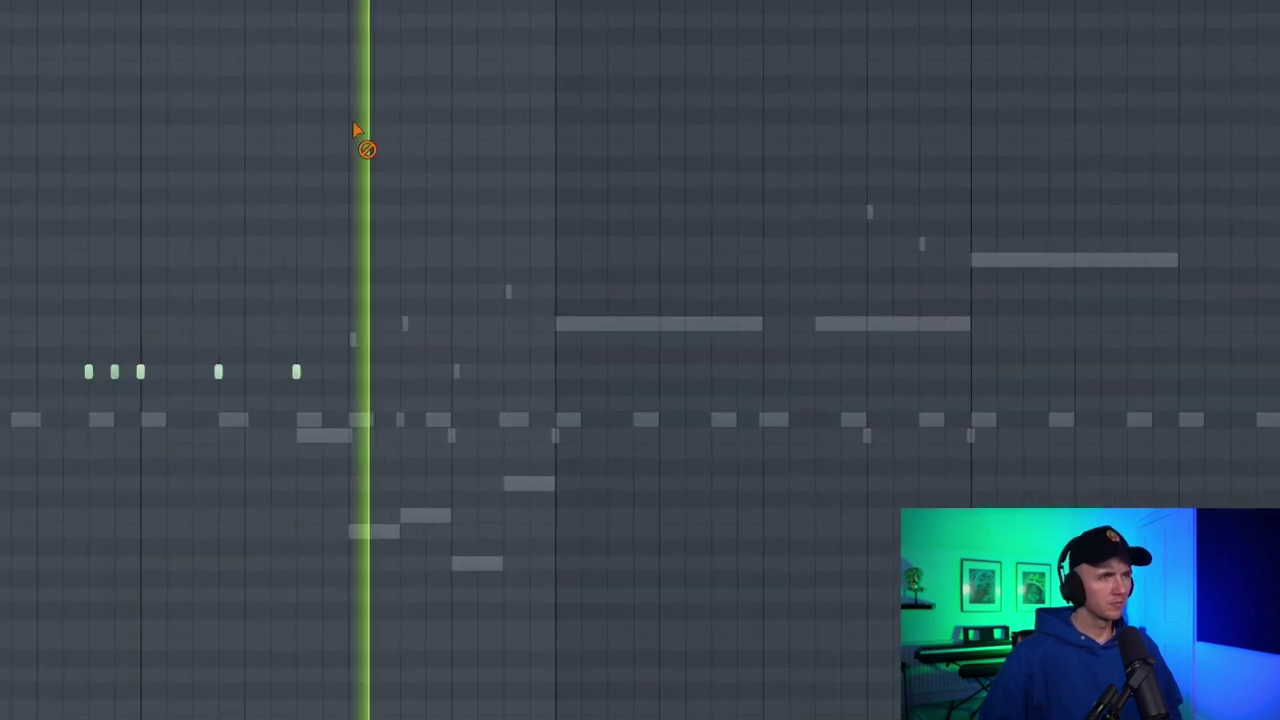
Step: Place the 'little filler 140 bpm' sample on Track 4 from bar 9, accepting the tempo prompt
scroll(200, 414, up, 5)
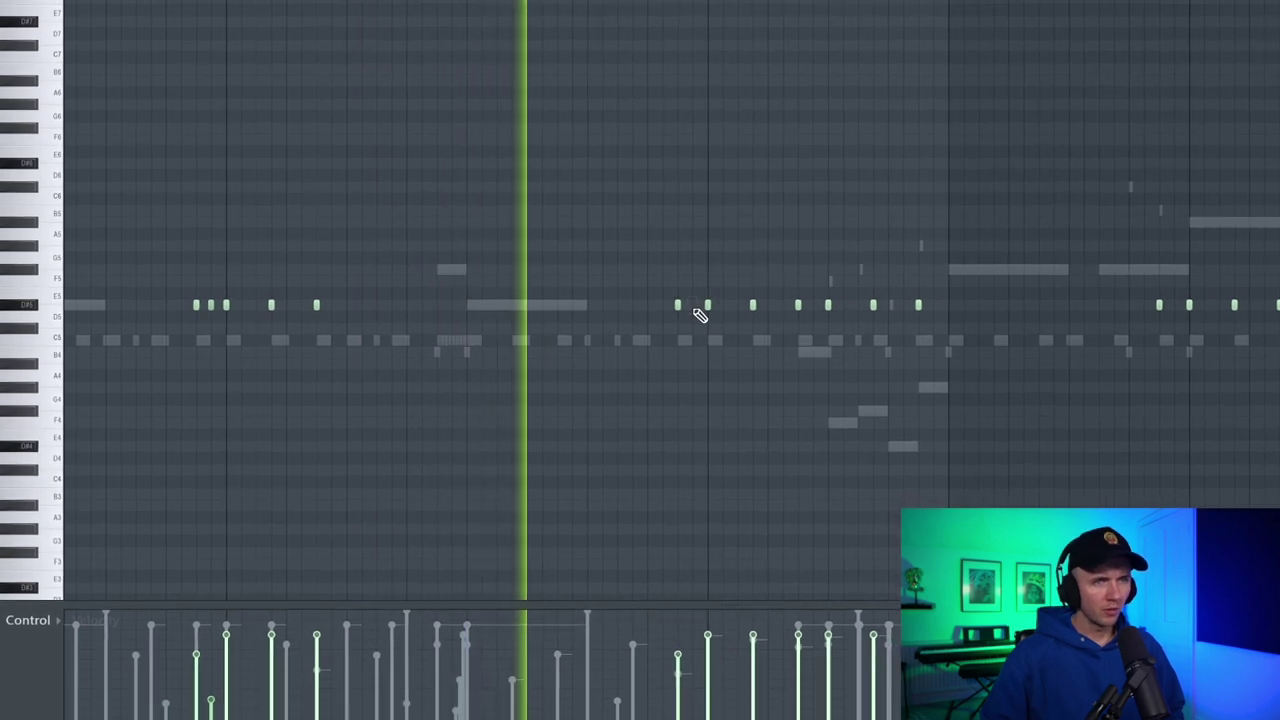
scroll(611, 378, down, 5)
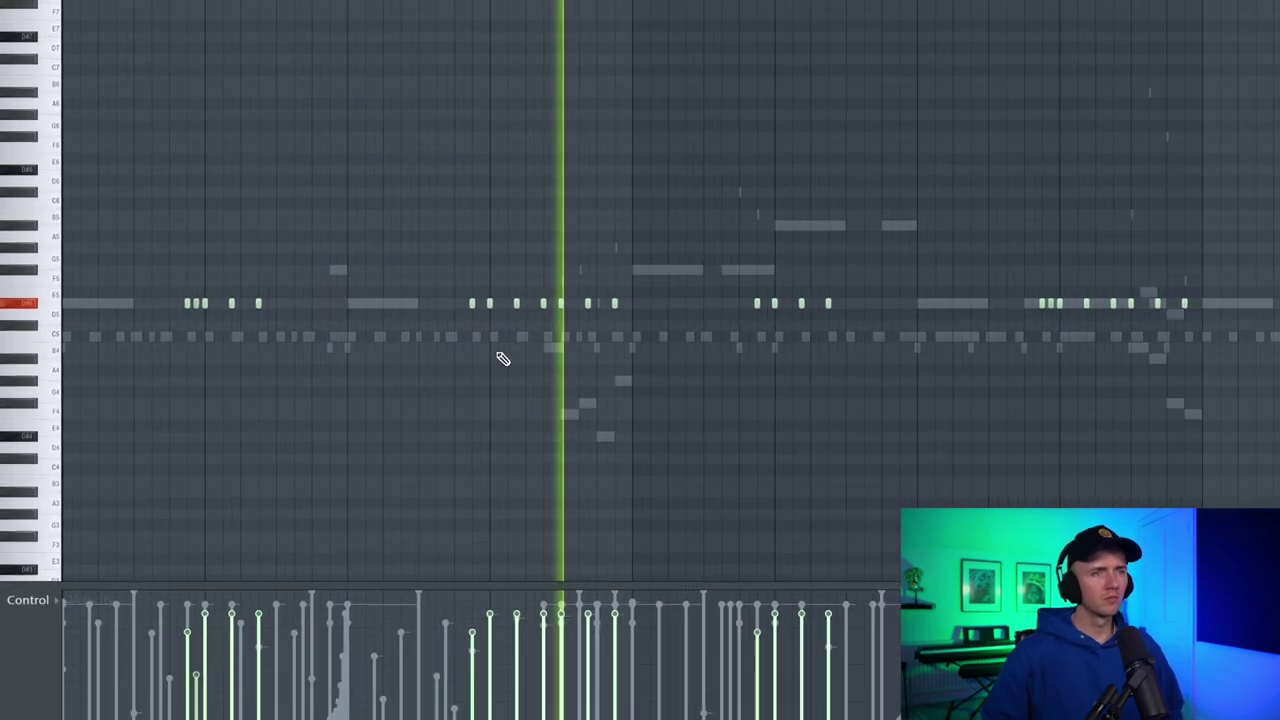
scroll(376, 67, up, 2)
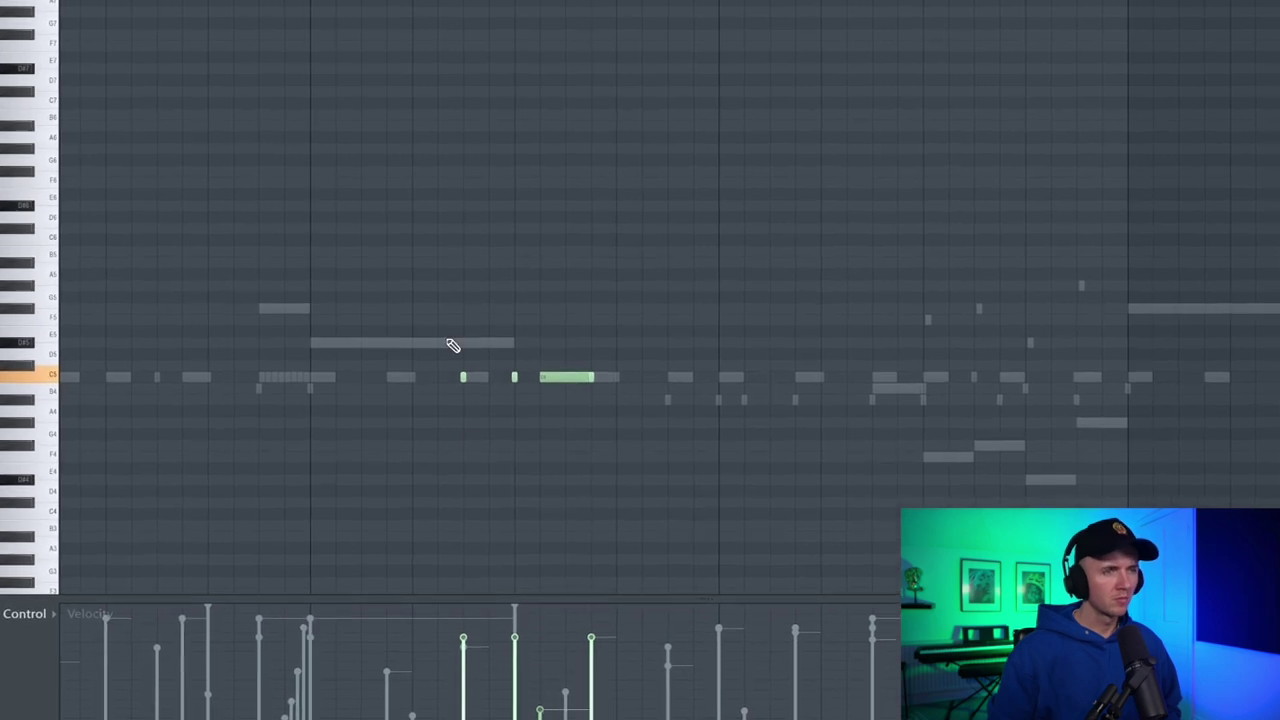
scroll(400, 277, down, 4)
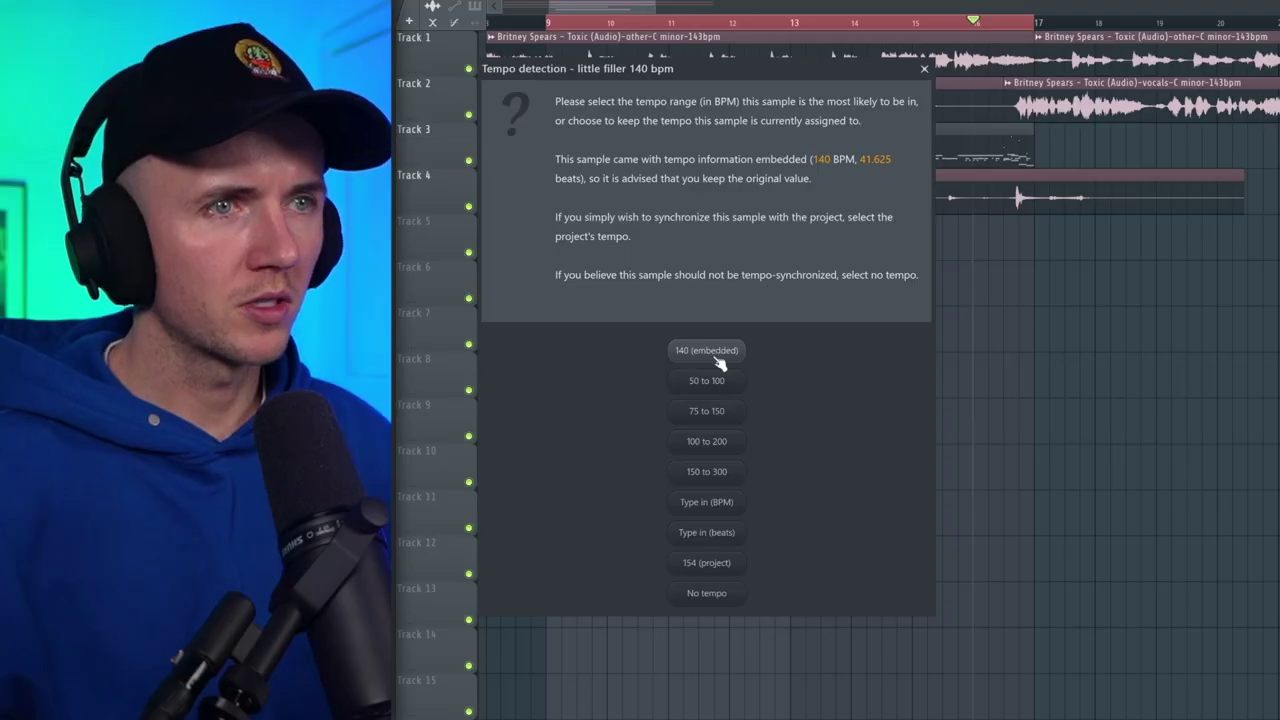
click(714, 355)
Step: Audition Drum Fill 29 from the Drum Fills folder and place Drum Fill 11 in the playlist
scroll(1006, 314, down, 4)
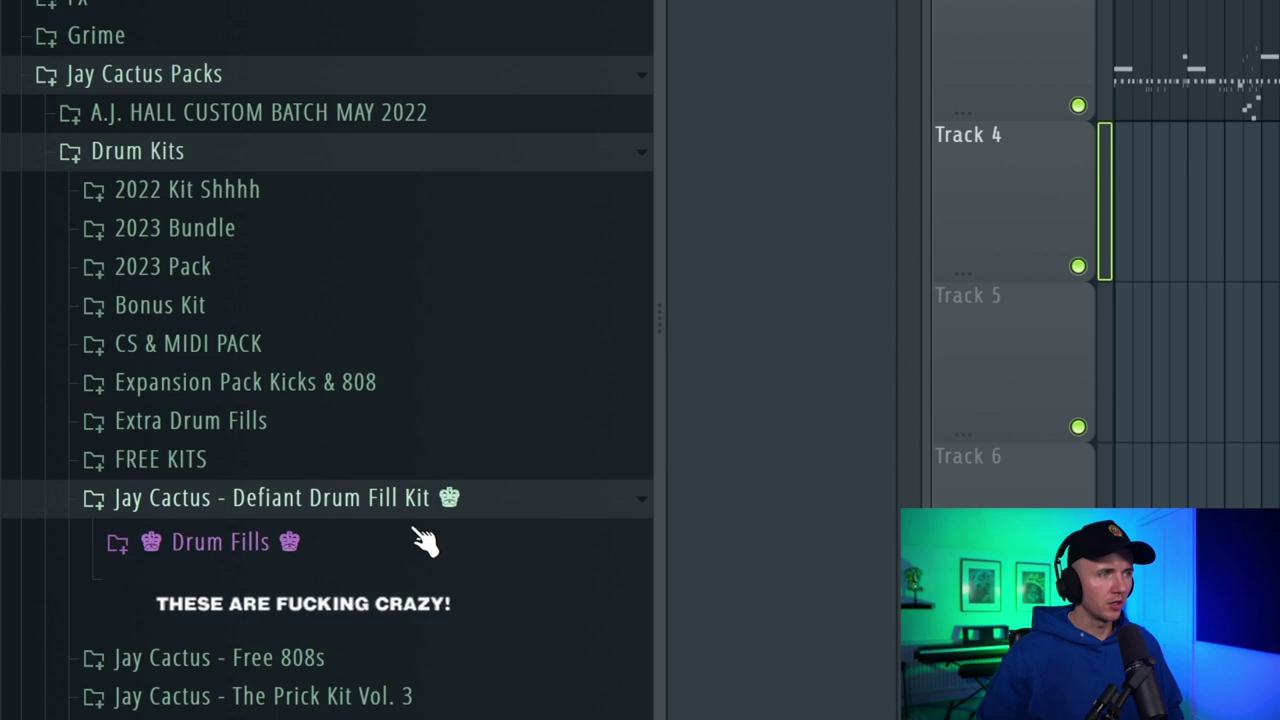
click(426, 543)
scroll(370, 580, down, 5)
scroll(370, 580, down, 5)
click(376, 545)
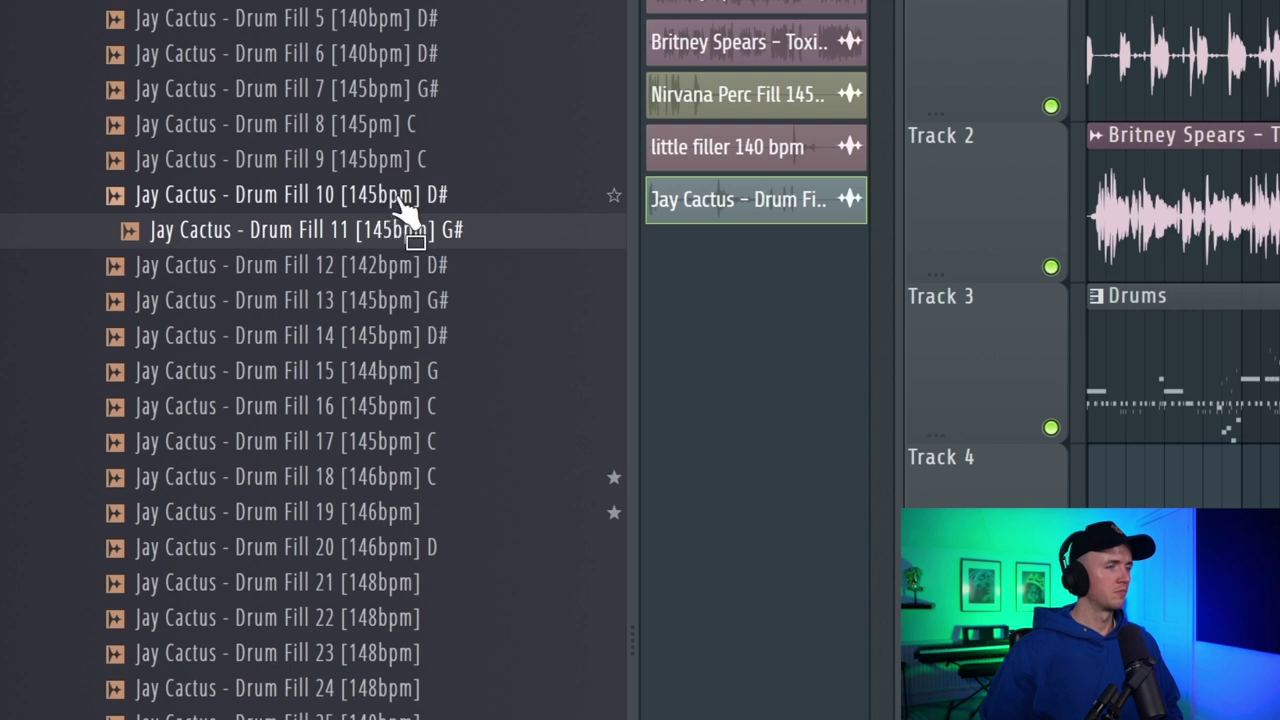
drag(410, 215, 400, 400)
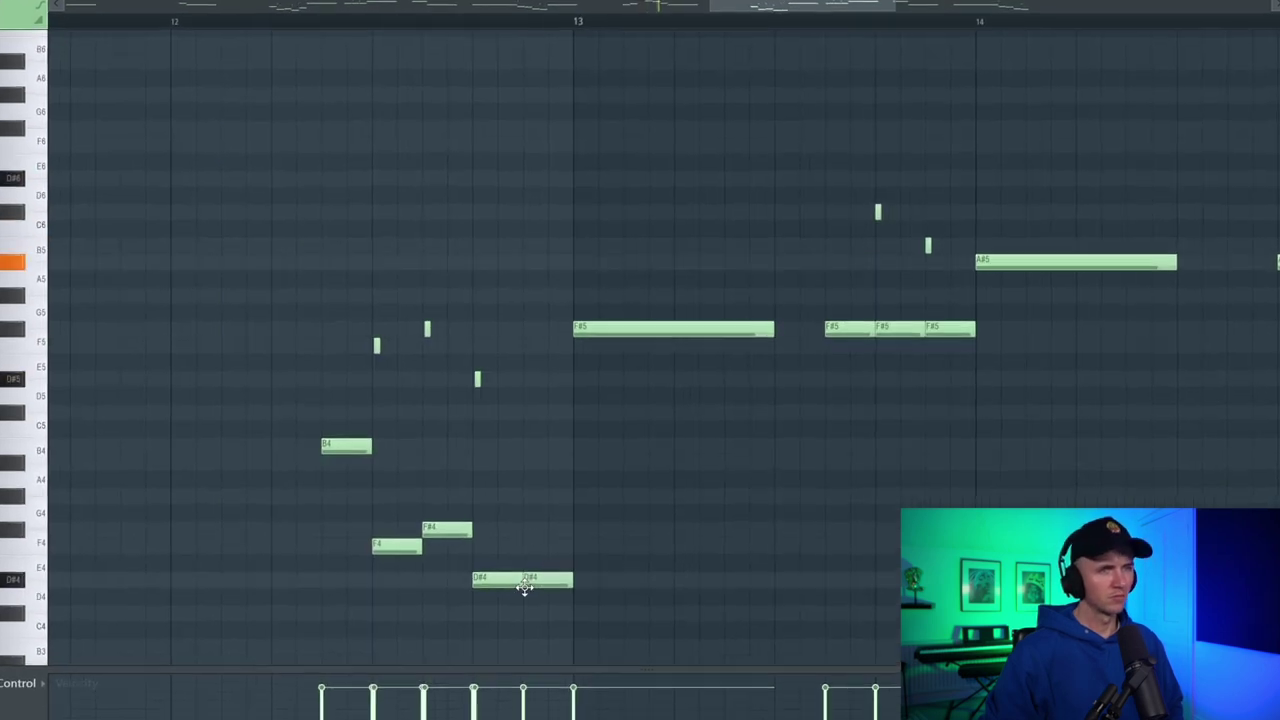
Step: Stretch the D#4 note to bar 13, add a short note, and drop selected notes an octave
drag(515, 585, 567, 585)
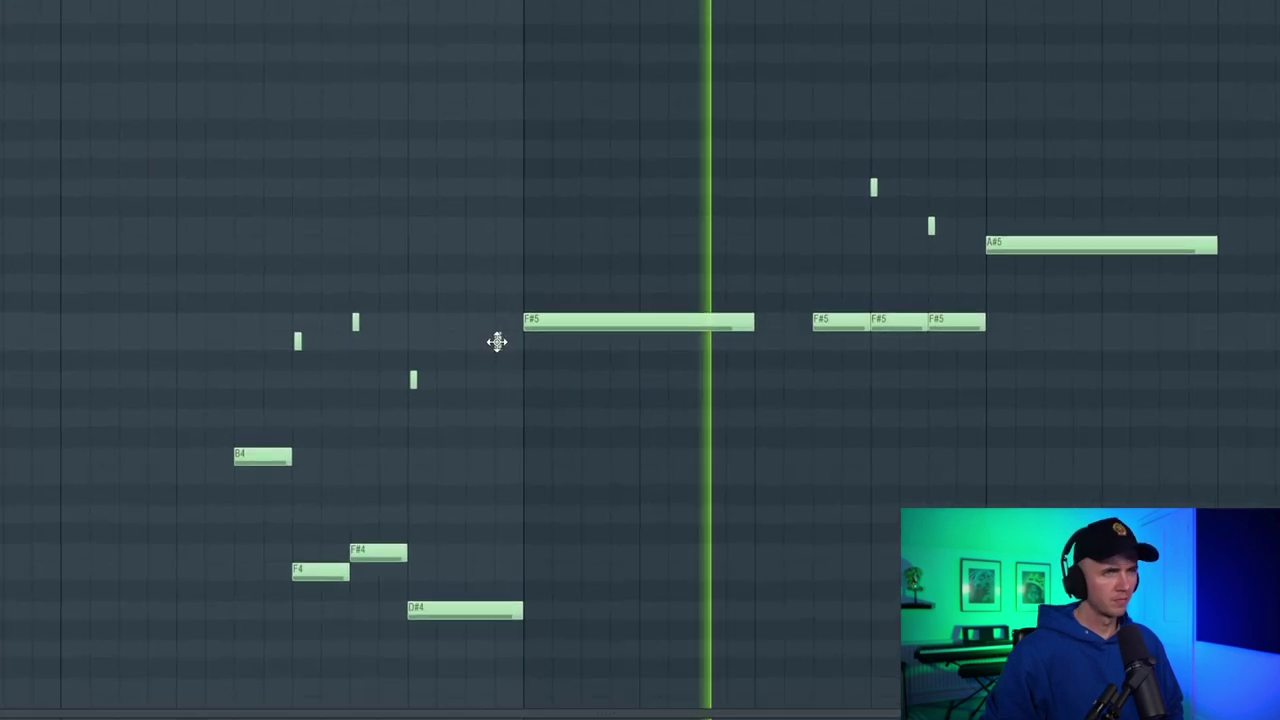
click(489, 342)
key(ctrl+Down)
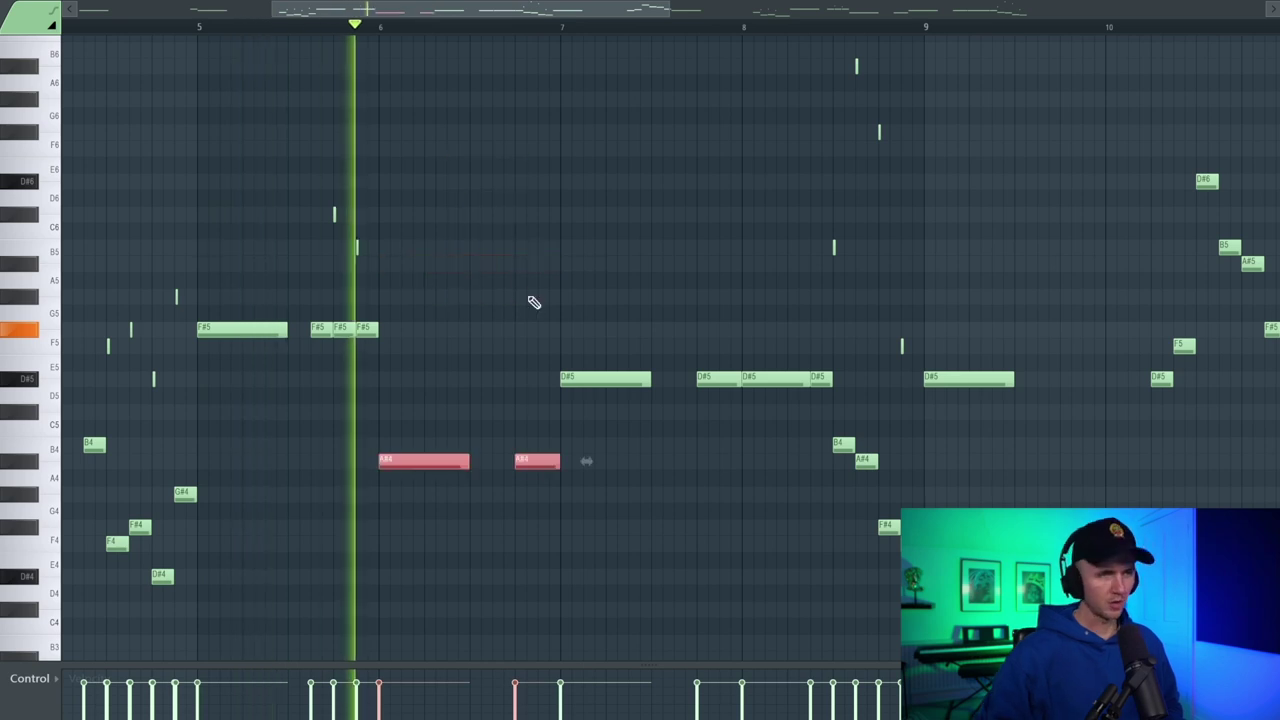
key(ctrl+Down)
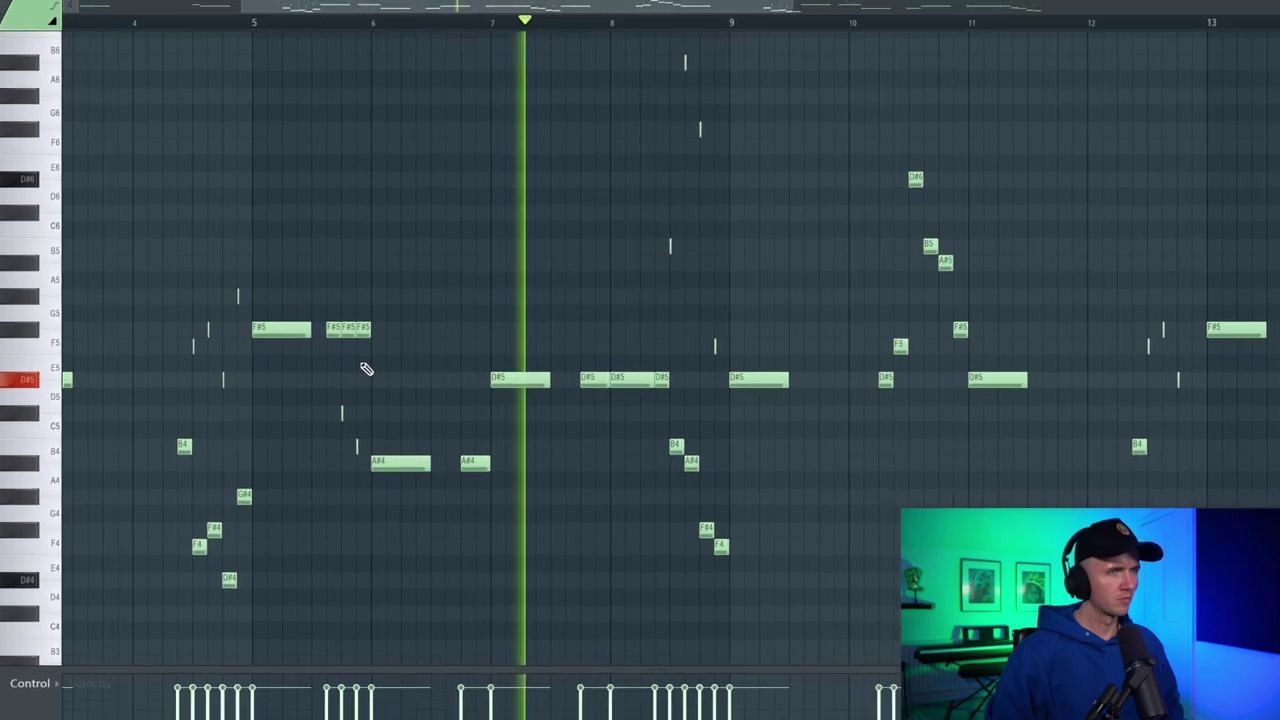
scroll(366, 369, up, 3)
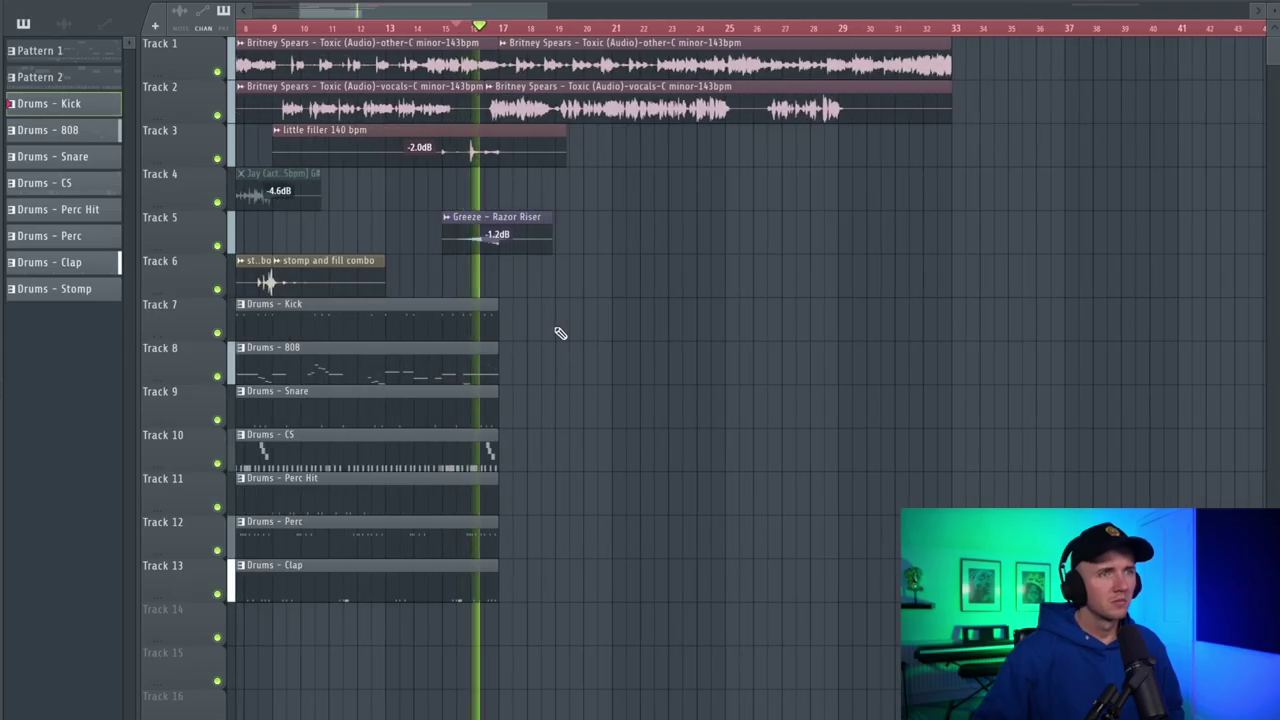
Step: Scroll up to the 808 2 channel holding the TrapLordz - Spinz 808 sample
scroll(556, 345, up, 2)
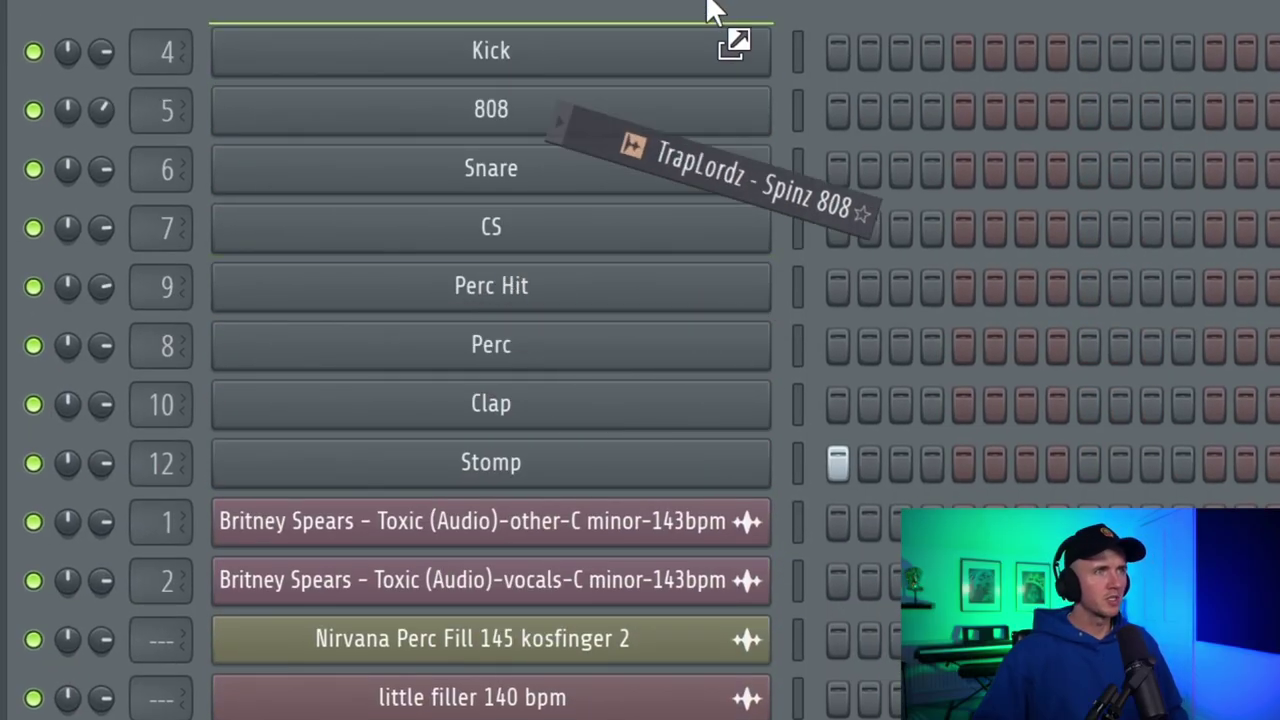
click(1208, 58)
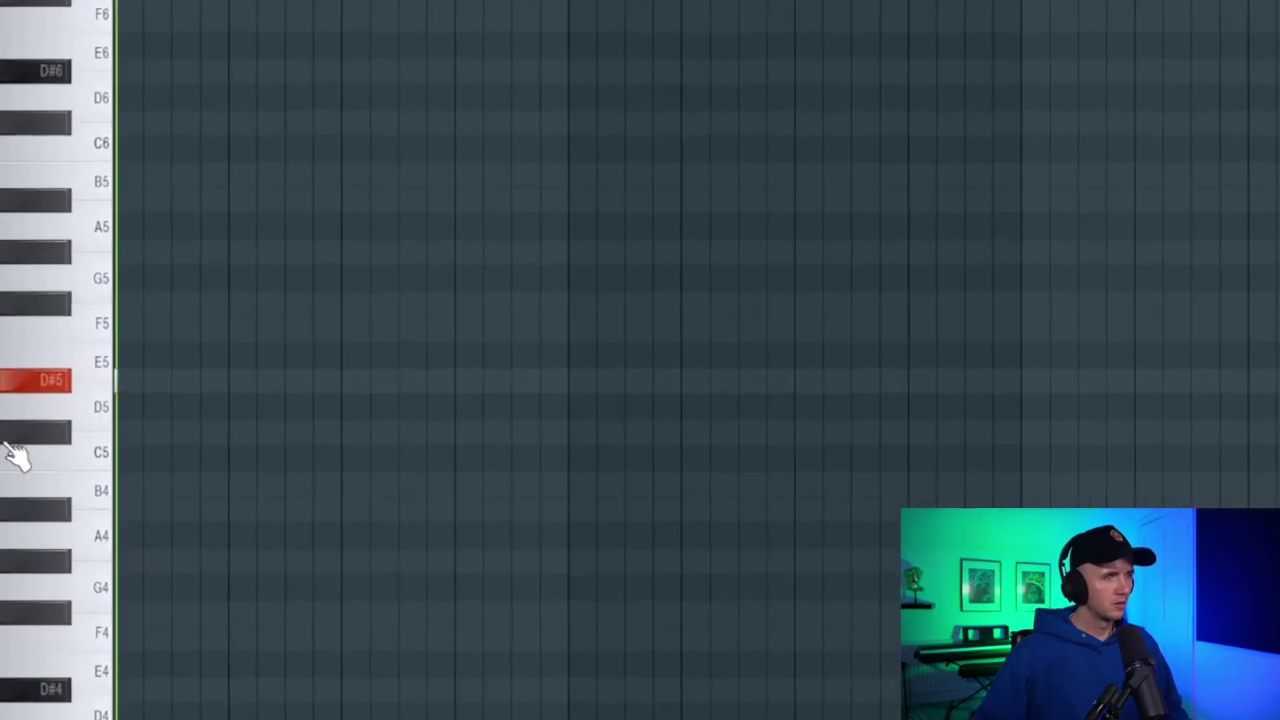
Step: Draw five short D#5 notes and duplicate the group twice, one bar apart
click(307, 384)
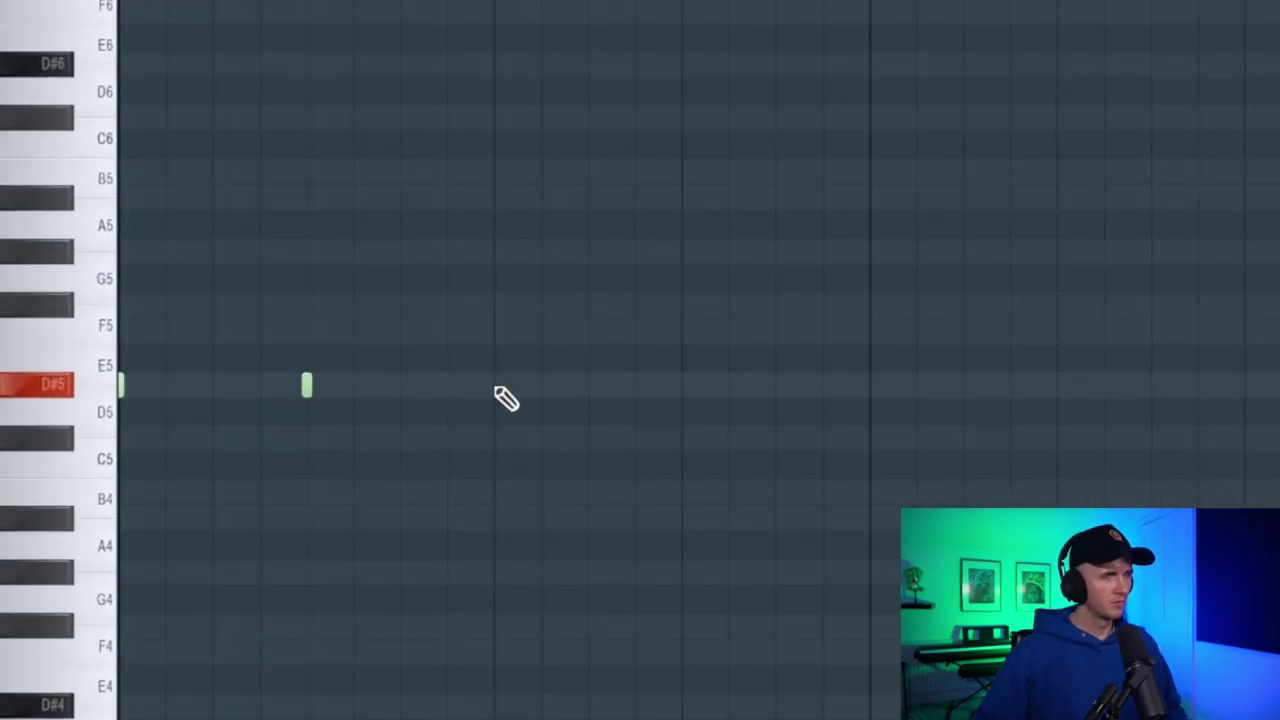
click(635, 385)
click(776, 388)
key(ctrl+b)
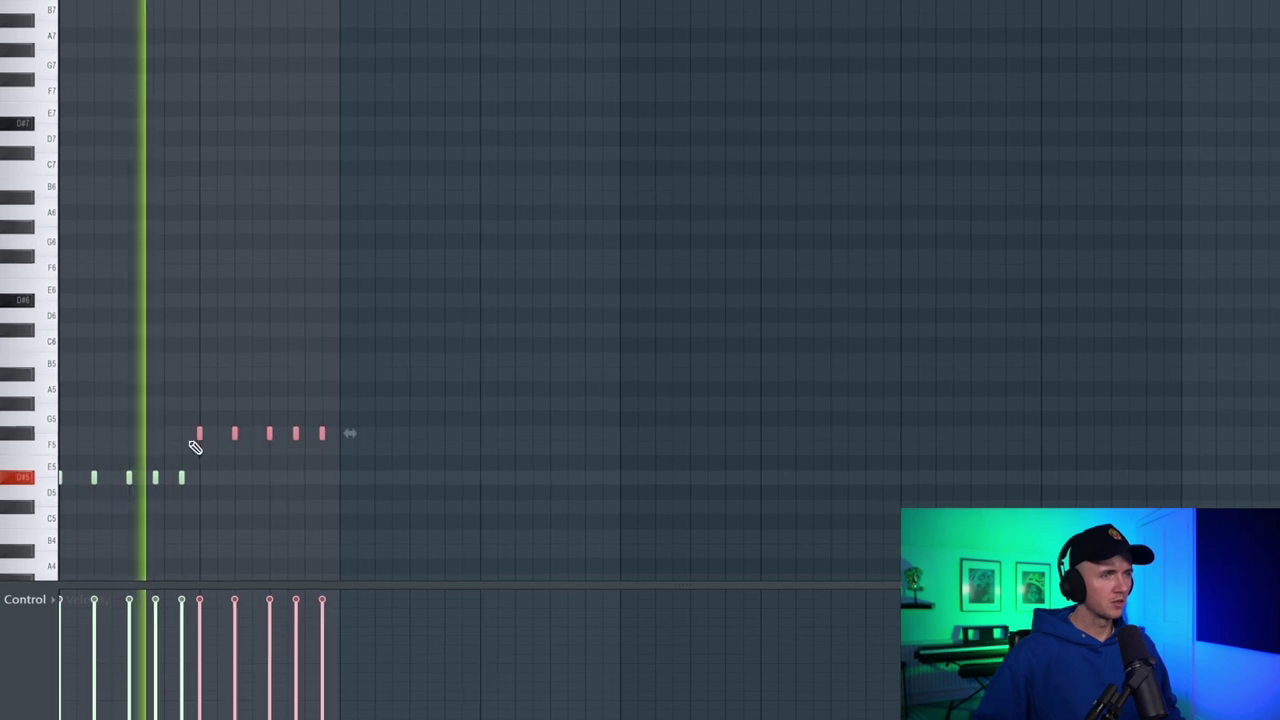
key(ctrl+b)
Step: Shift each copy down a semitone and repeat the whole run after itself
drag(338, 436, 339, 452)
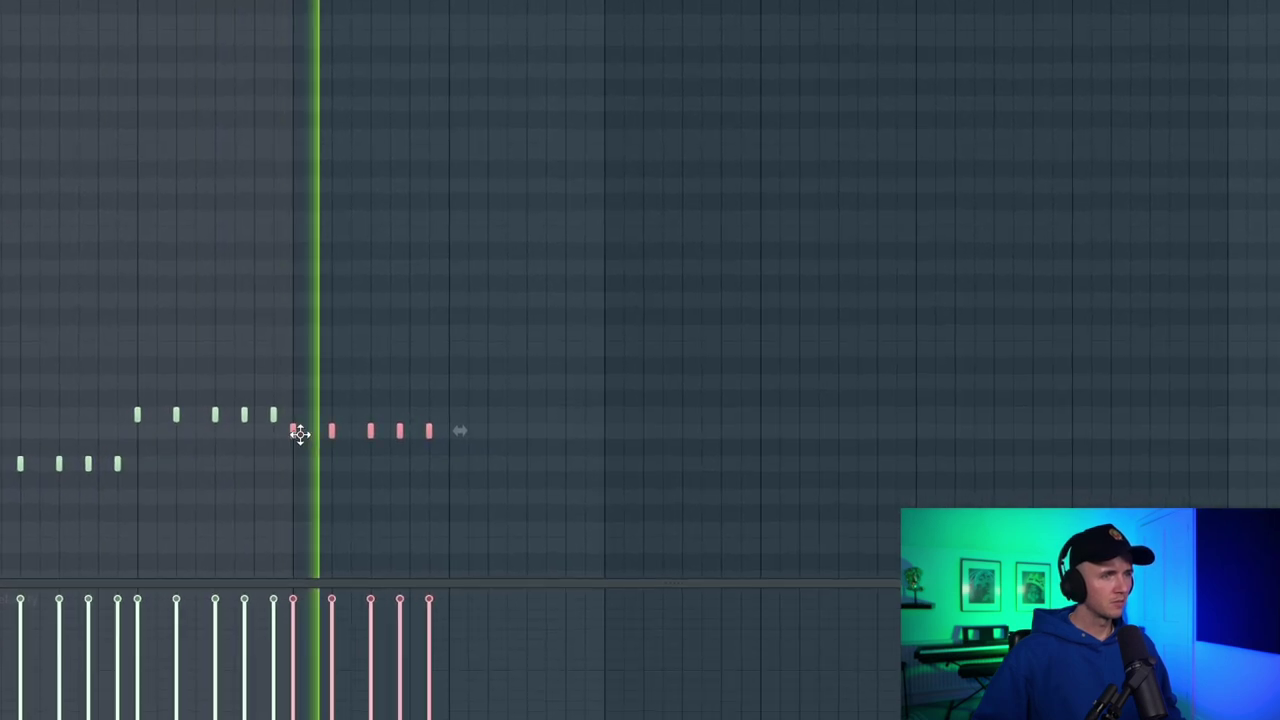
key(ctrl+b)
drag(457, 436, 457, 451)
key(ctrl+a)
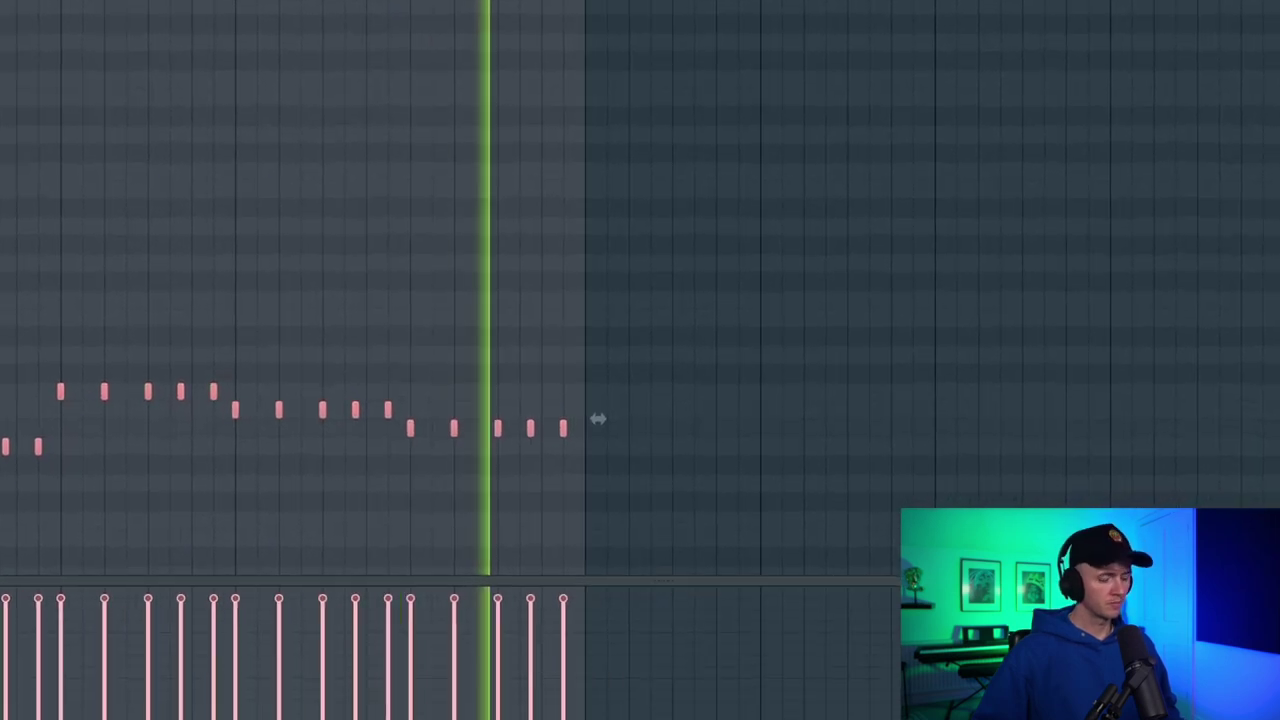
key(ctrl+b)
key(ctrl+a)
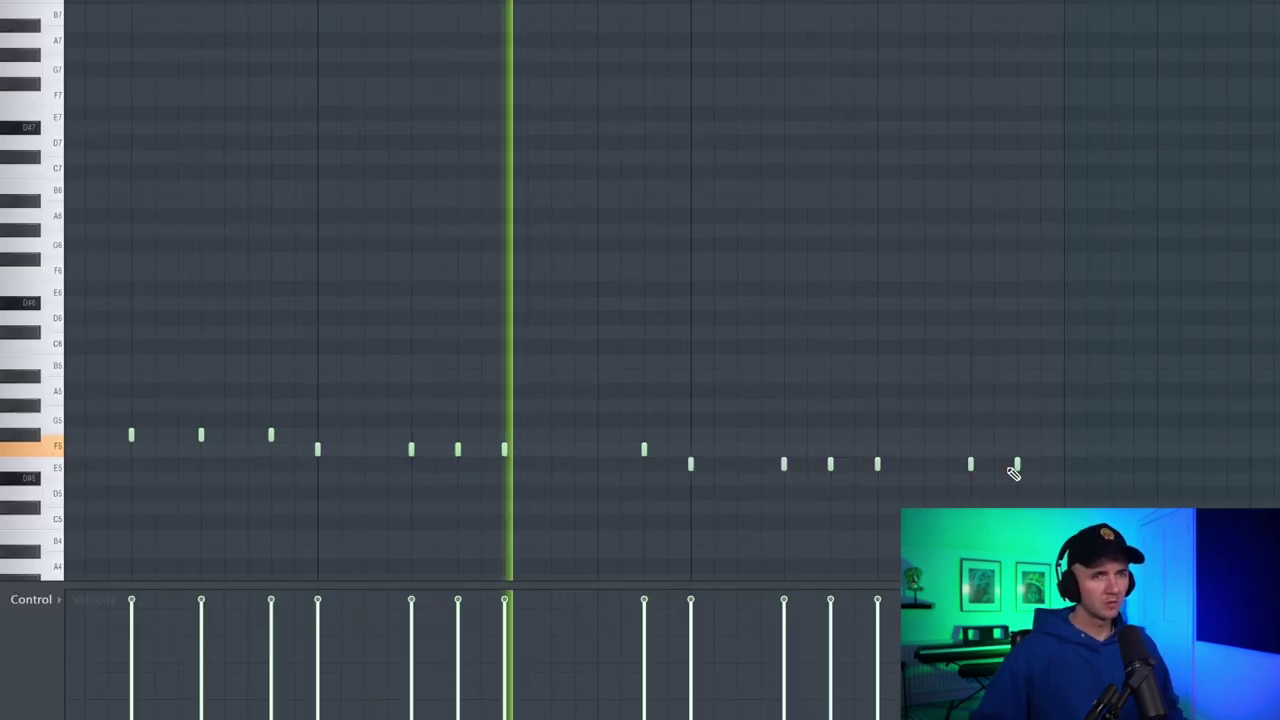
scroll(1035, 471, down, 3)
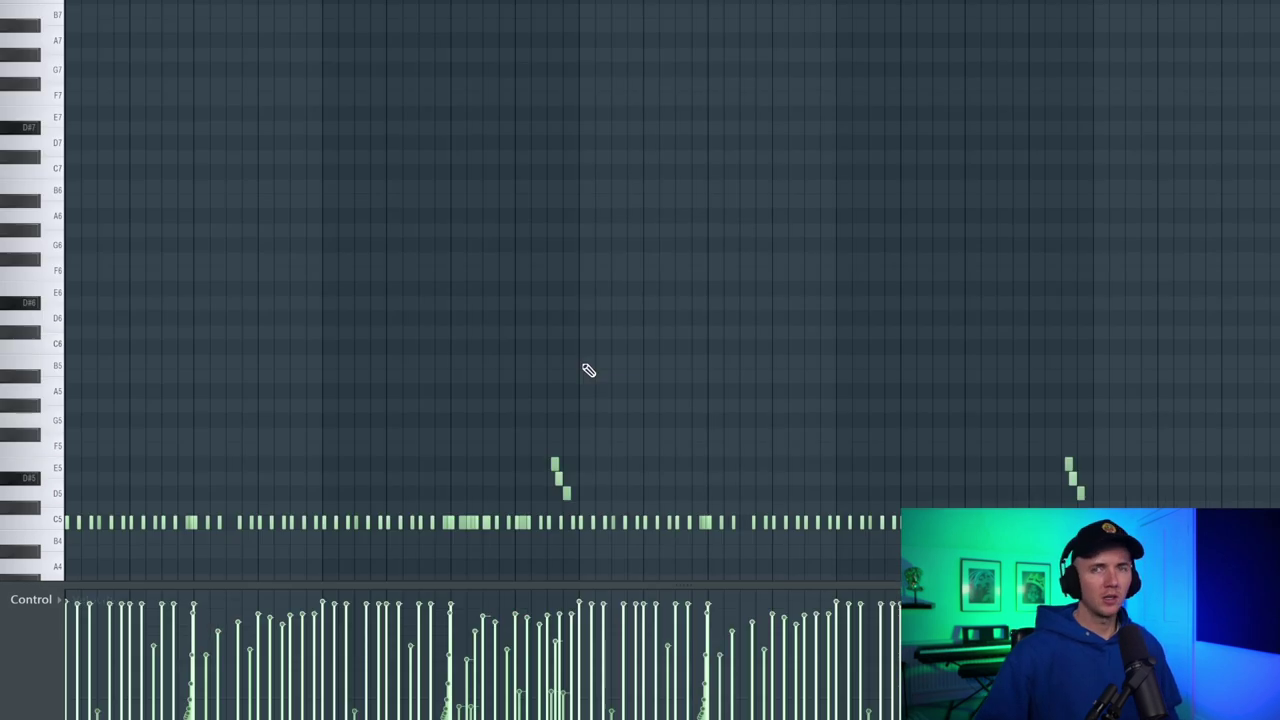
Step: Delete all pattern notes and lower the delay's Input VOL to 34% and Feedback VOL to 23%
key(ctrl+a)
key(Delete)
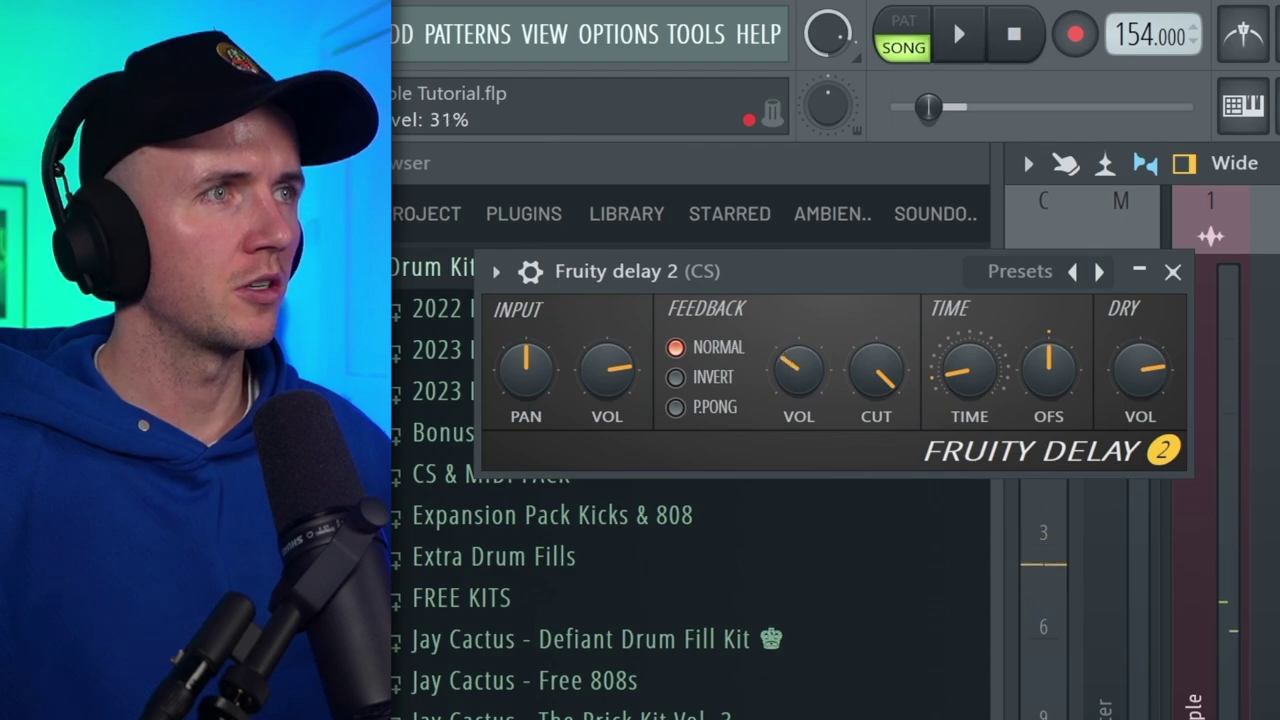
drag(607, 370, 607, 440)
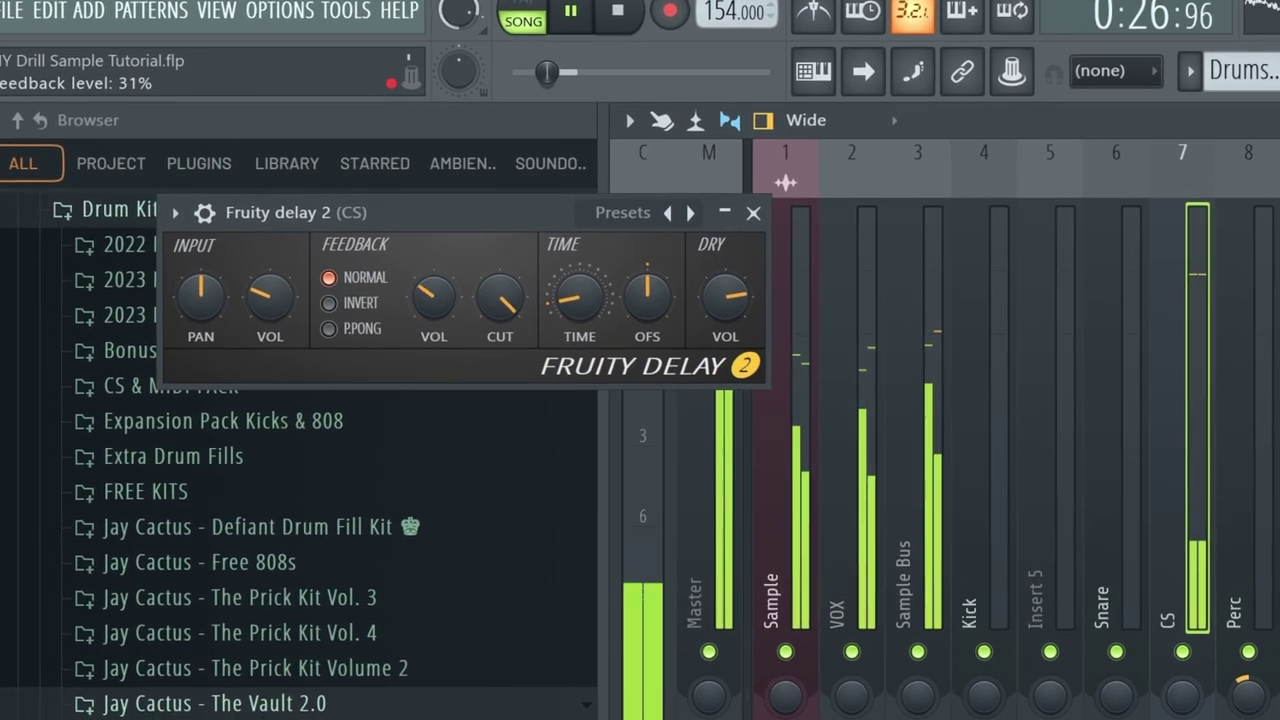
drag(433, 295, 433, 321)
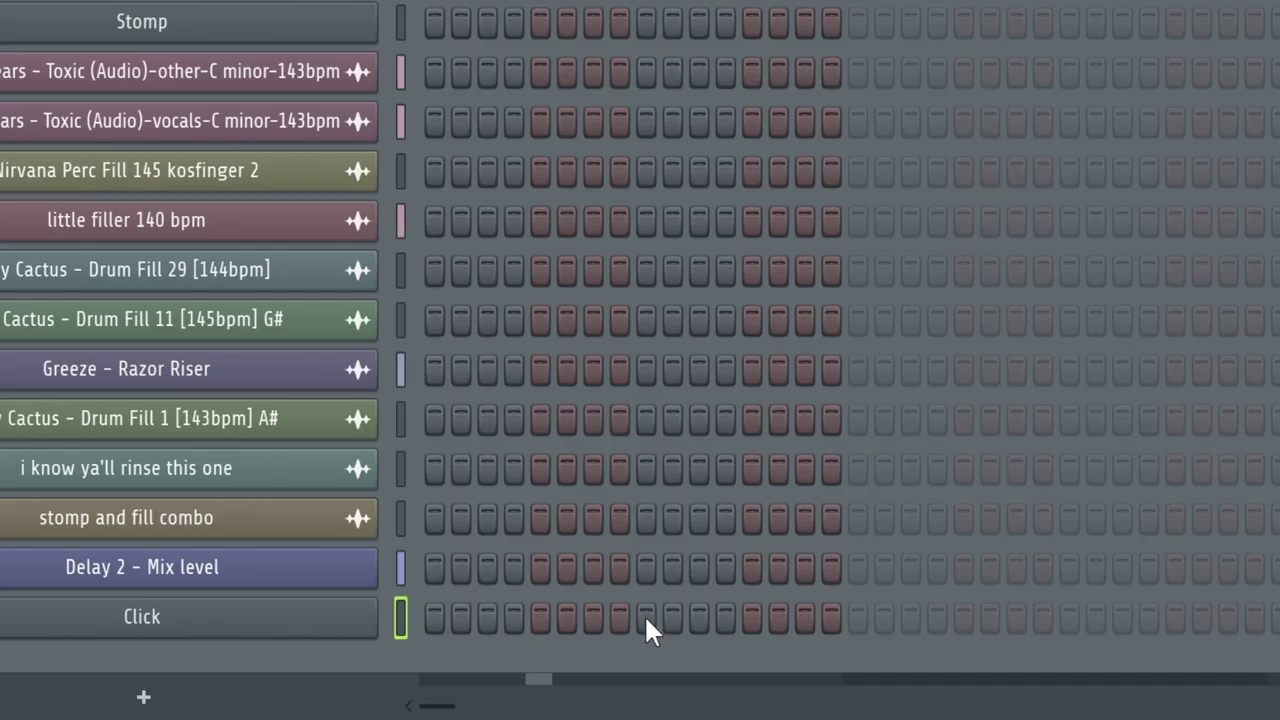
Step: Switch on Click steps and repeat the three C5 notes three more times
click(646, 617)
click(725, 617)
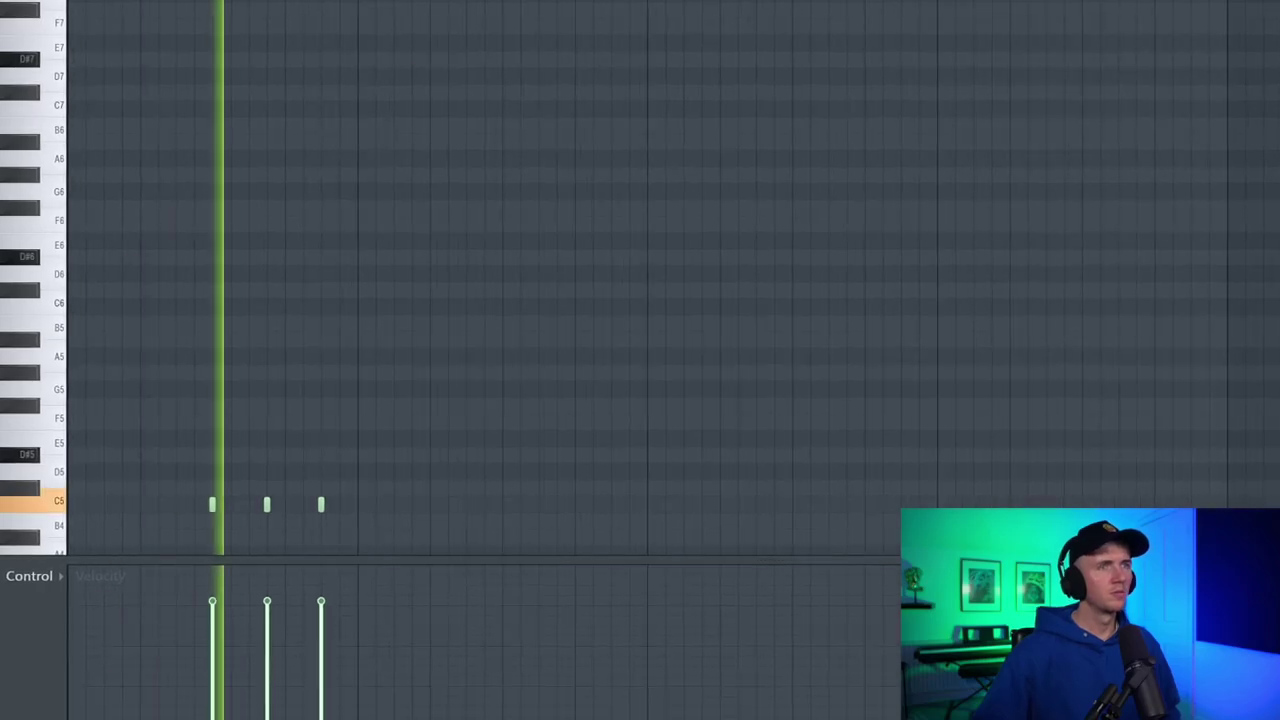
key(ctrl+a)
key(ctrl+b)
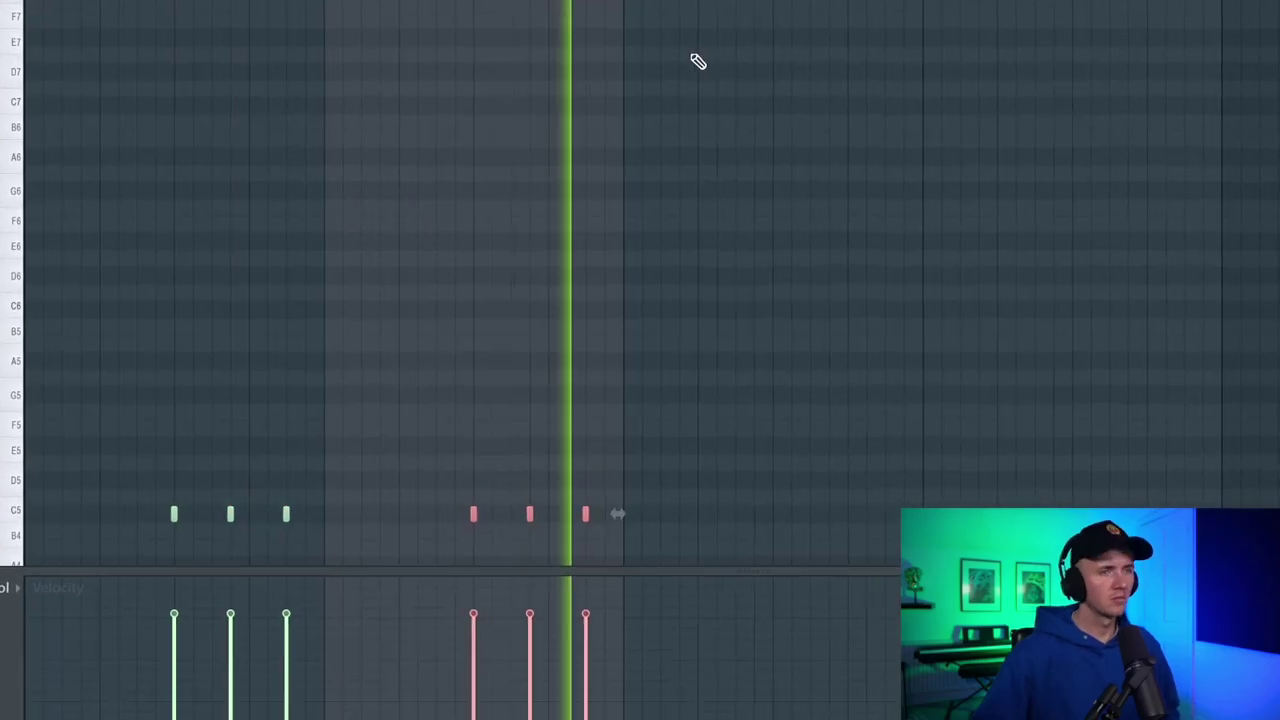
key(ctrl+b)
key(ctrl+b)
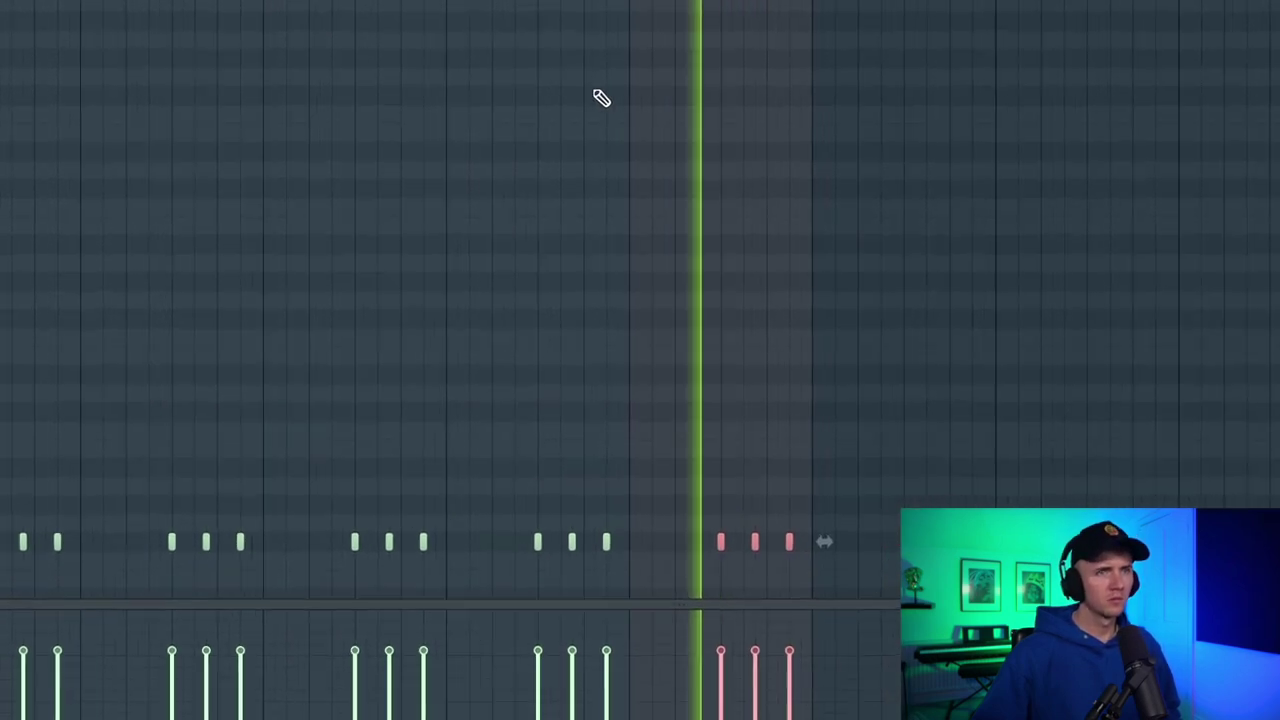
key(ctrl+b)
key(ctrl+b)
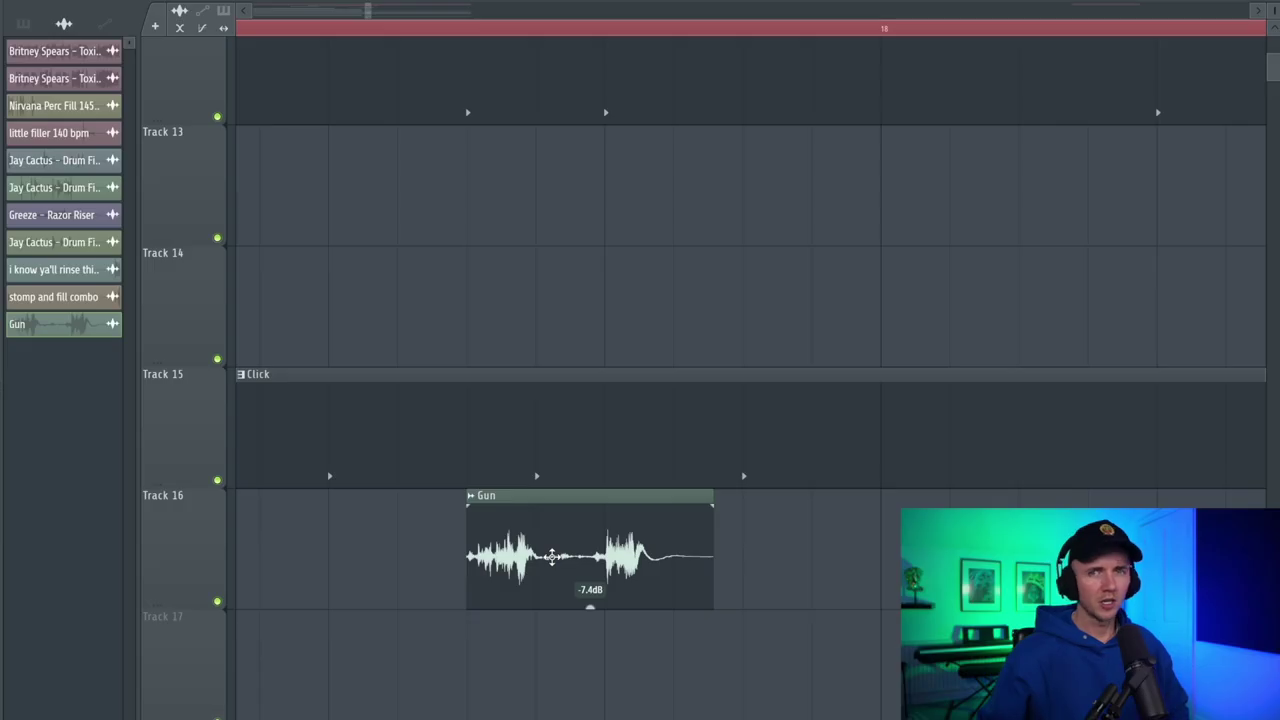
Step: Copy the Gun clip further along Track 16, select both clips, and open the Drums - Perc pattern
scroll(551, 557, down, 5)
drag(551, 557, 1022, 569)
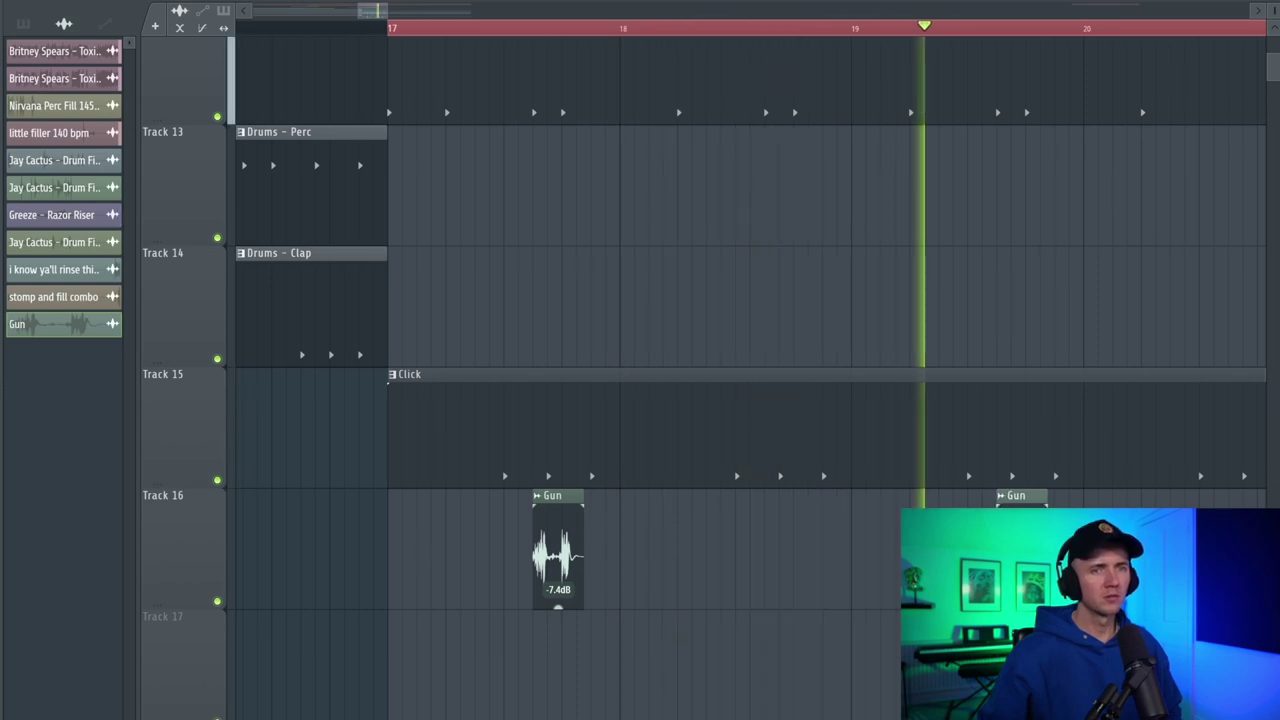
scroll(1000, 569, down, 3)
drag(543, 495, 1043, 606)
scroll(877, 572, down, 4)
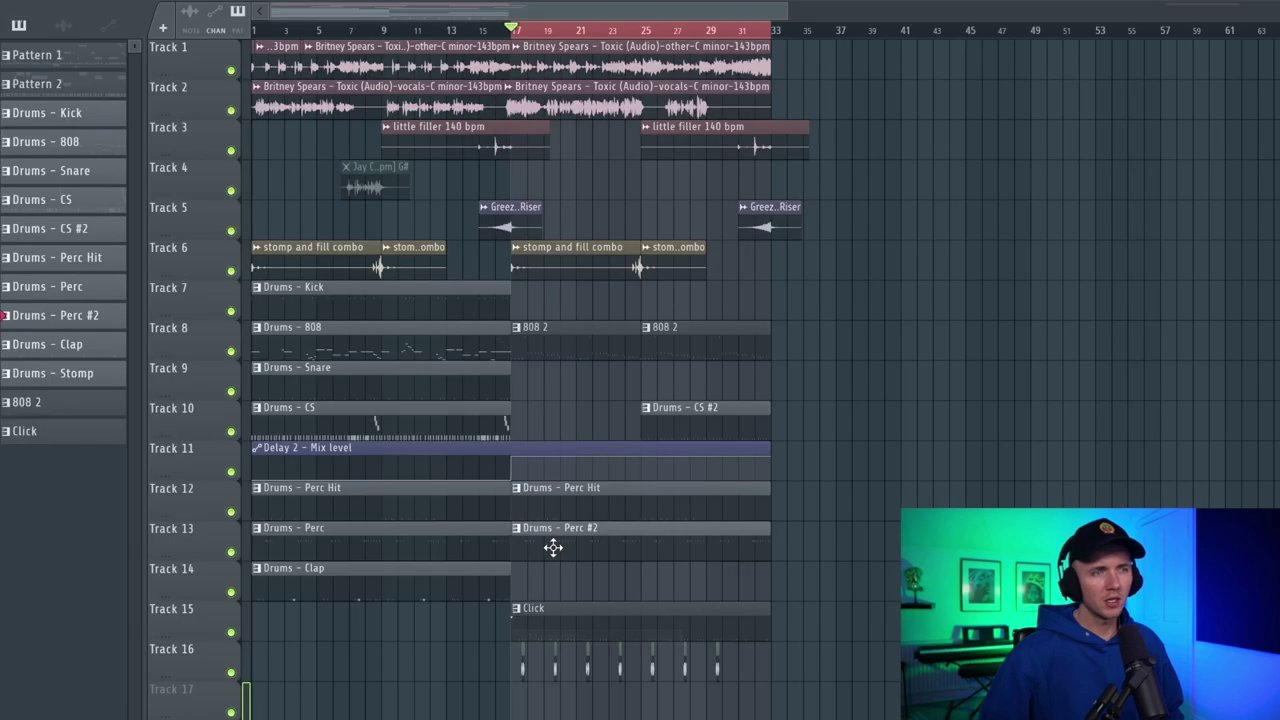
double_click(554, 547)
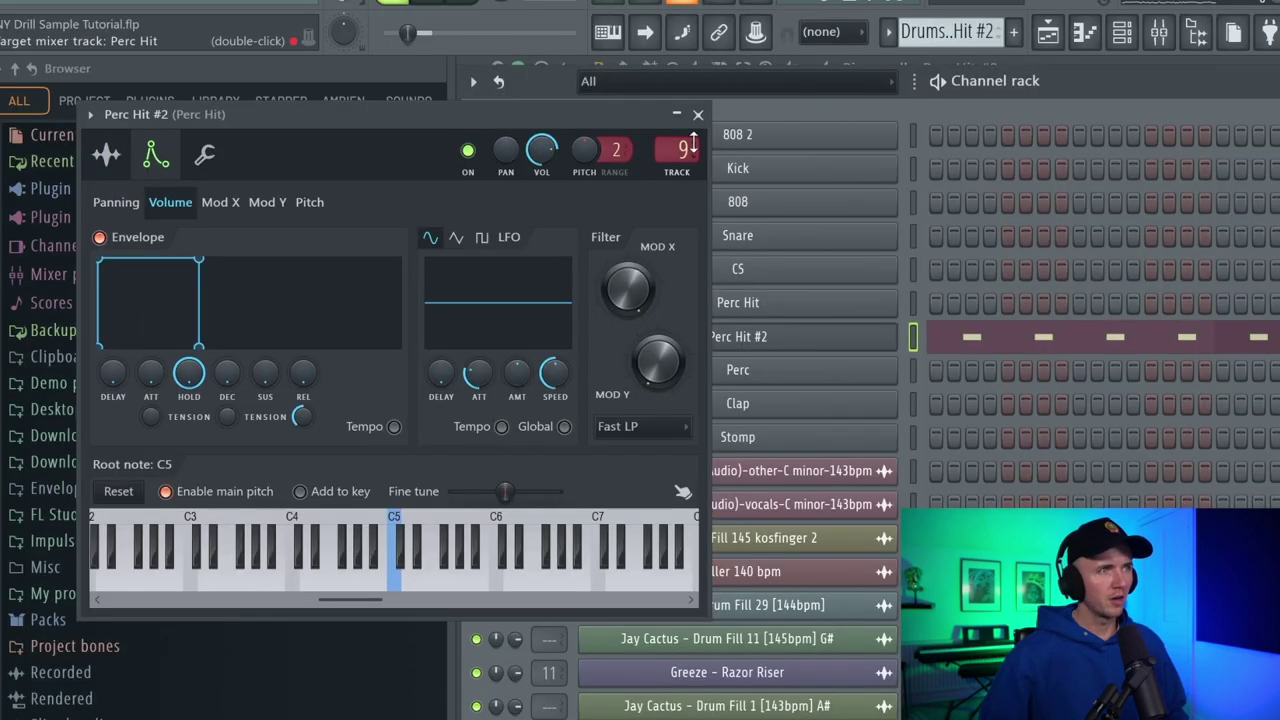
Step: Close the Perc Hit #2 settings and duplicate its eight C5 hits into sixteen during playback
click(698, 114)
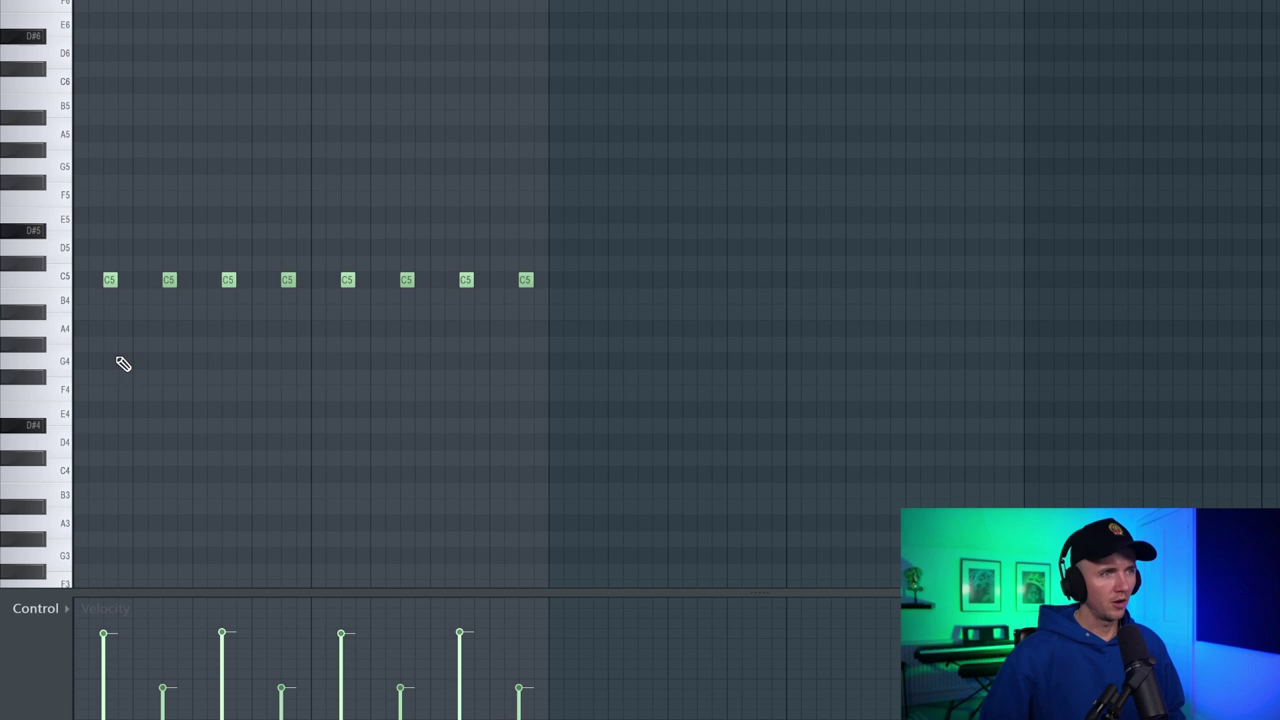
scroll(123, 363, up, 3)
key(space)
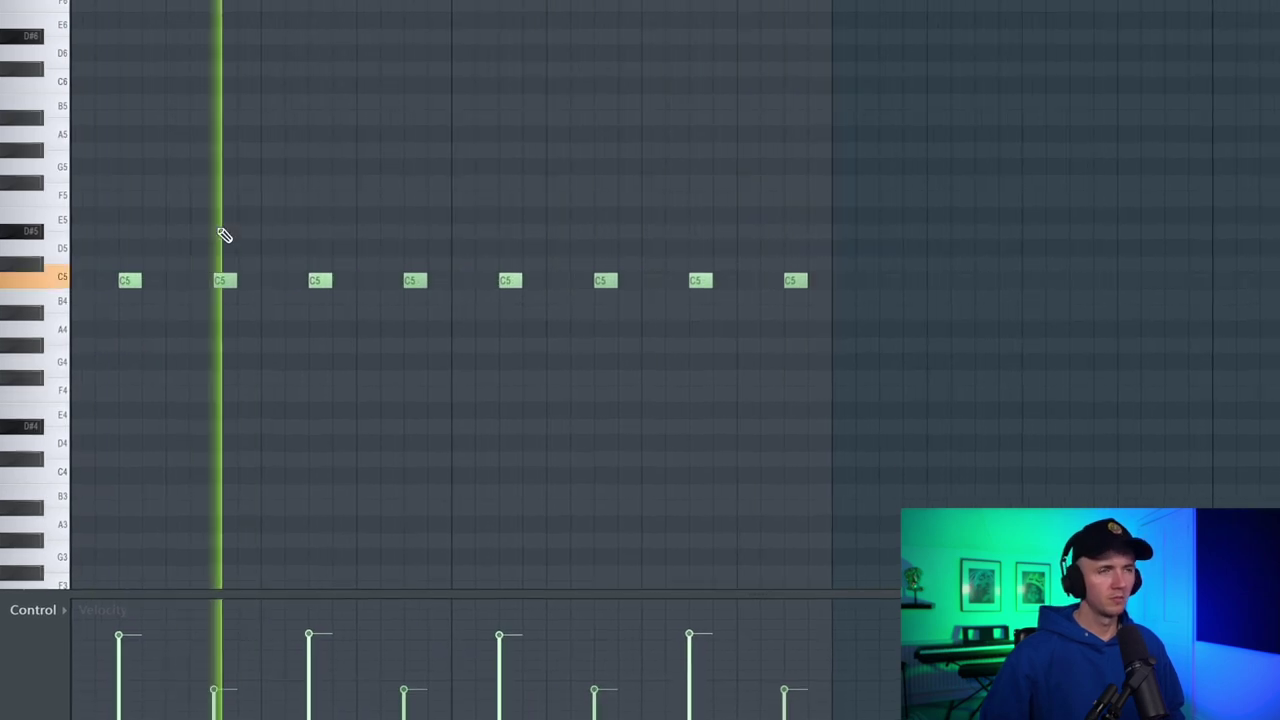
scroll(499, 217, down, 2)
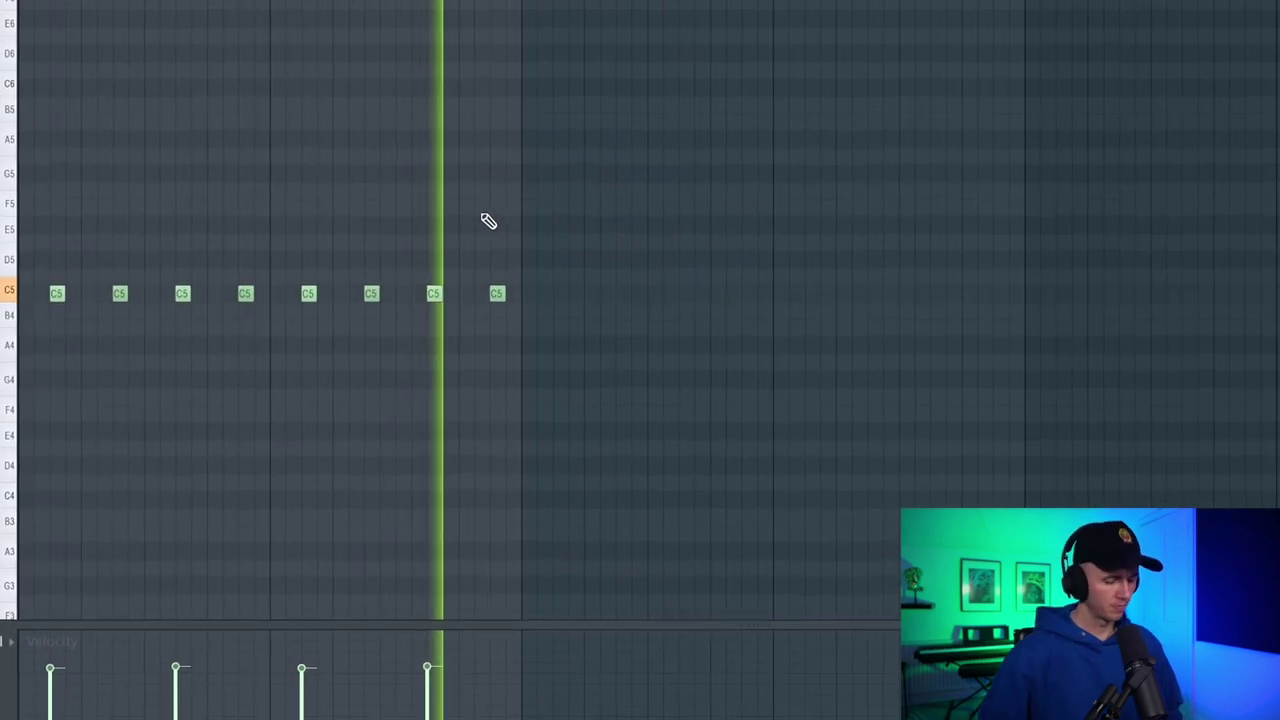
key(ctrl+b)
scroll(659, 195, down, 1)
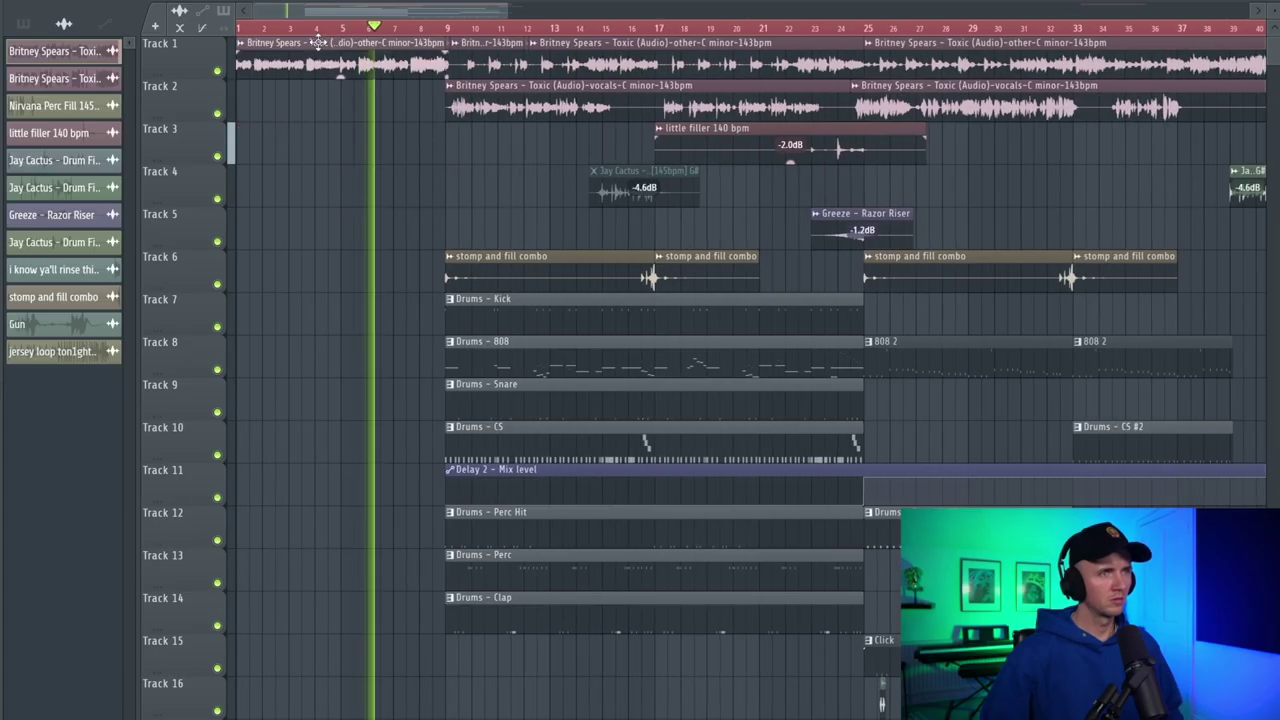
scroll(351, 229, down, 2)
Step: Paint a Jay Cactus drum fill clip onto Track 4
click(371, 176)
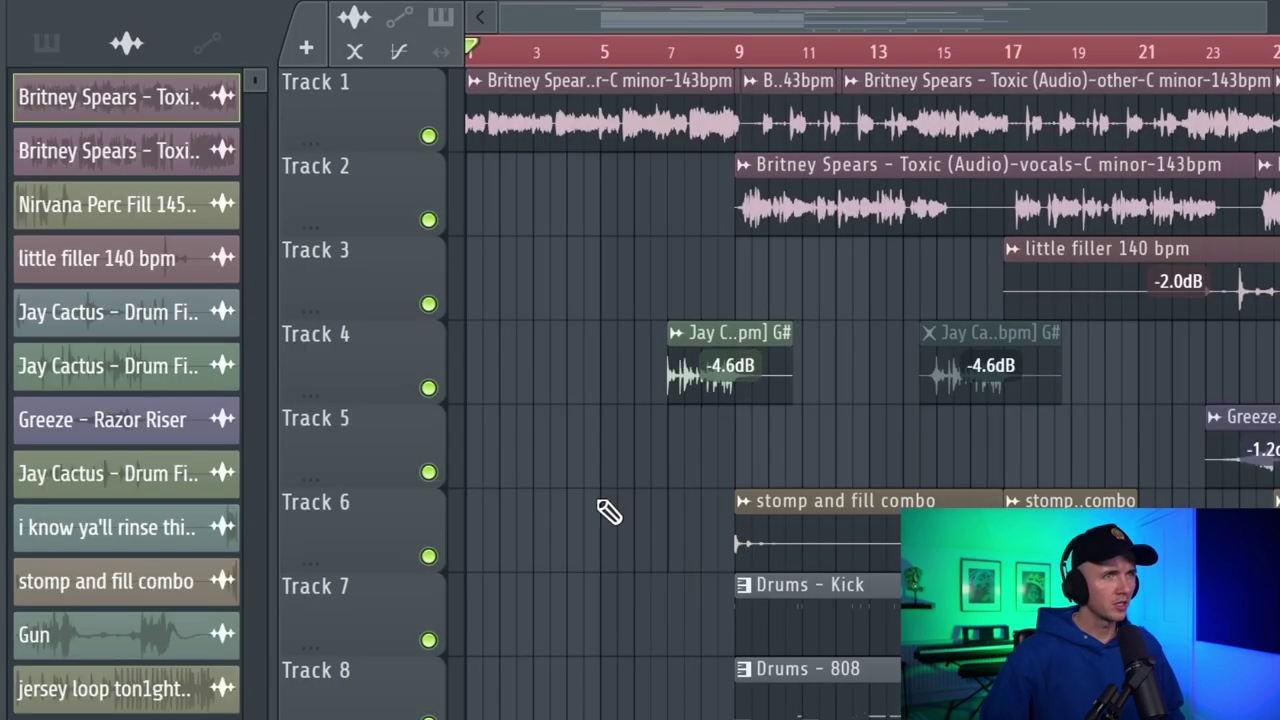
scroll(528, 573, up, 2)
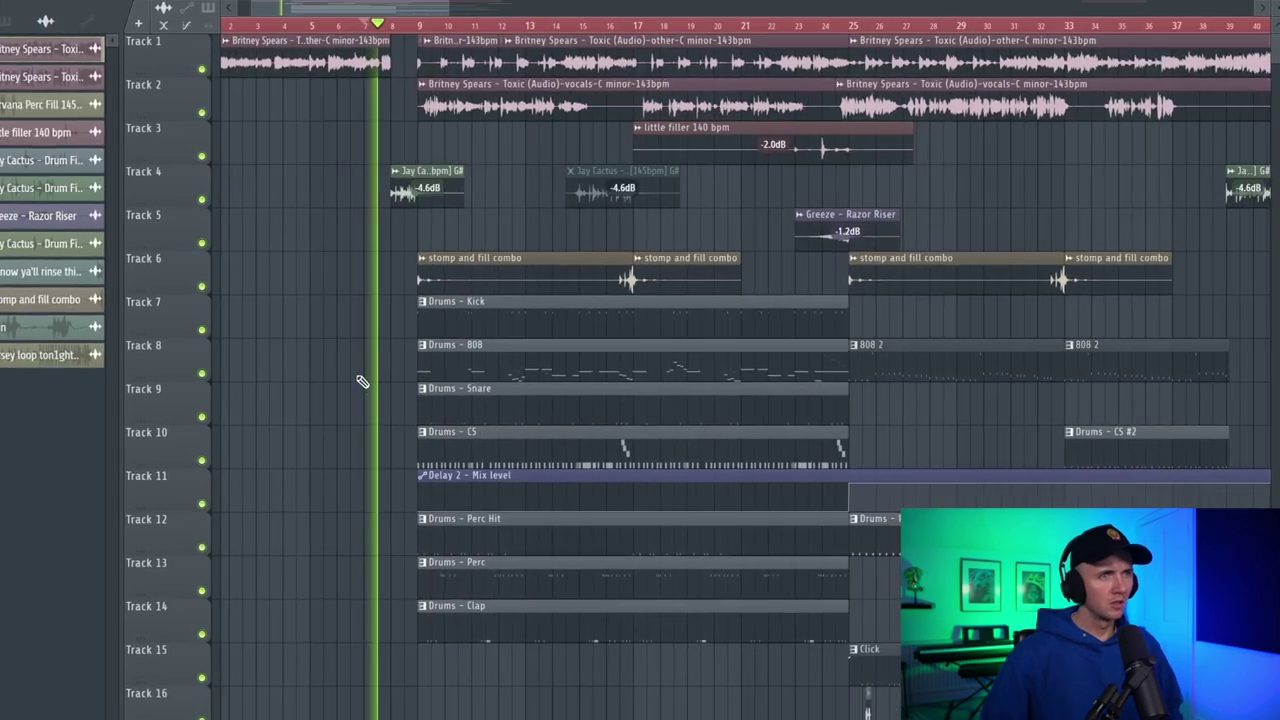
scroll(362, 381, up, 3)
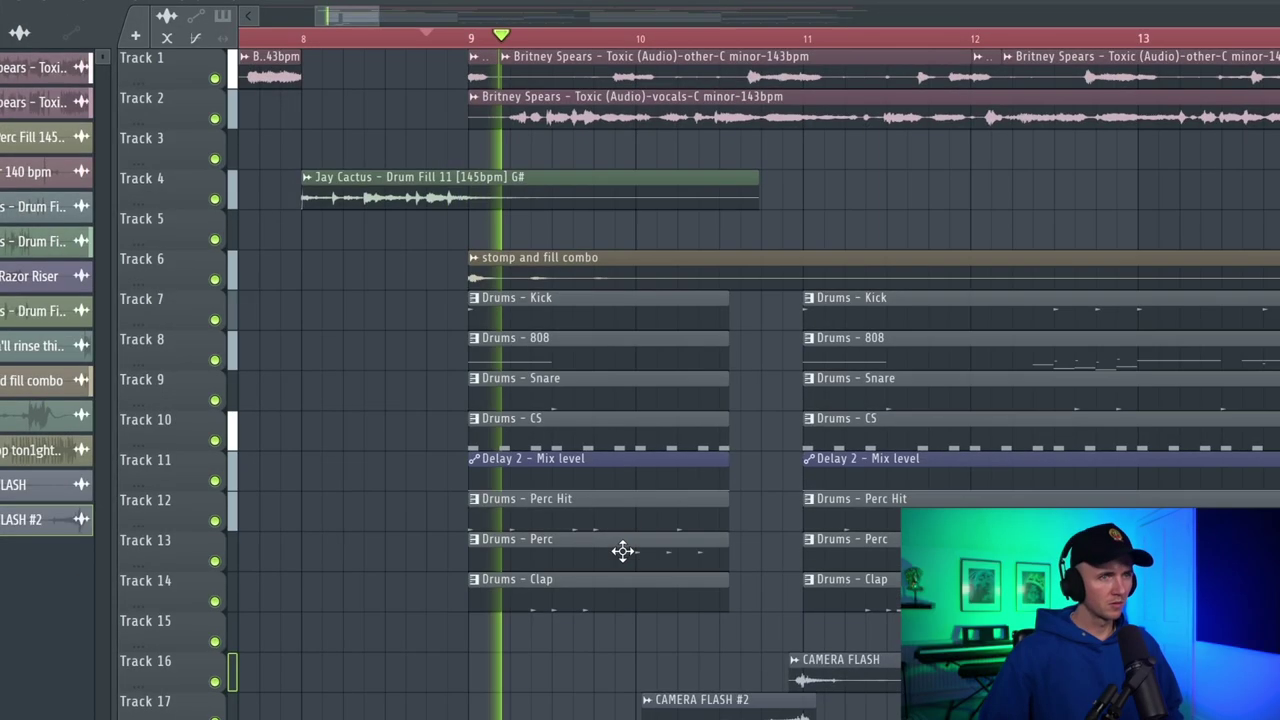
Step: Delete the Drums - Perc and Drums - Clap clips from the first drum section
right_click(630, 558)
right_click(640, 590)
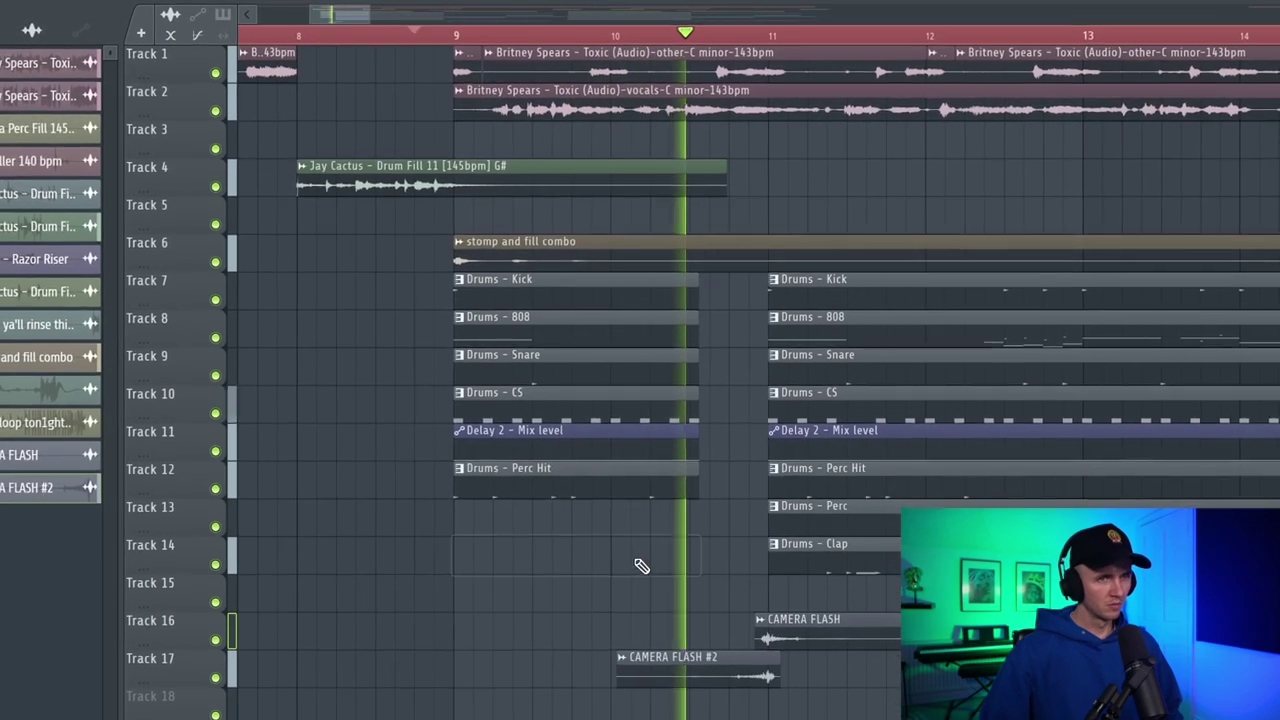
scroll(760, 555, down, 3)
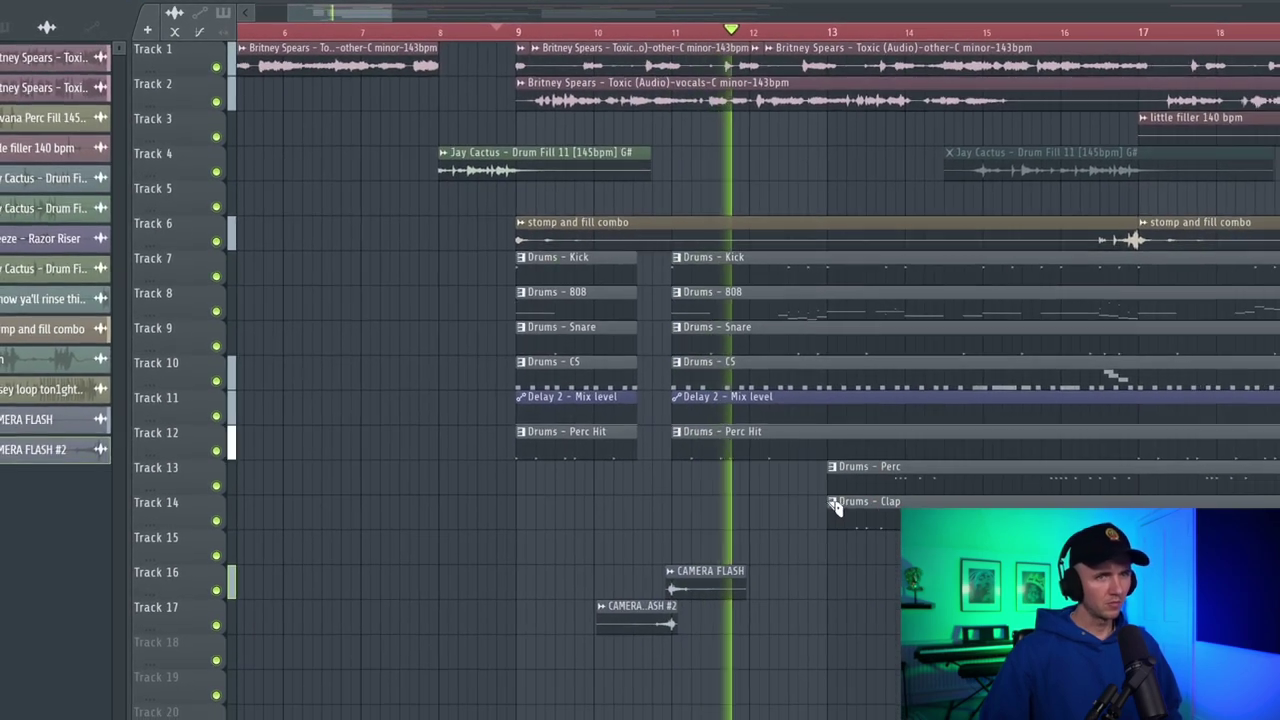
scroll(820, 505, down, 2)
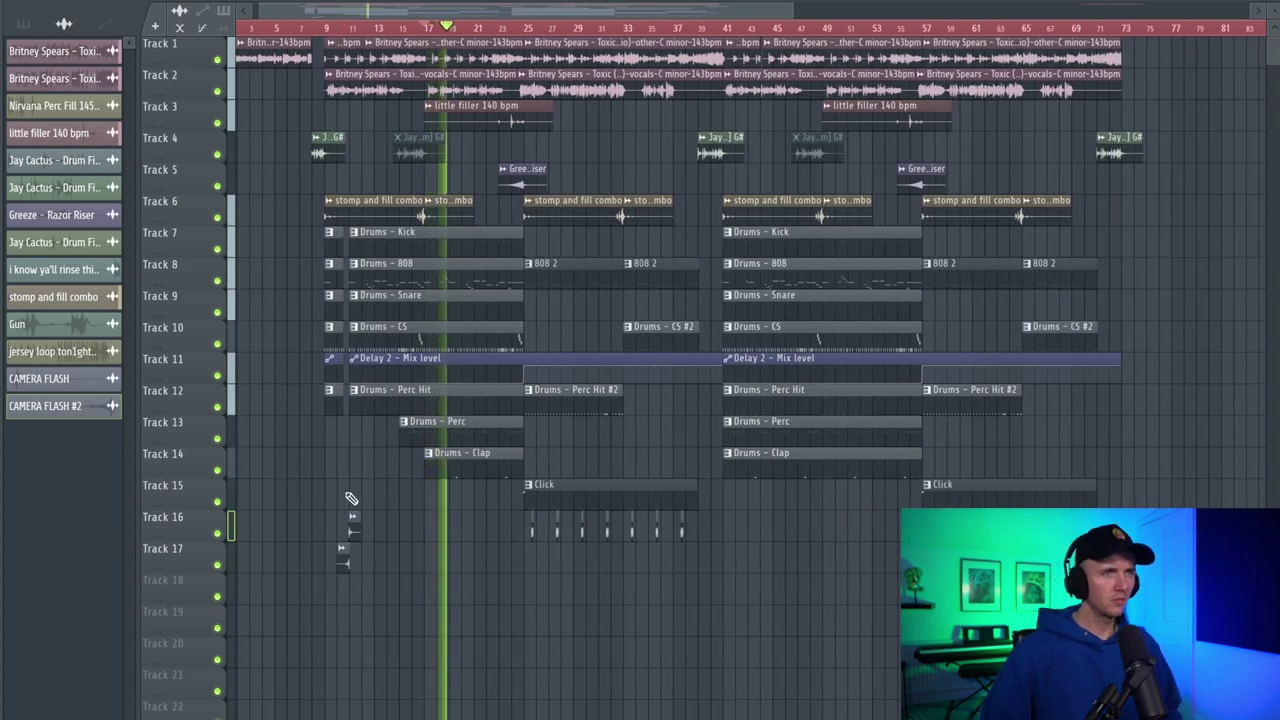
Step: Marquee-select the arrangement clips and move them about 32 bars later and a few tracks down
scroll(457, 457, down, 2)
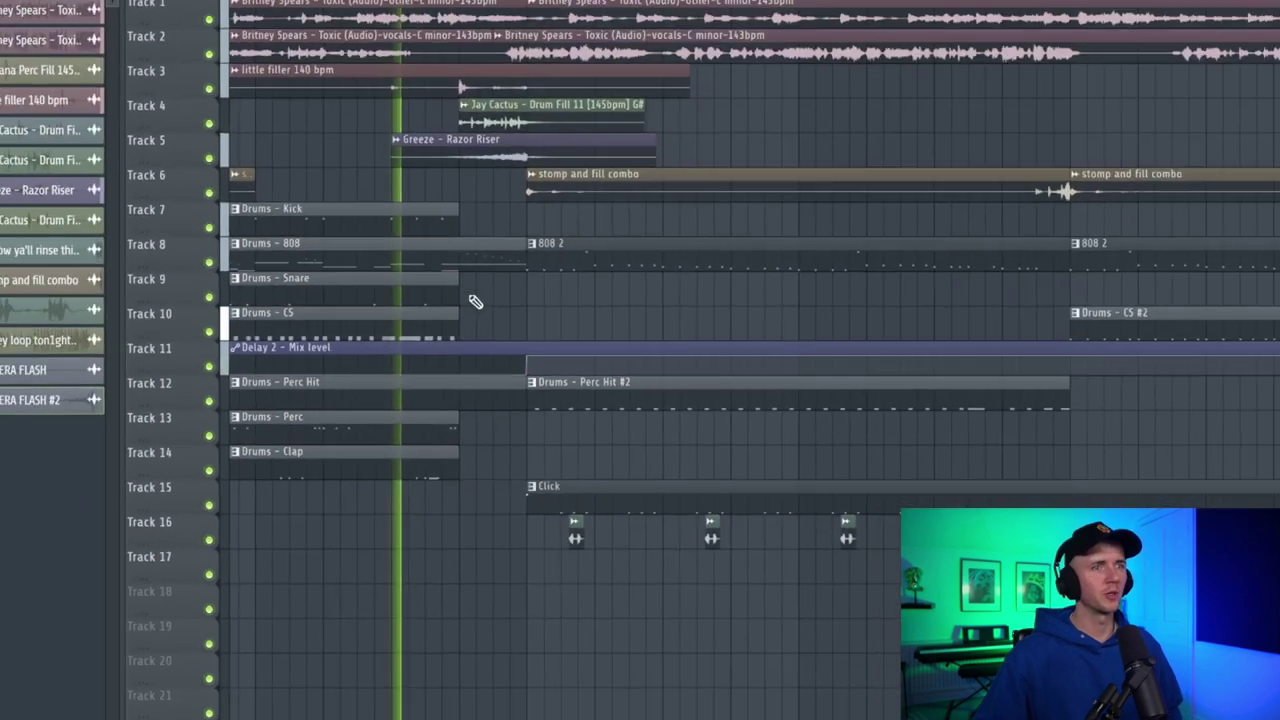
scroll(594, 193, down, 2)
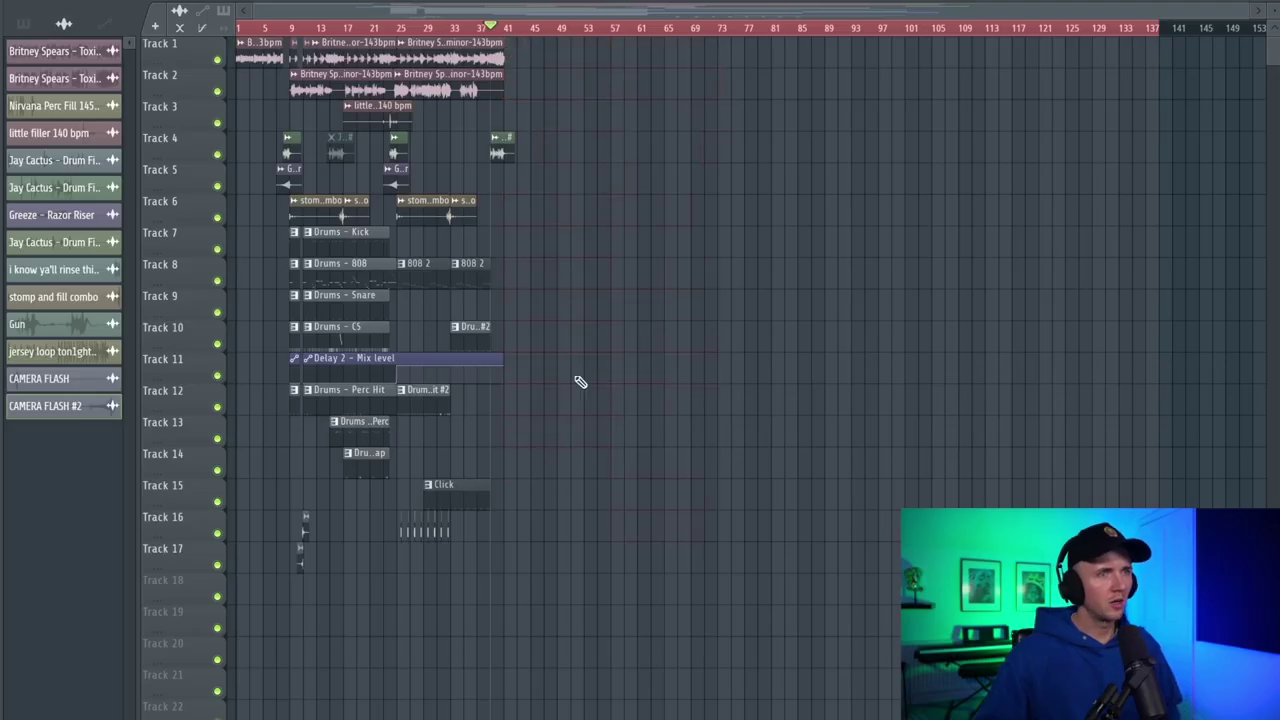
scroll(575, 375, up, 3)
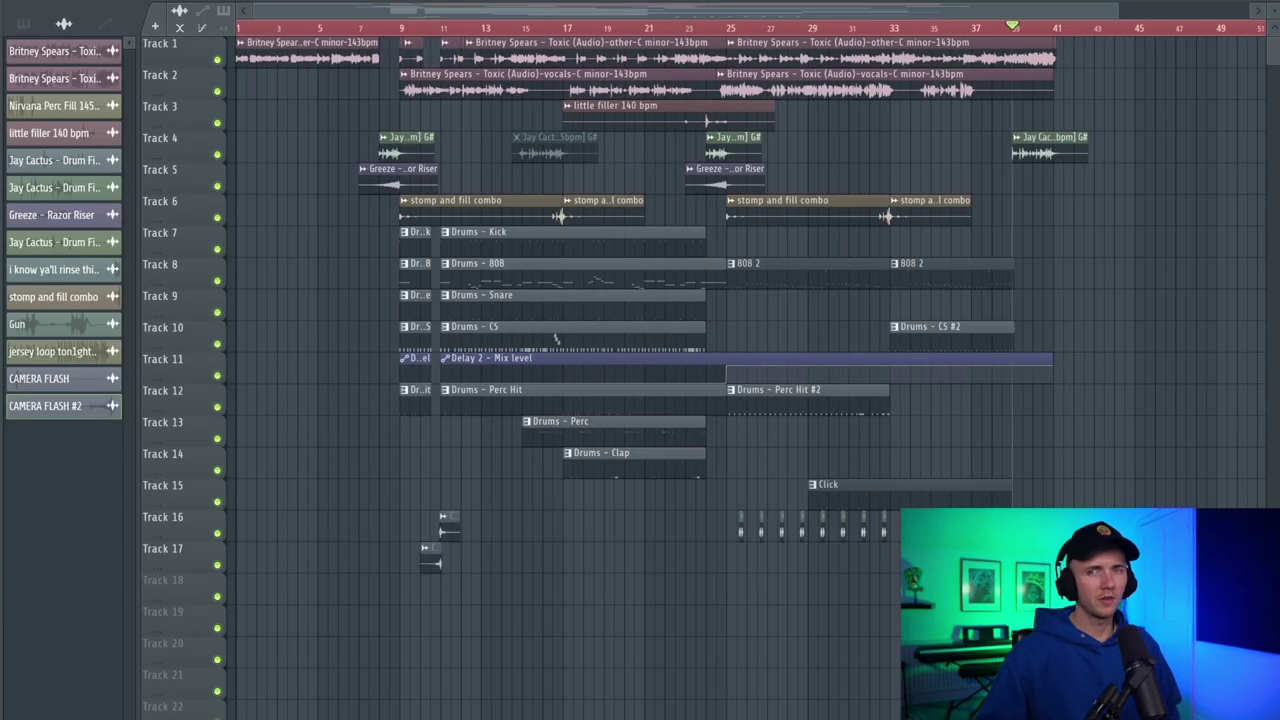
drag(425, 36, 1157, 543)
drag(748, 62, 678, 145)
scroll(749, 134, up, 3)
scroll(921, 139, down, 2)
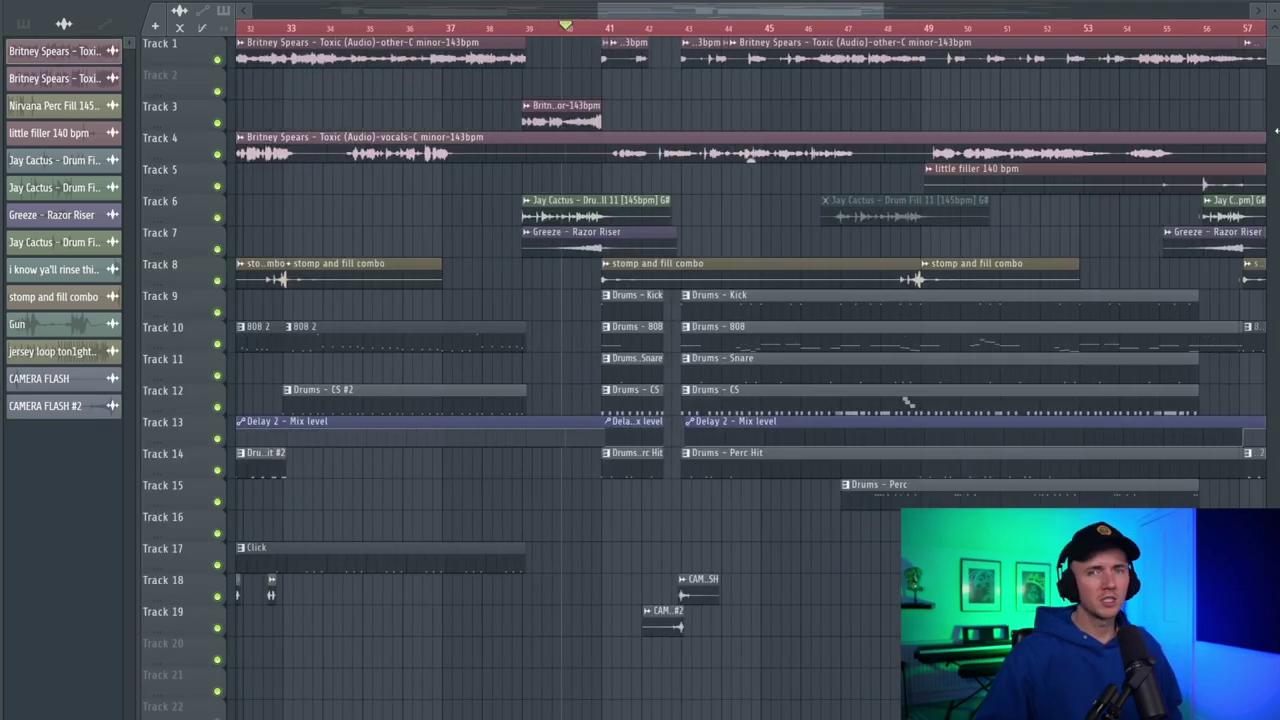
scroll(870, 145, down, 3)
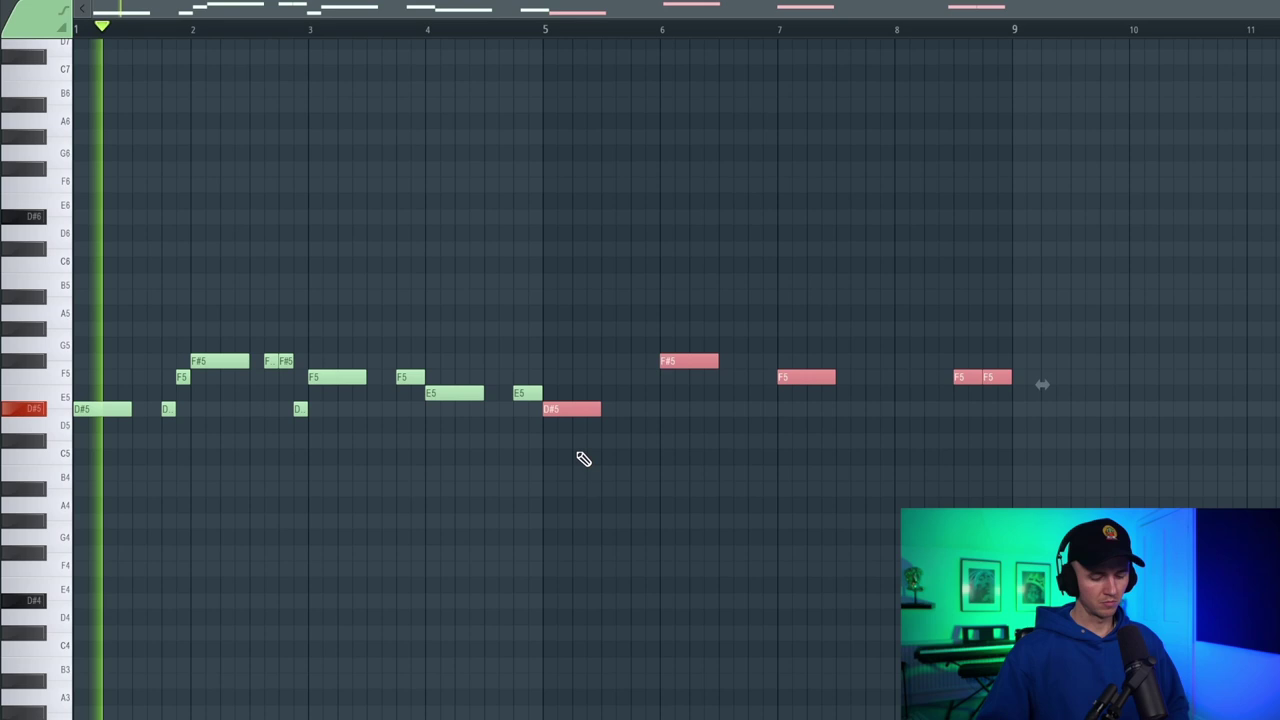
Step: Replace the melody's ending with a copy of its opening phrase, making it 16 bars, then return to the playlist
key(Delete)
key(ctrl+a)
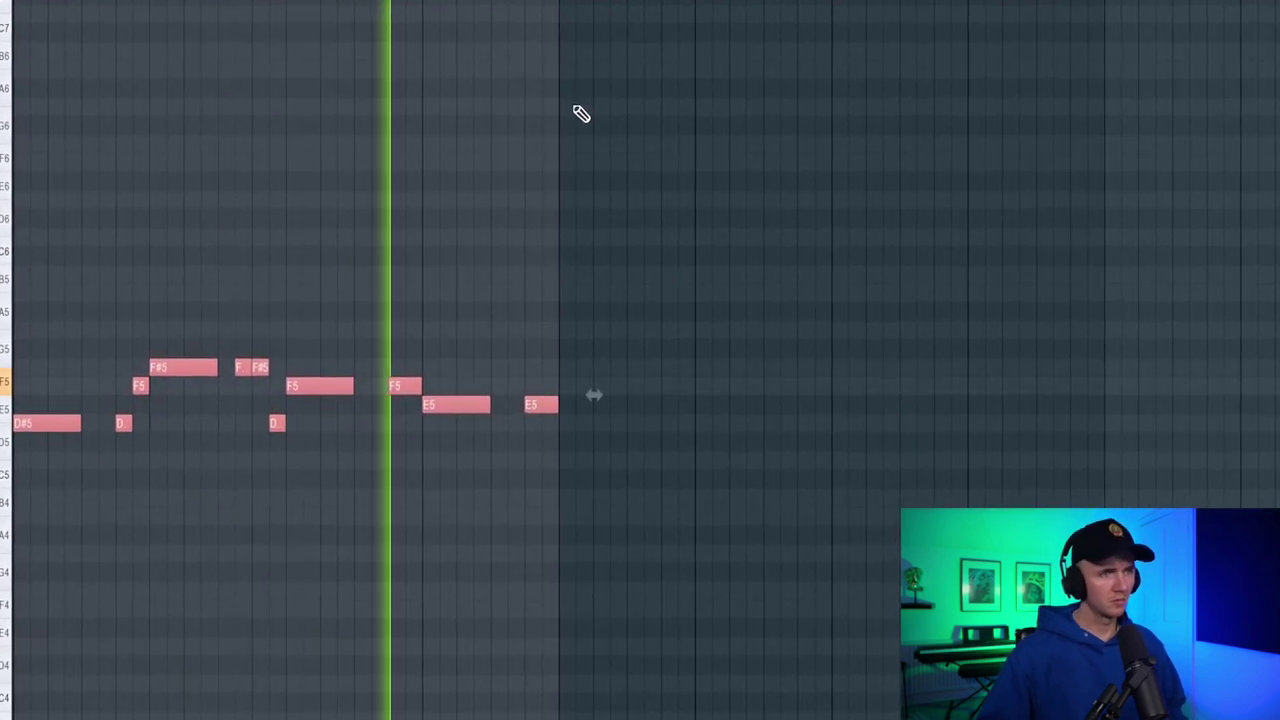
key(ctrl+b)
key(ctrl+a)
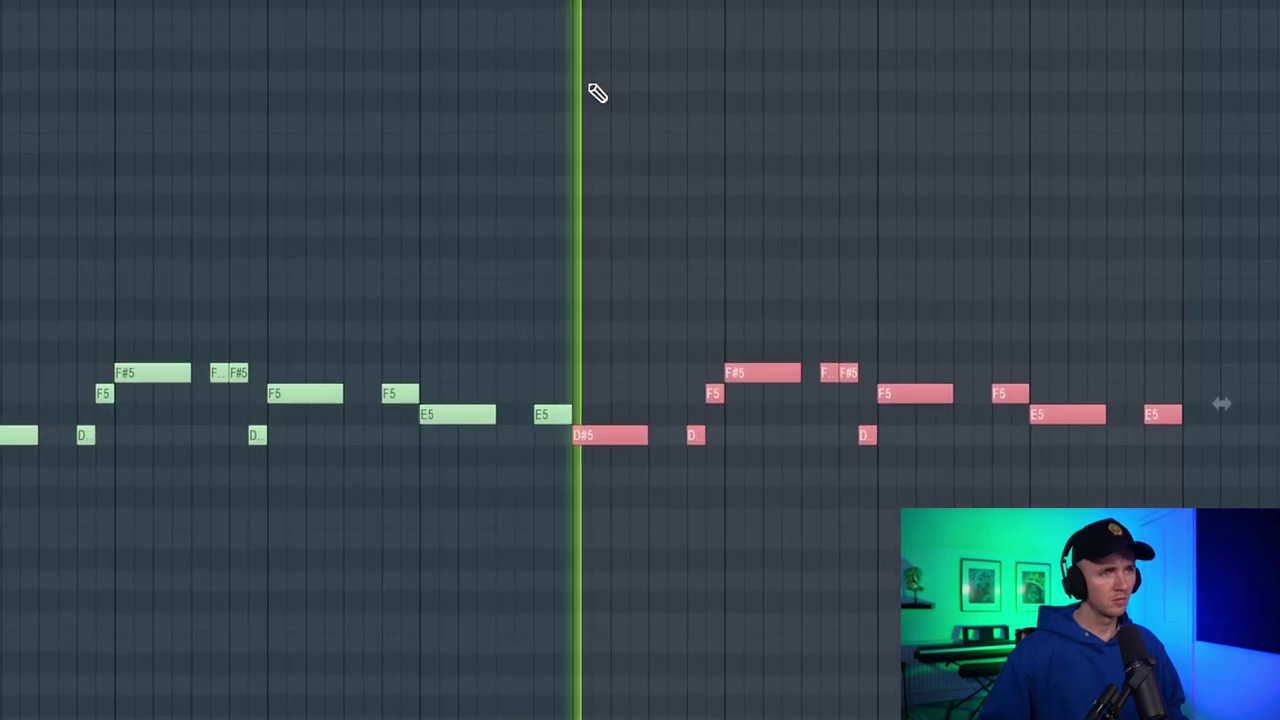
scroll(745, 147, up, 3)
key(ctrl+d)
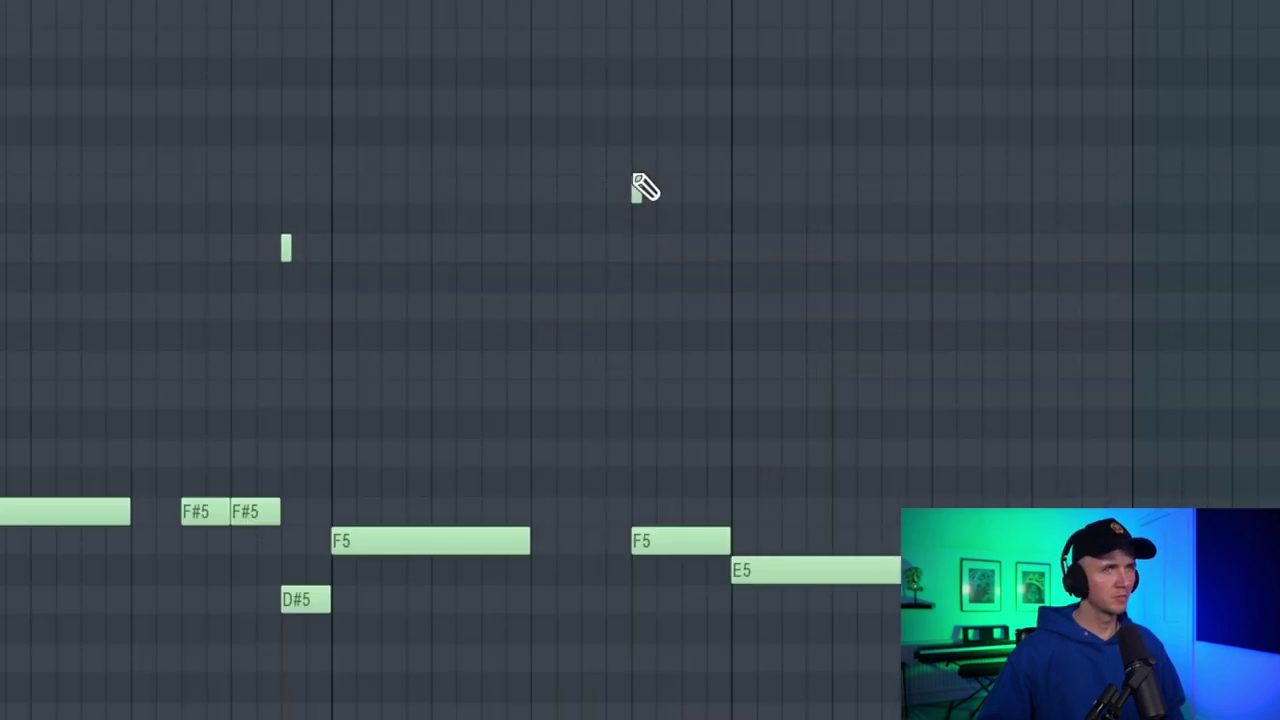
scroll(640, 188, up, 2)
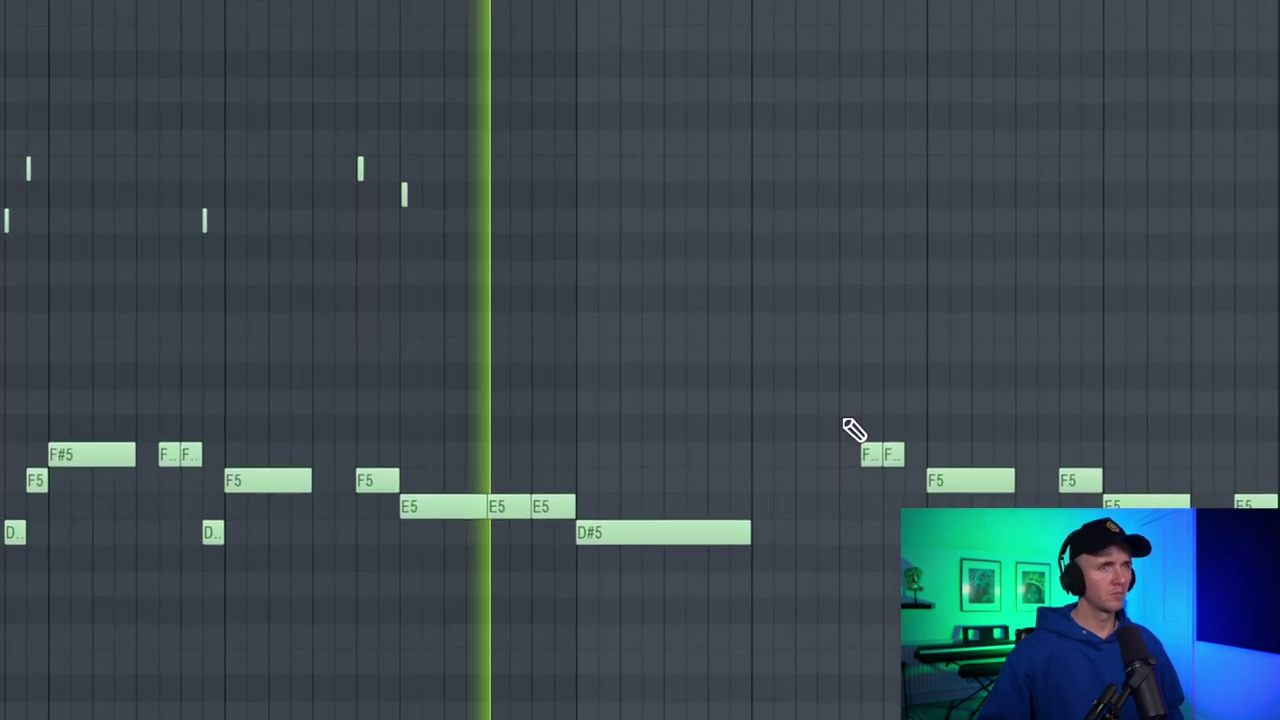
scroll(771, 380, down, 2)
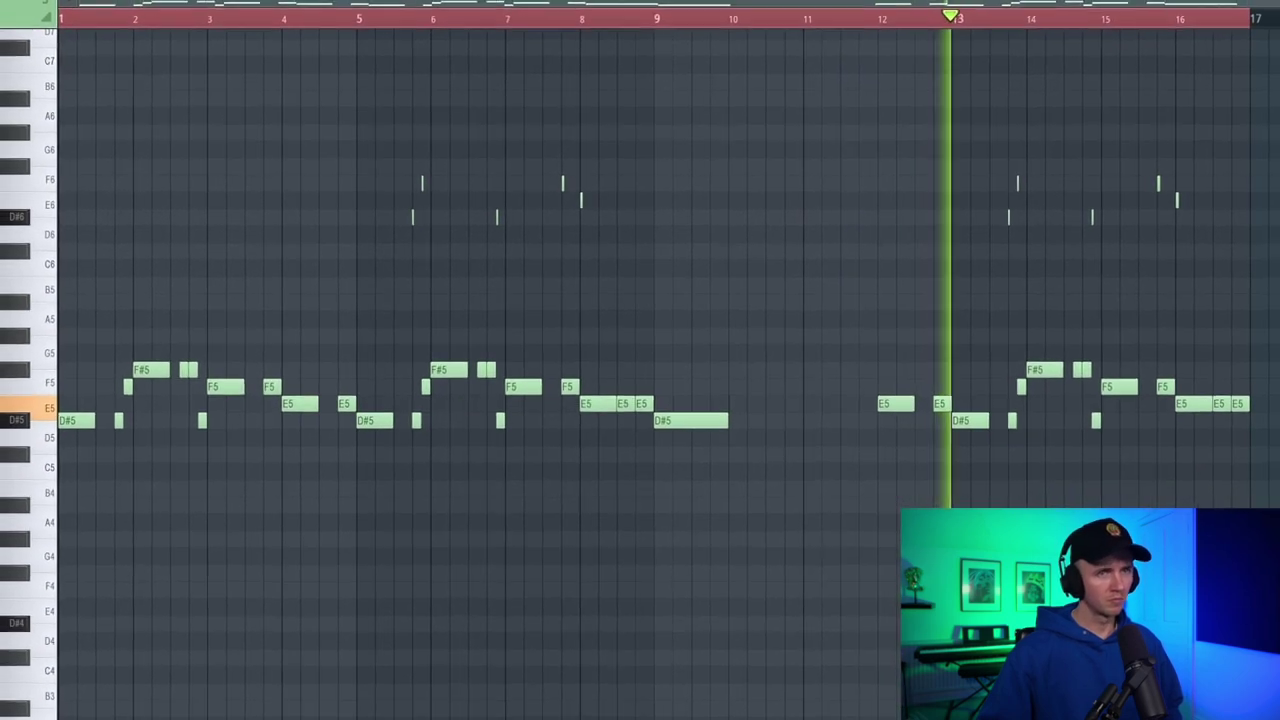
scroll(880, 445, up, 3)
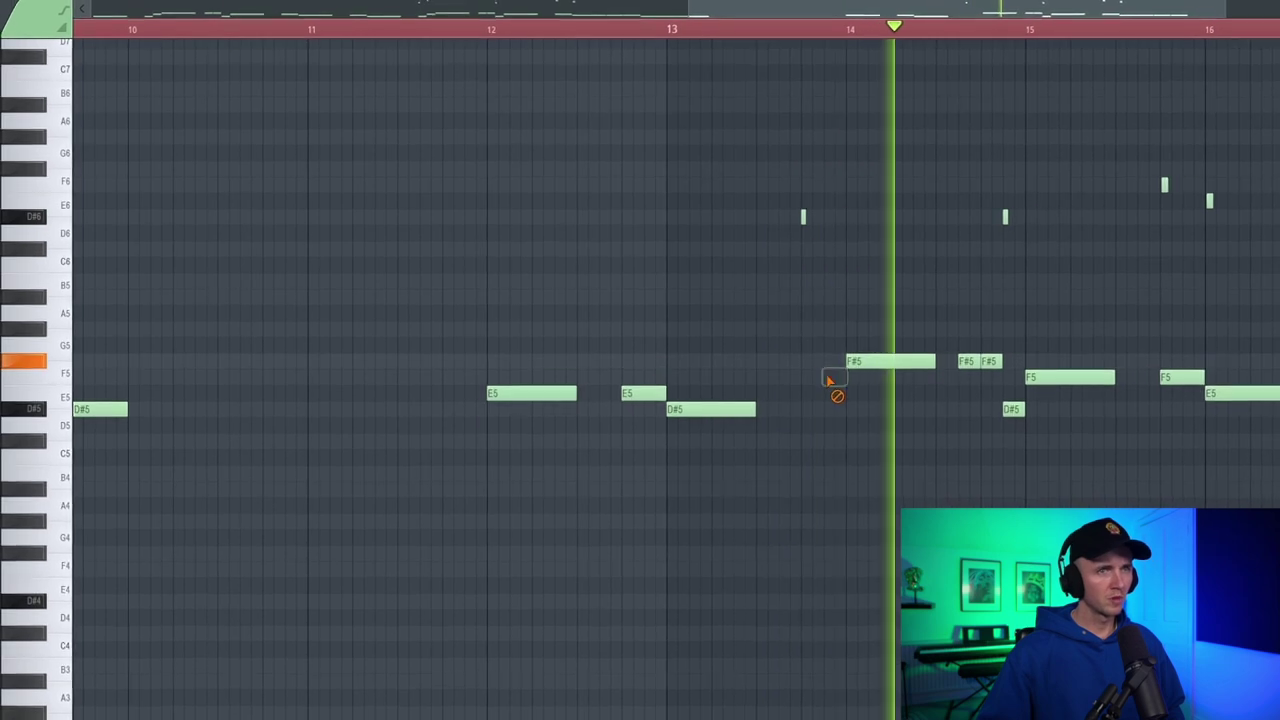
key(F5)
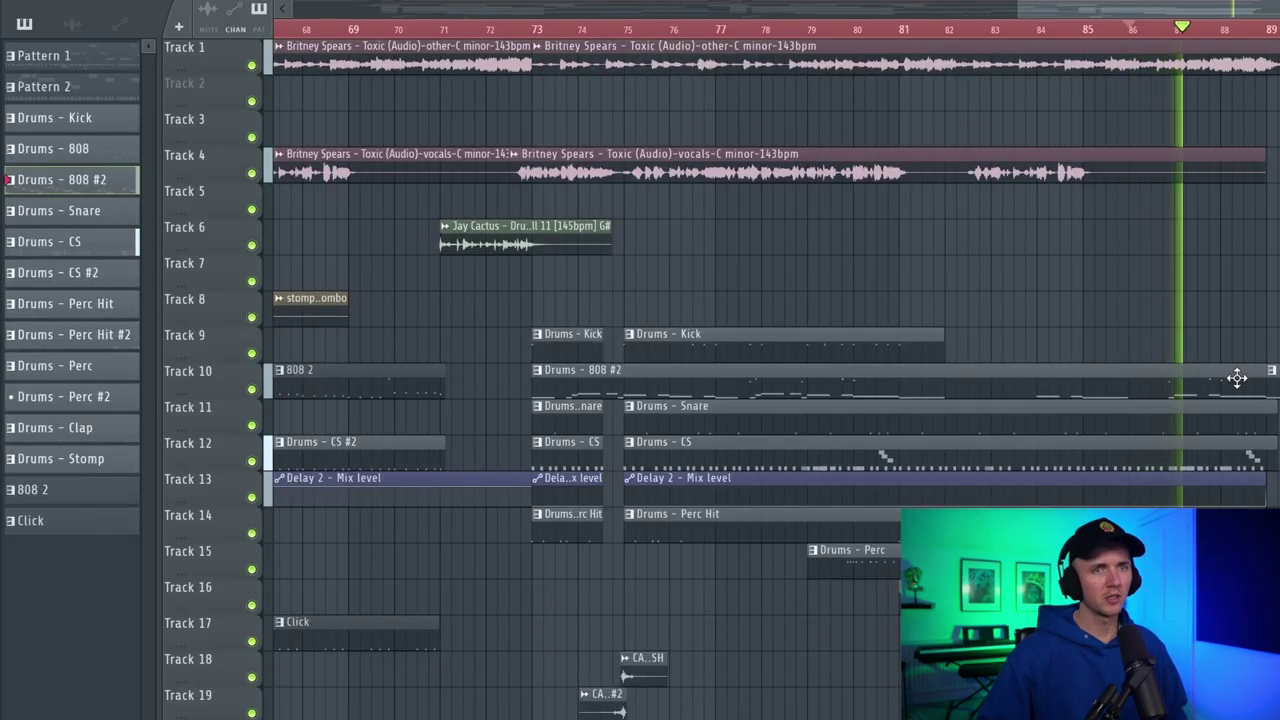
key(F7)
key(F5)
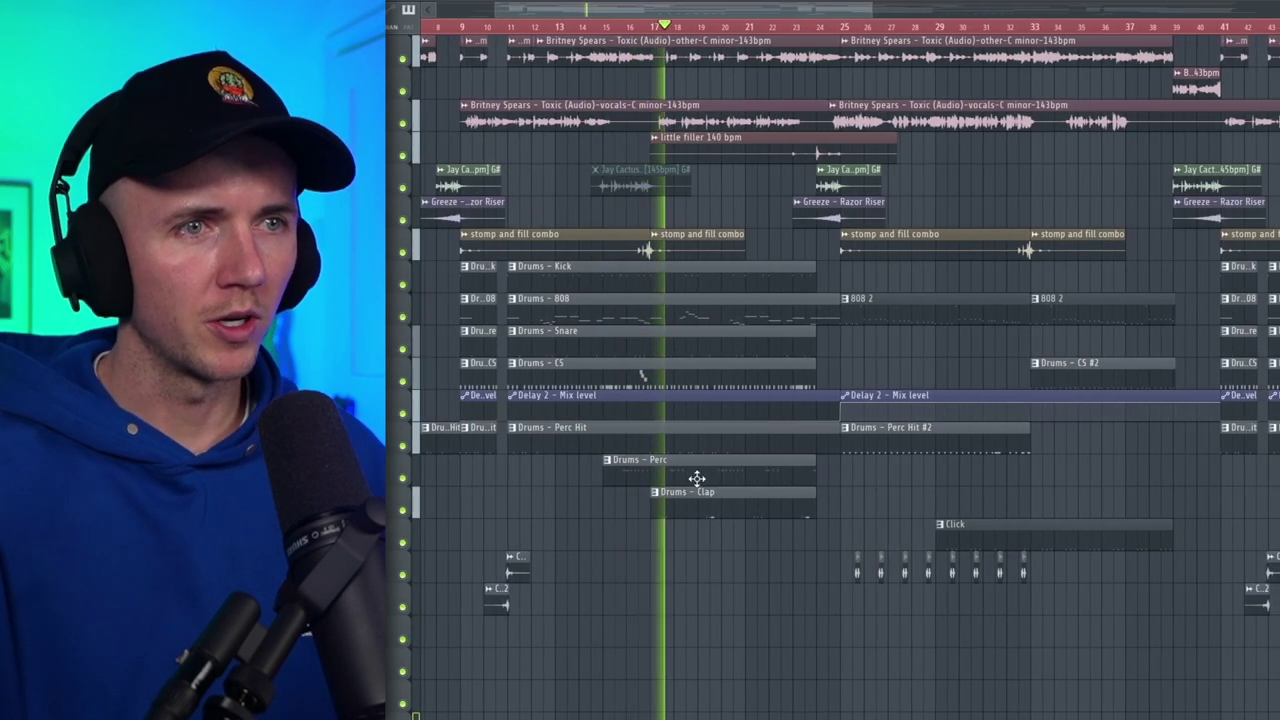
scroll(692, 474, down, 5)
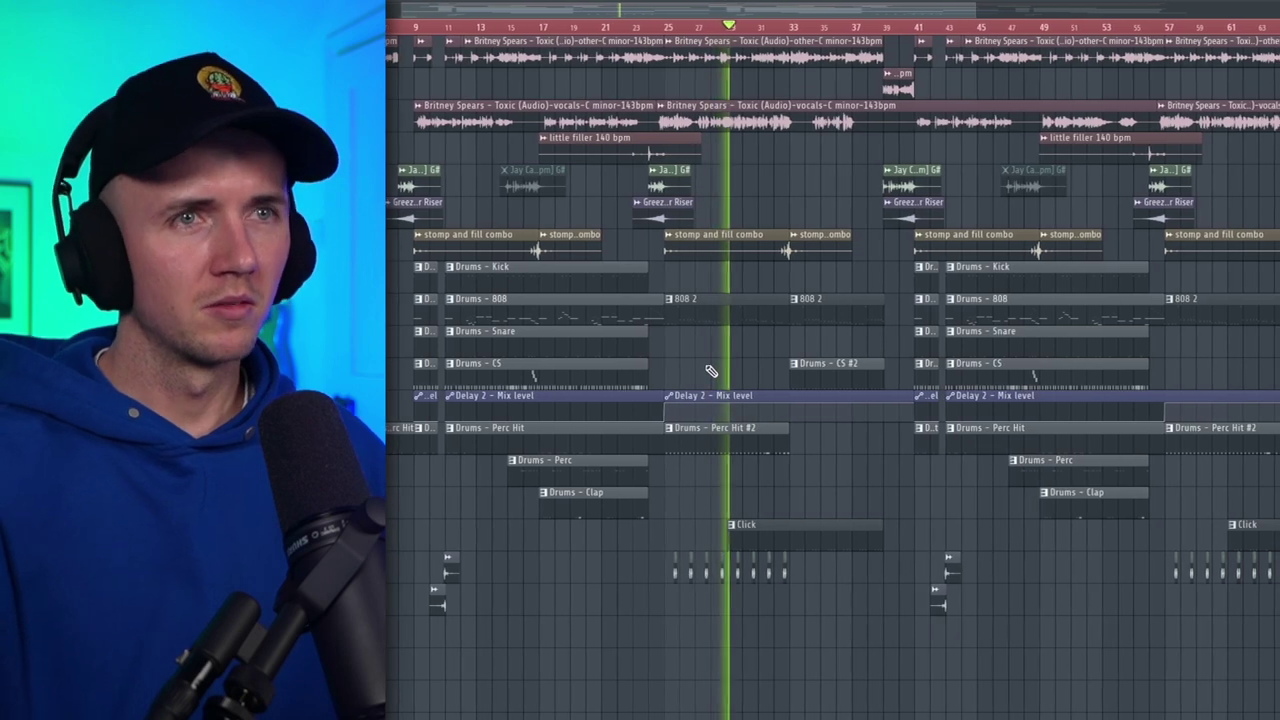
scroll(823, 461, up, 1)
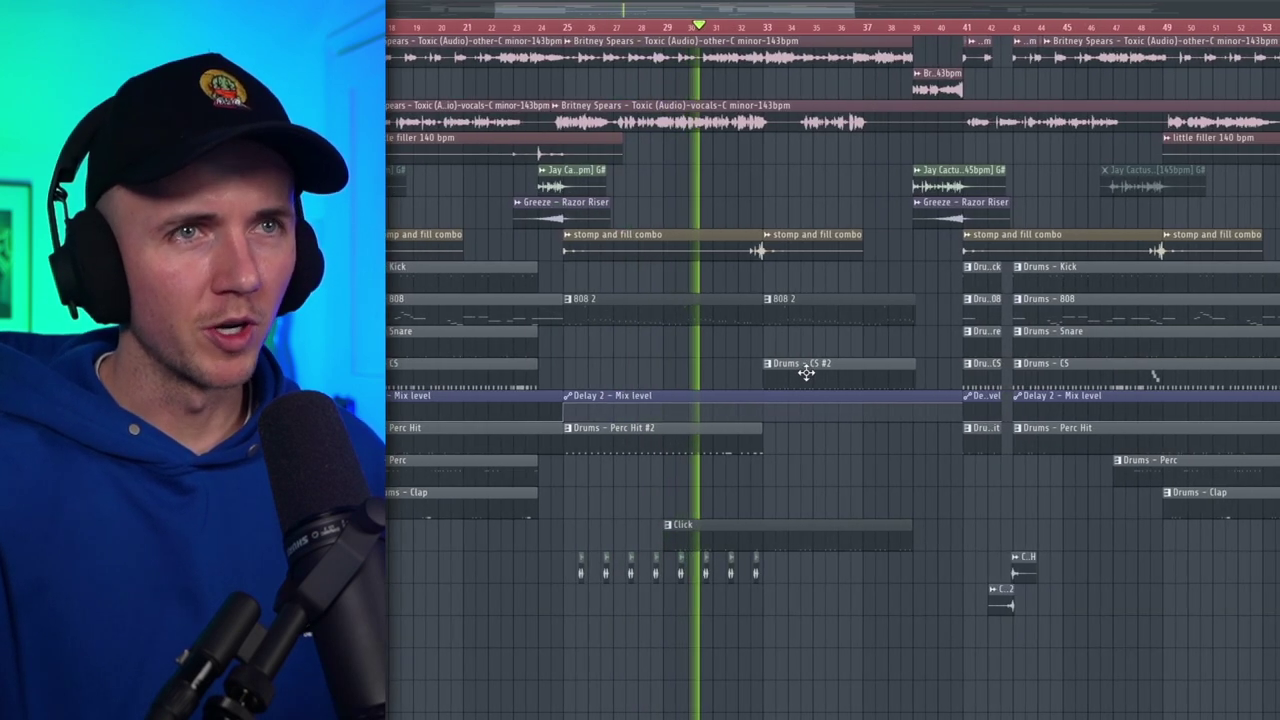